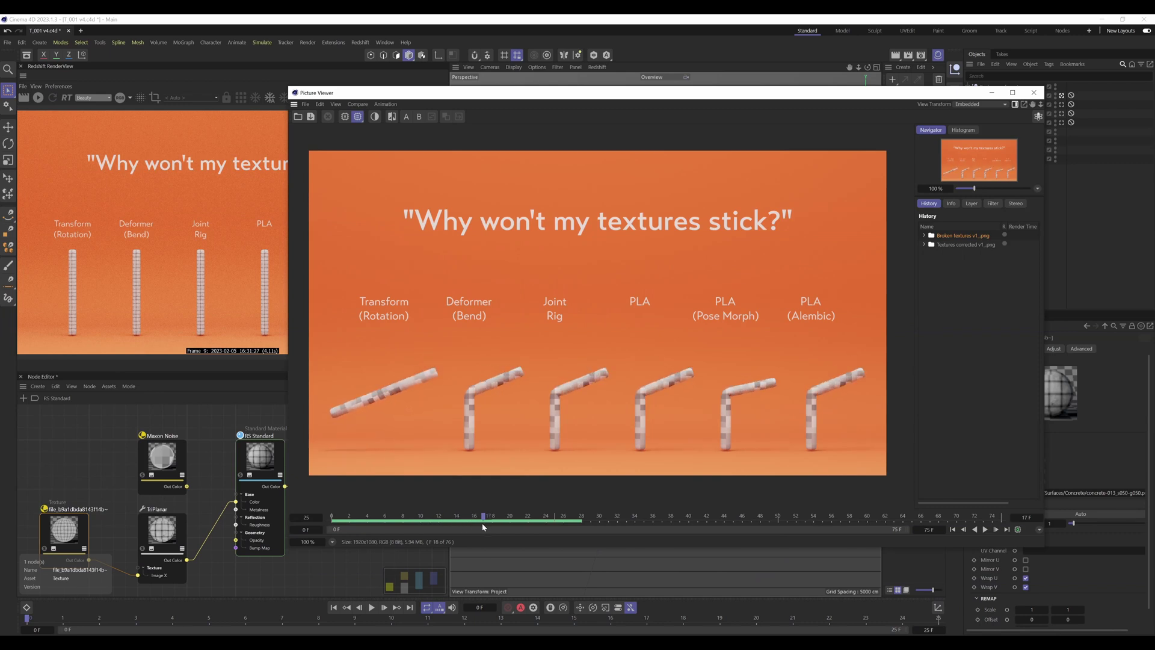
Scrub the Broken textures render to watch the tubes bend, then return it to frame 0.
{"action": "mouse_move", "coordinate": [487, 527]}
{"action": "left_mouse_down"}
{"action": "mouse_move", "coordinate": [535, 524]}
{"action": "mouse_move", "coordinate": [471, 430]}
{"action": "left_mouse_up"}
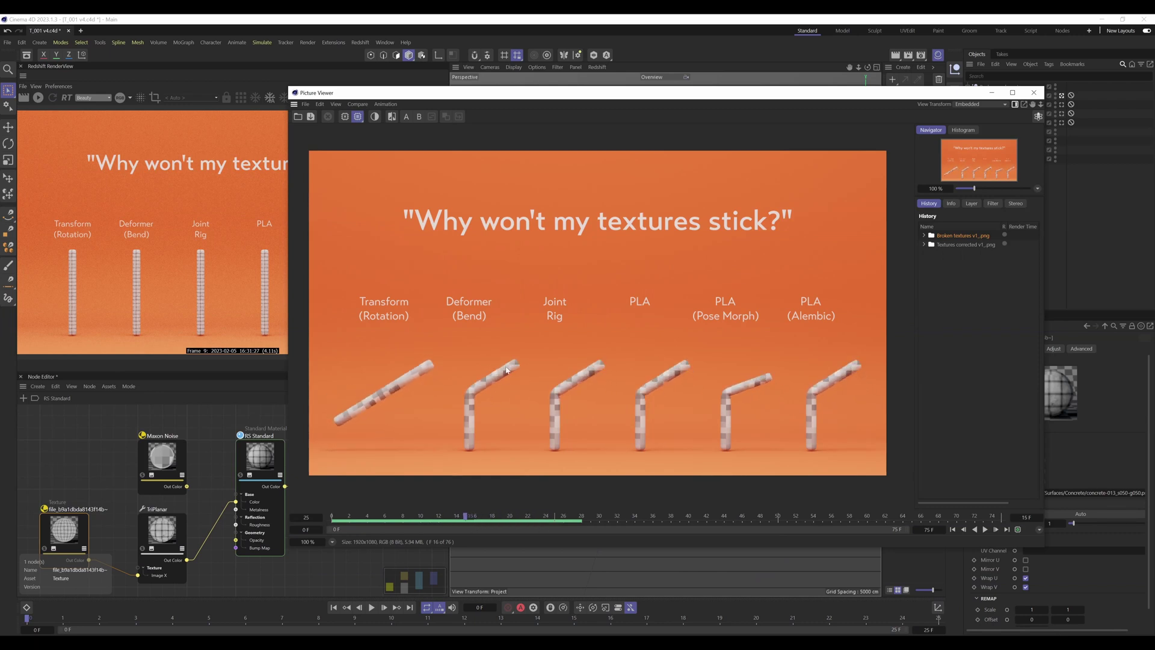
{"action": "mouse_move", "coordinate": [466, 516]}
{"action": "left_mouse_down"}
{"action": "mouse_move", "coordinate": [335, 516]}
{"action": "mouse_move", "coordinate": [461, 510]}
{"action": "left_mouse_up"}
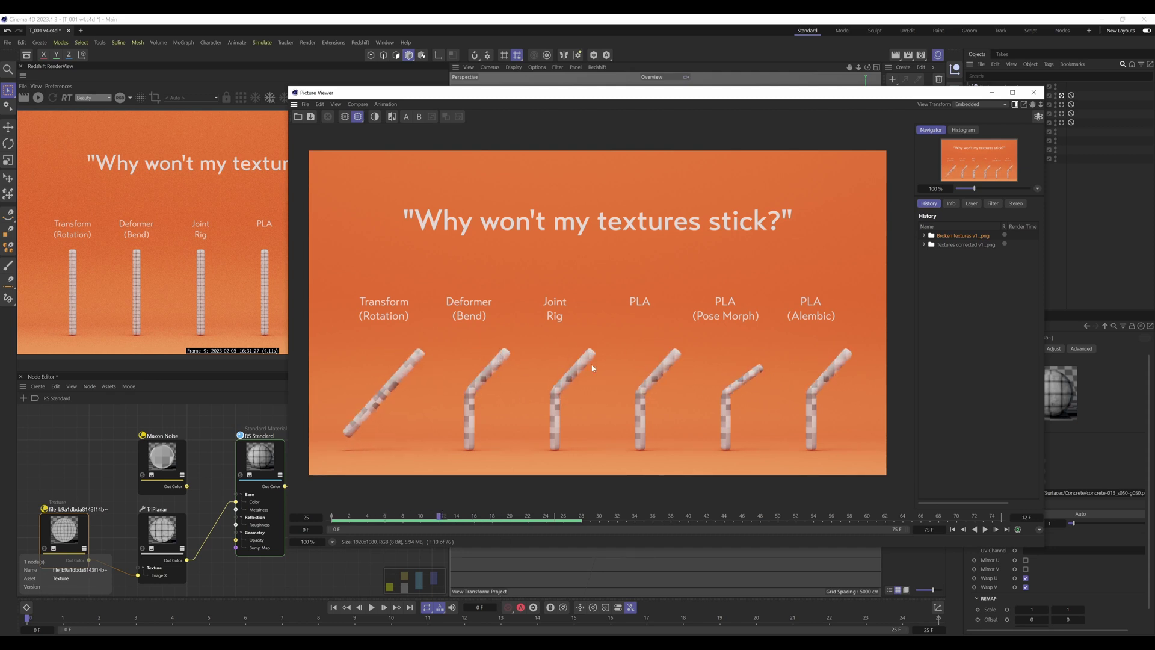
{"action": "left_click_drag", "start_coordinate": [432, 504], "coordinate": [308, 503]}
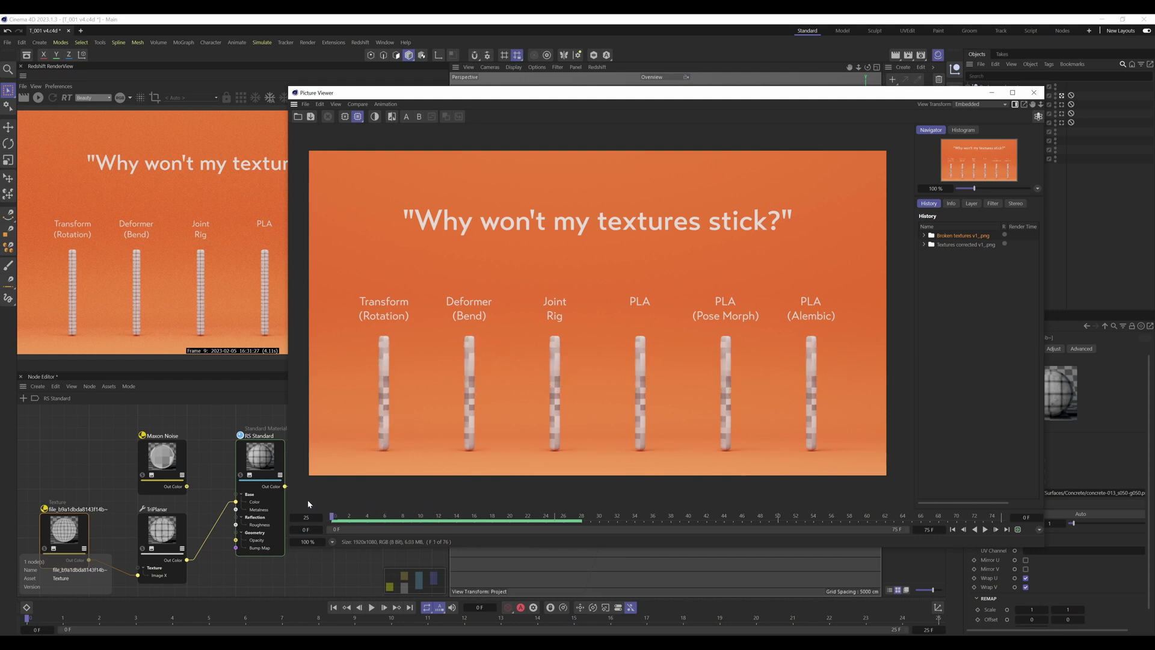
Load the Textures corrected render, scrub to frame 18, inspect the TriPlanar and texture nodes, and play it.
{"action": "left_click", "coordinate": [930, 243]}
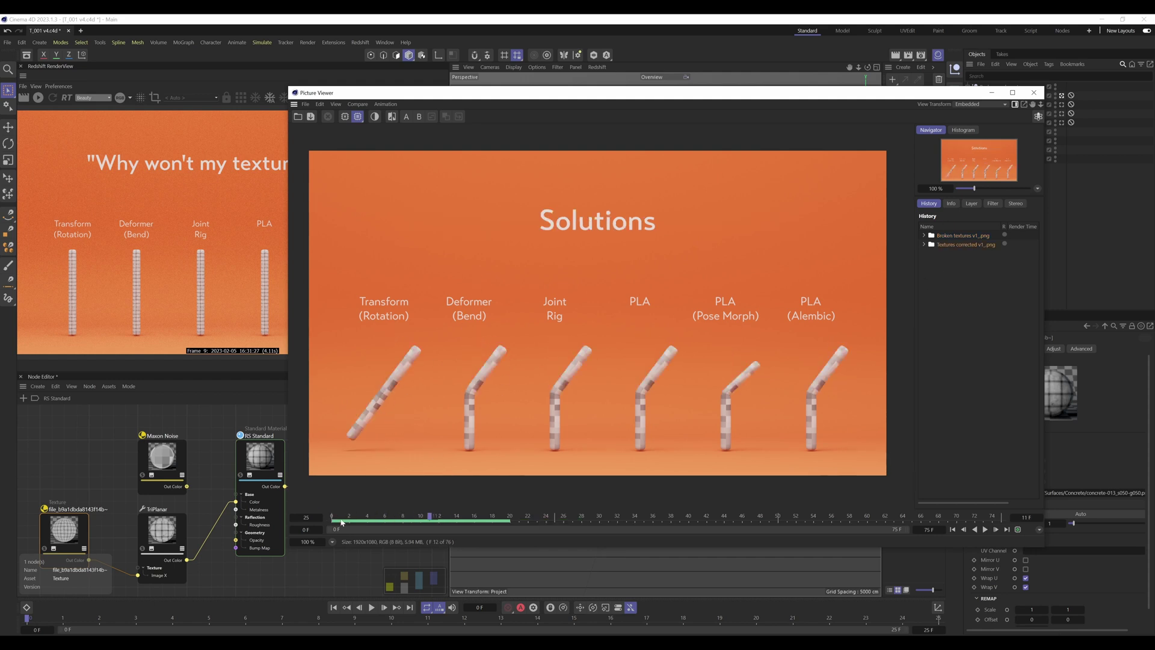
{"action": "mouse_move", "coordinate": [341, 522]}
{"action": "left_mouse_down"}
{"action": "mouse_move", "coordinate": [490, 522]}
{"action": "mouse_move", "coordinate": [335, 521]}
{"action": "left_mouse_up"}
{"action": "left_click", "coordinate": [147, 522]}
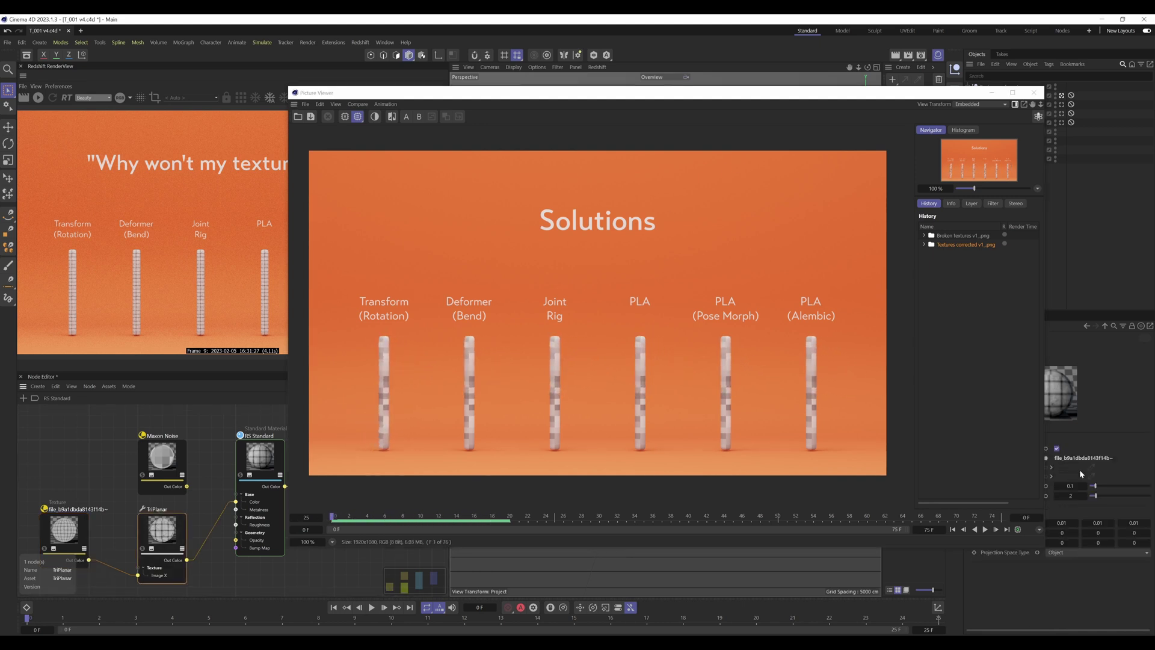
{"action": "left_click", "coordinate": [73, 527]}
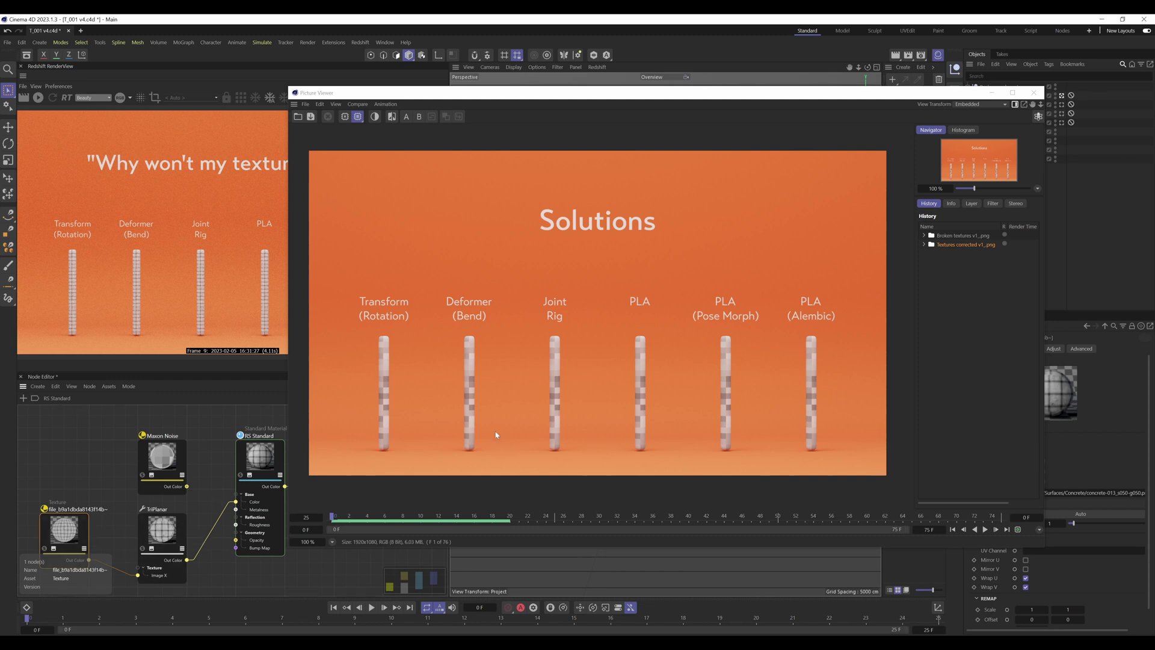
{"action": "left_click", "coordinate": [395, 510]}
{"action": "key", "text": "space"}
View through the Part 1 - Transform camera, hide the Bend Deformer, Joint Rig and PLA versions, and start Redshift IPR.
{"action": "left_click", "coordinate": [992, 93]}
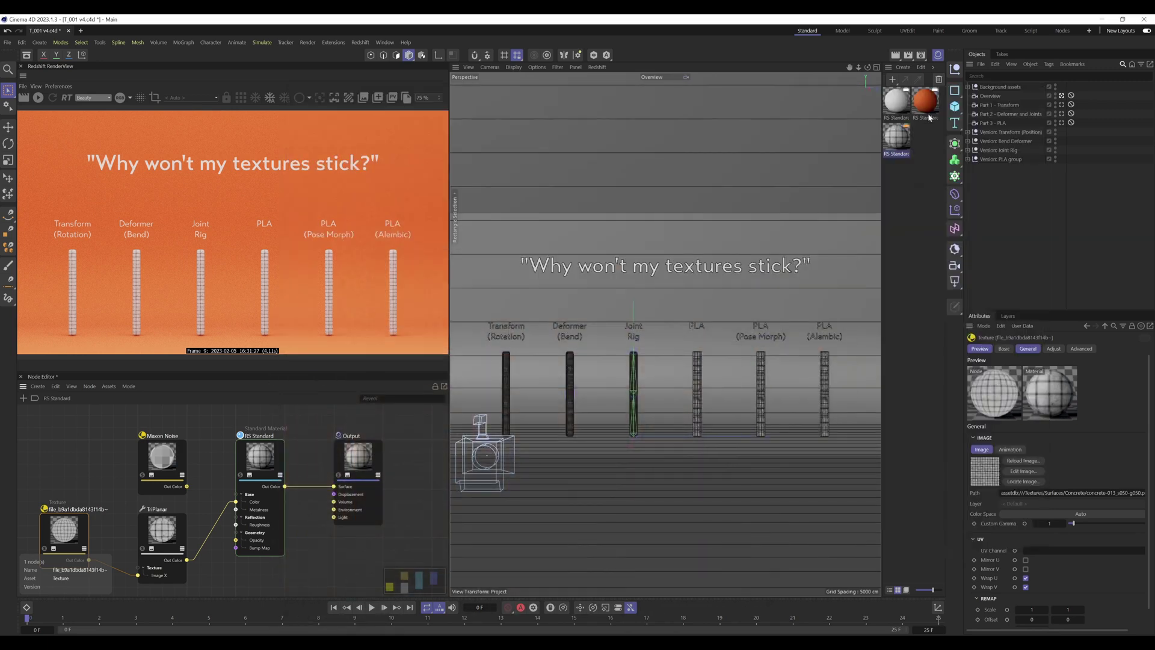
{"action": "left_click", "coordinate": [1061, 105]}
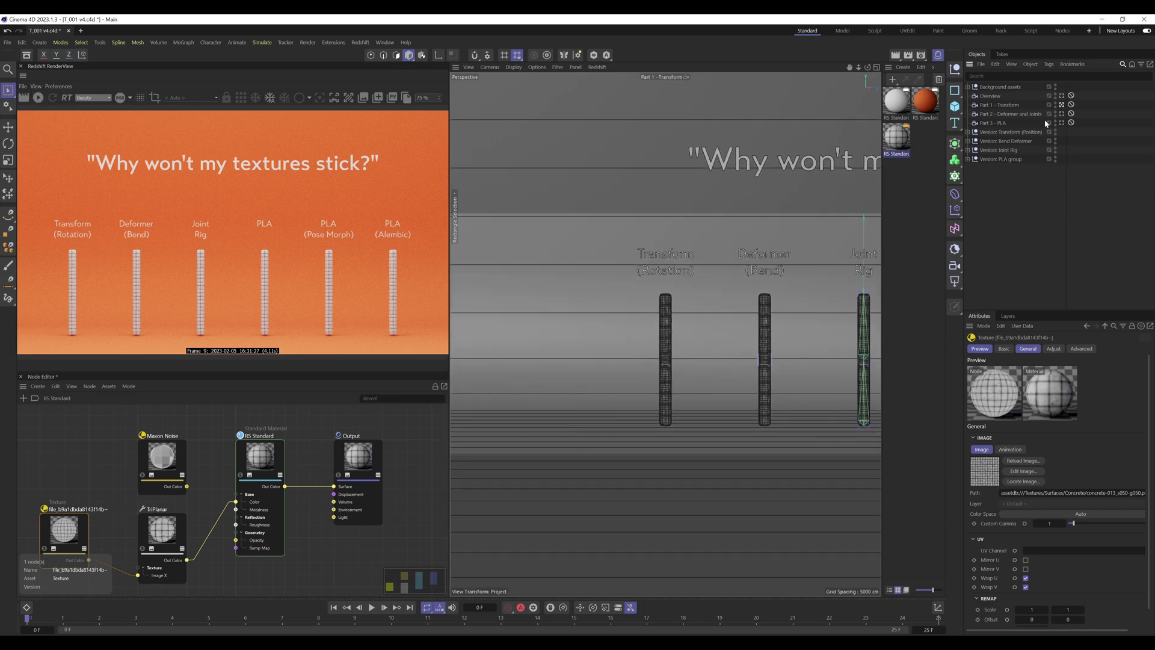
{"action": "left_click_drag", "start_coordinate": [1055, 141], "coordinate": [1057, 158]}
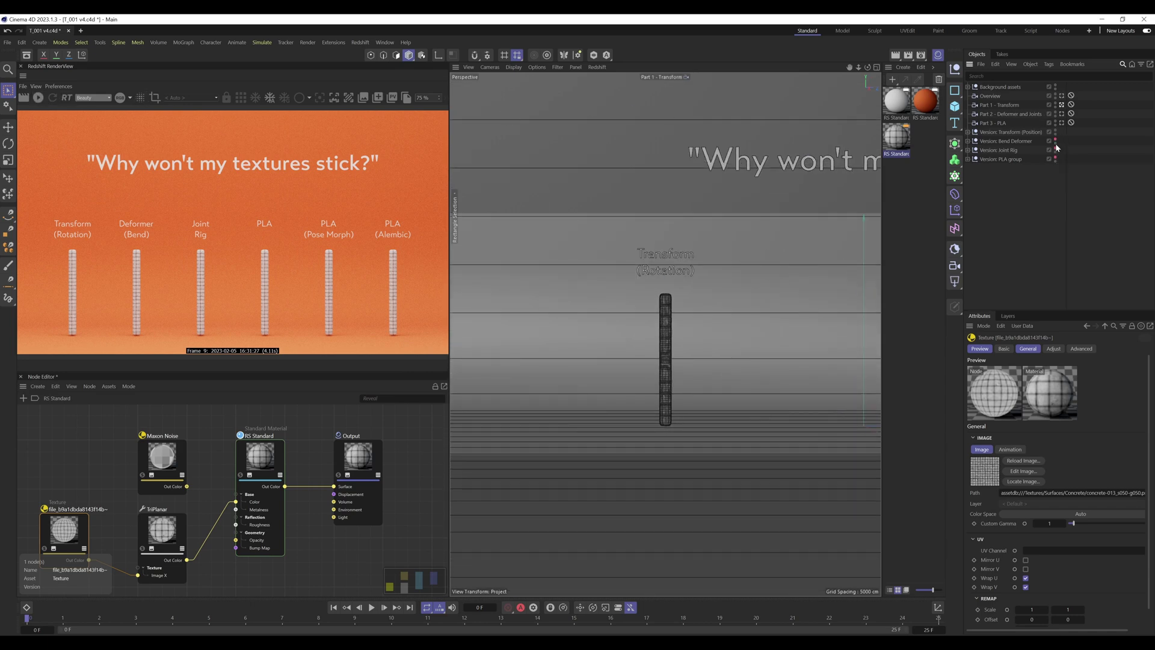
{"action": "left_click", "coordinate": [37, 97]}
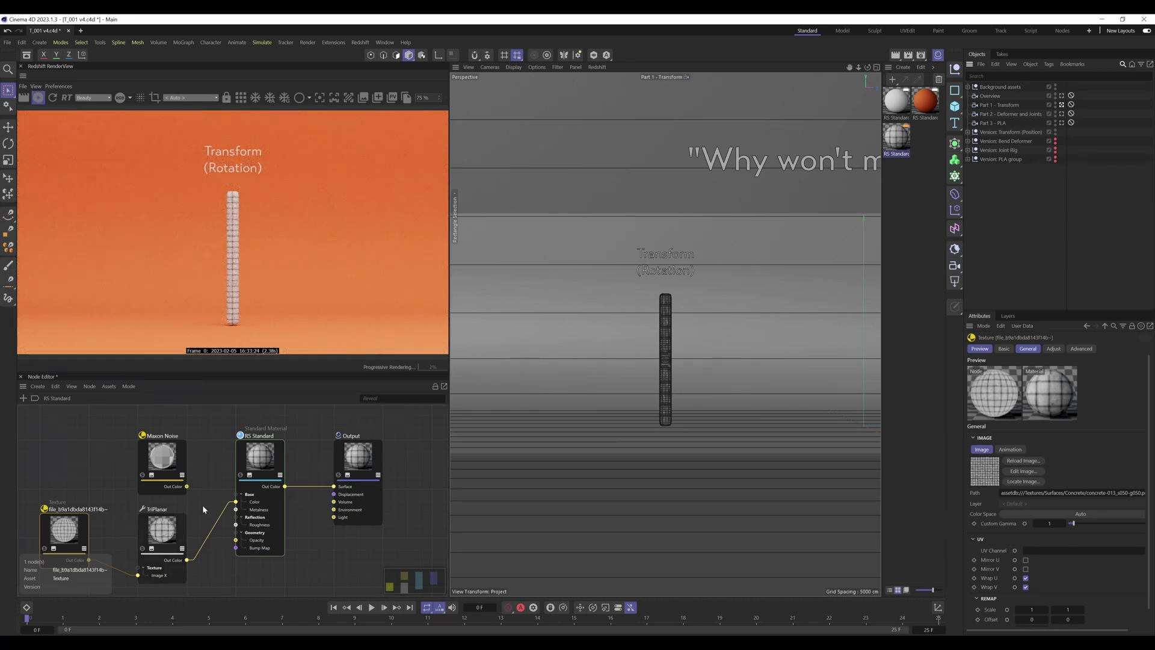
Scrub the animation to frame 11 to watch the rotation, then rewind to frame 0.
{"action": "left_click", "coordinate": [106, 617]}
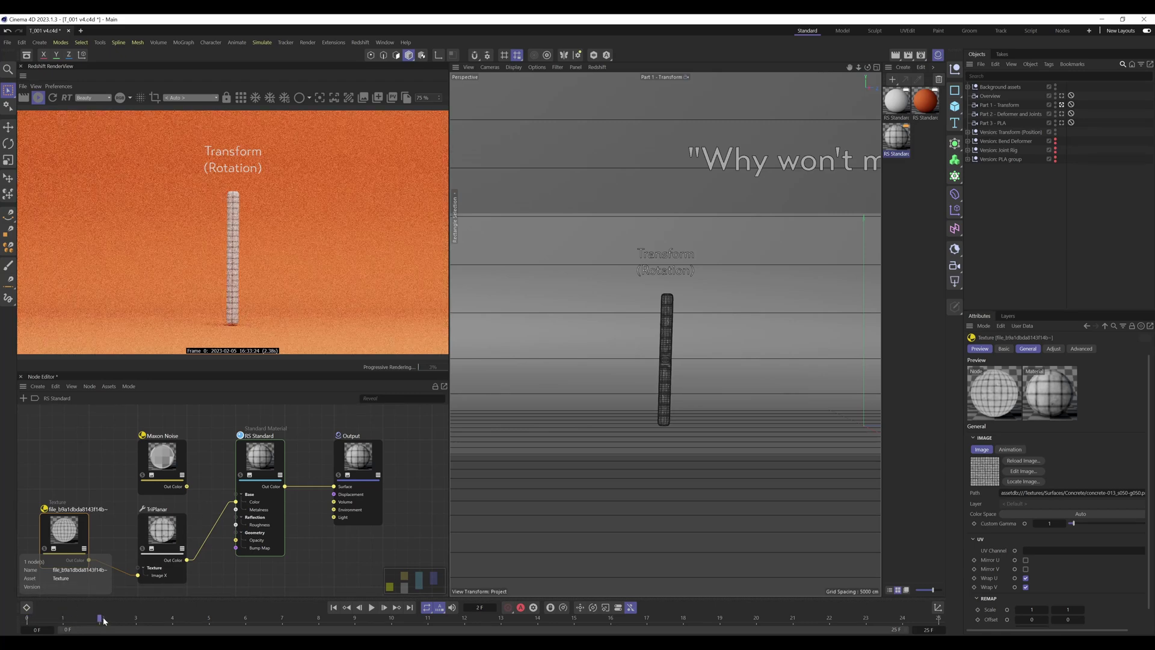
{"action": "left_click_drag", "start_coordinate": [107, 616], "coordinate": [429, 618]}
{"action": "left_click", "coordinate": [333, 607]}
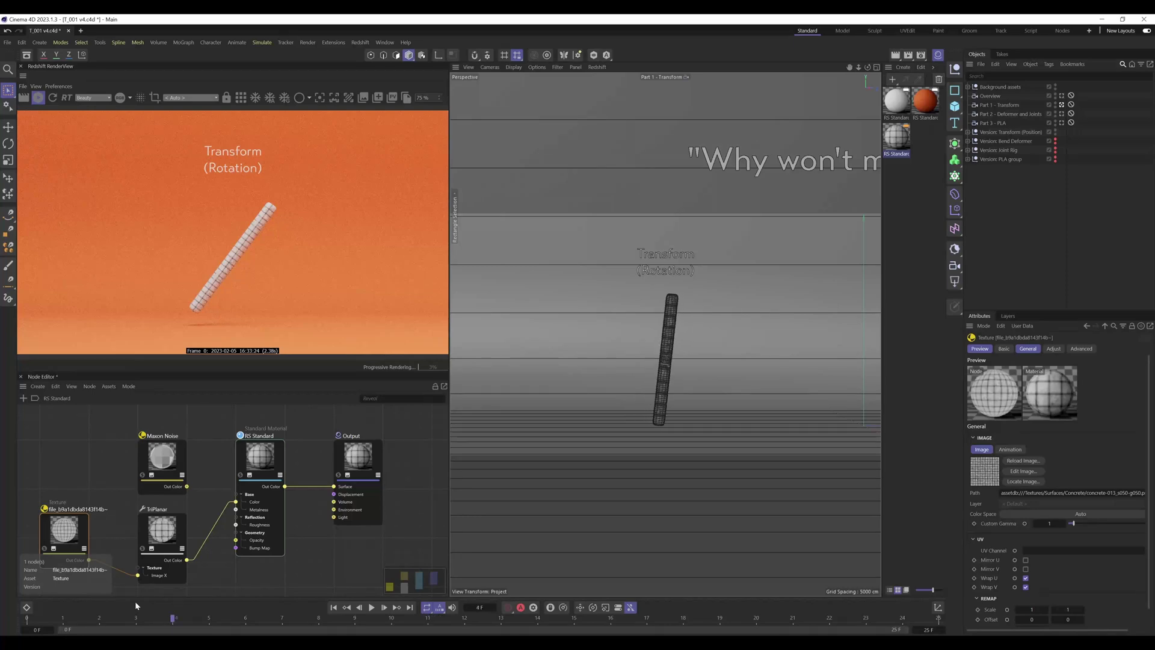
Connect Maxon Noise to the material's Base Color, preview at frame 12, and stop the IPR.
{"action": "left_click_drag", "start_coordinate": [186, 486], "coordinate": [236, 501]}
{"action": "left_click_drag", "start_coordinate": [34, 622], "coordinate": [469, 592]}
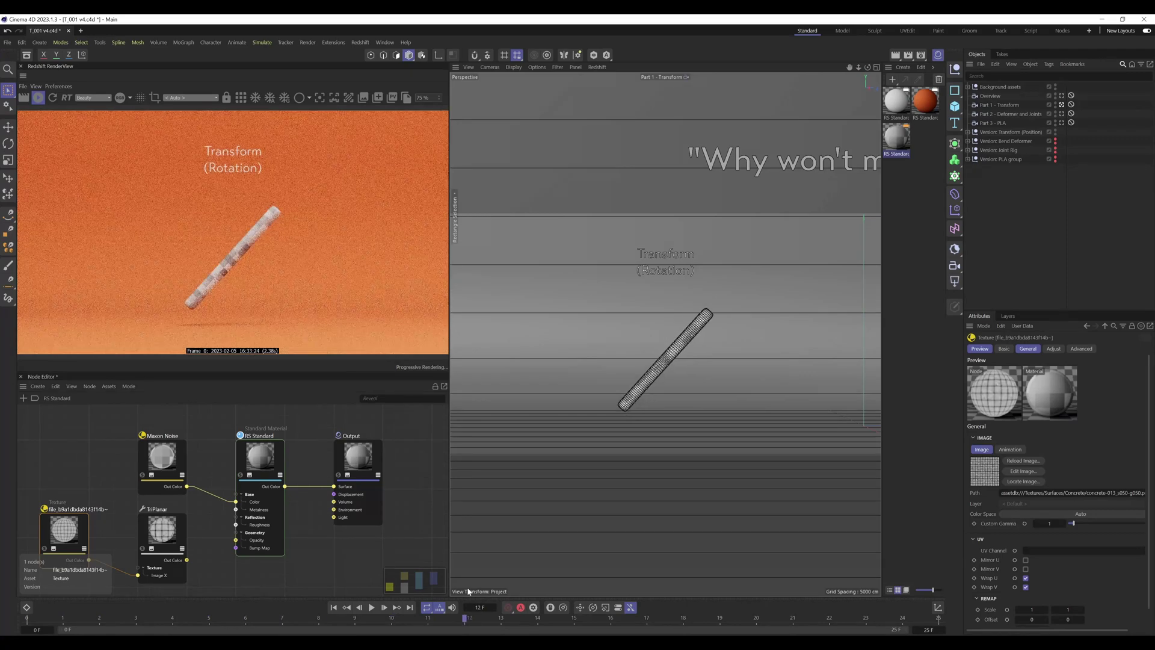
{"action": "left_click", "coordinate": [42, 101]}
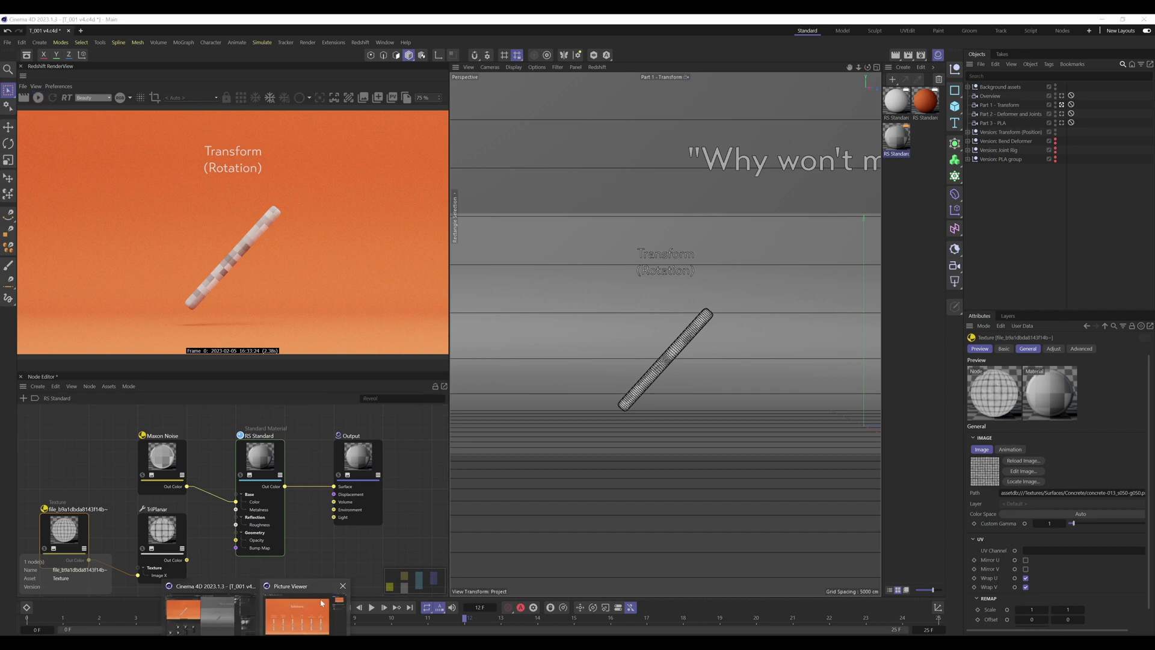
{"action": "left_click", "coordinate": [329, 603]}
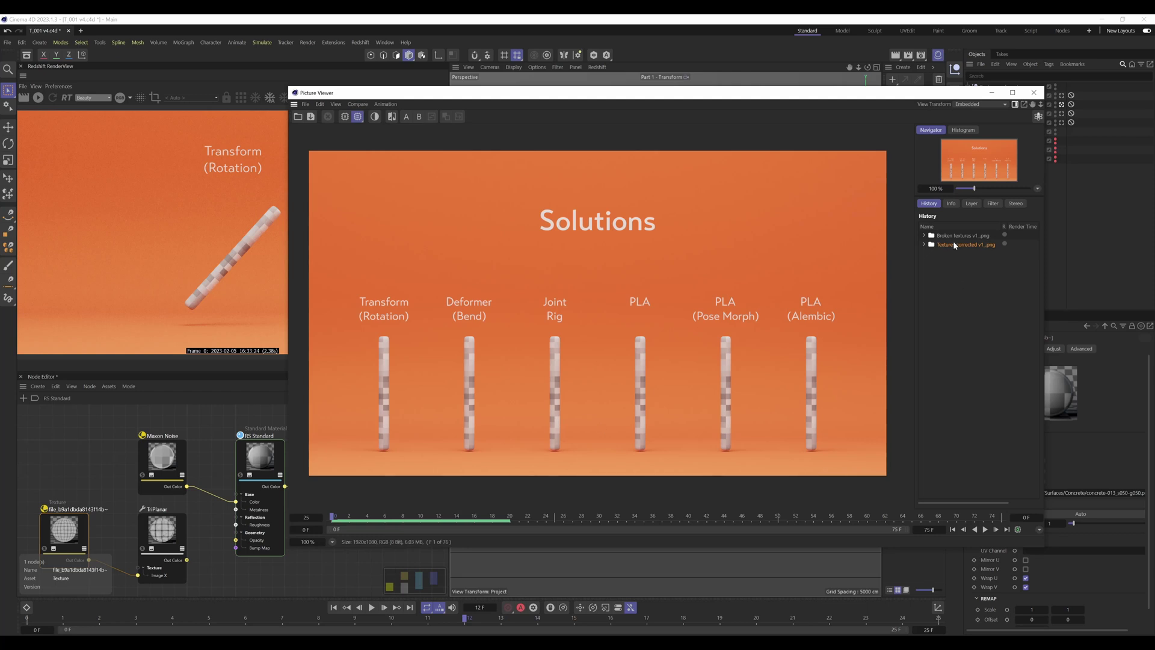
{"action": "left_click", "coordinate": [960, 235]}
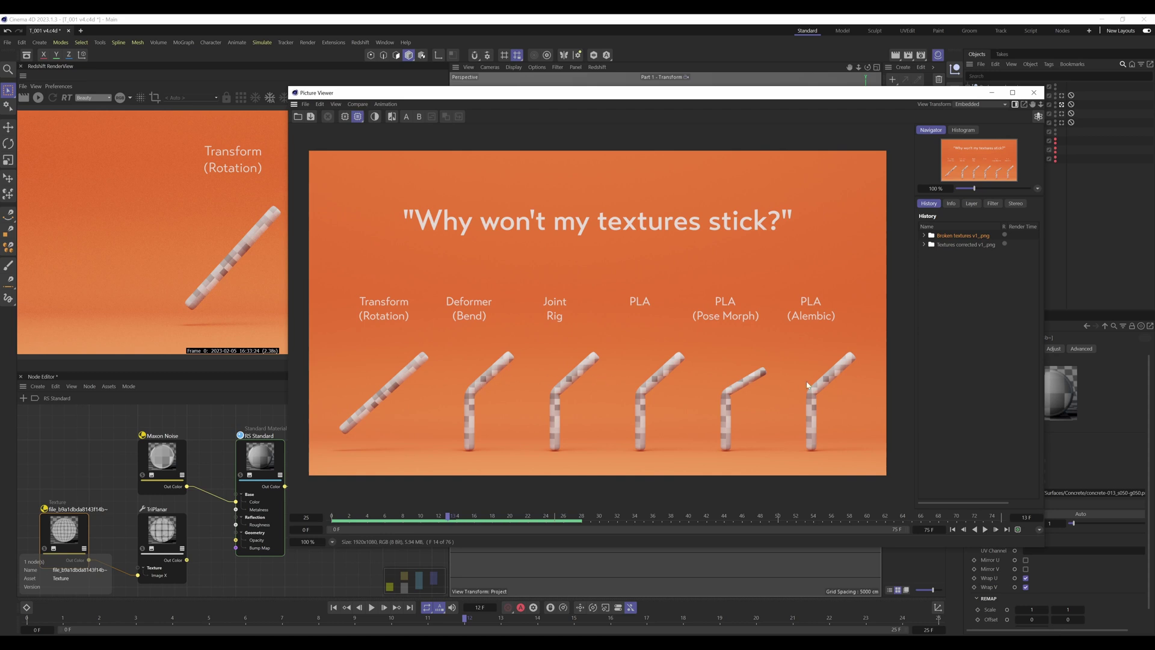
{"action": "left_click", "coordinate": [423, 516]}
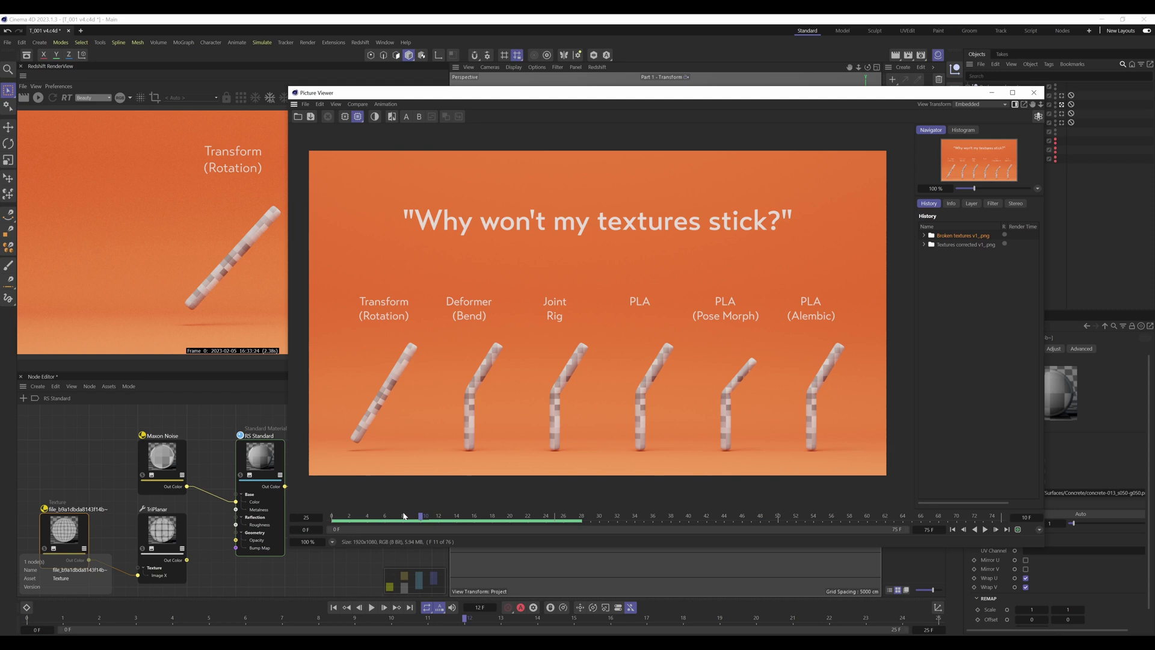
{"action": "mouse_move", "coordinate": [403, 518]}
{"action": "left_mouse_down"}
{"action": "mouse_move", "coordinate": [343, 518]}
{"action": "mouse_move", "coordinate": [422, 523]}
{"action": "left_mouse_up"}
{"action": "left_click_drag", "start_coordinate": [420, 519], "coordinate": [335, 515]}
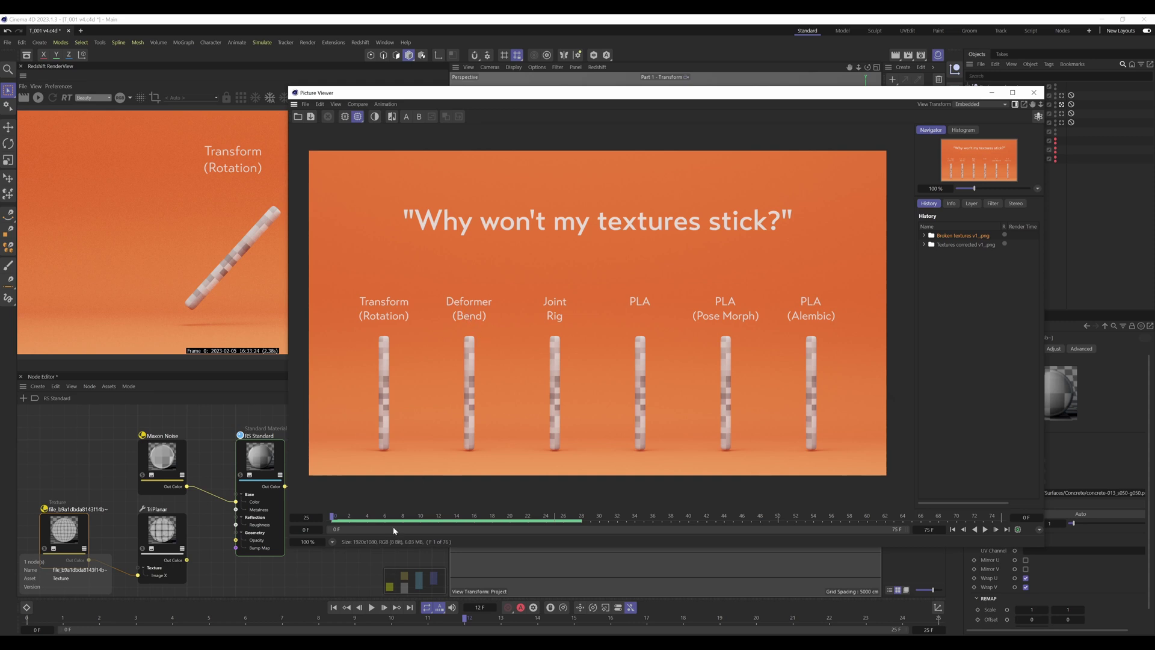
{"action": "left_click_drag", "start_coordinate": [380, 540], "coordinate": [439, 523]}
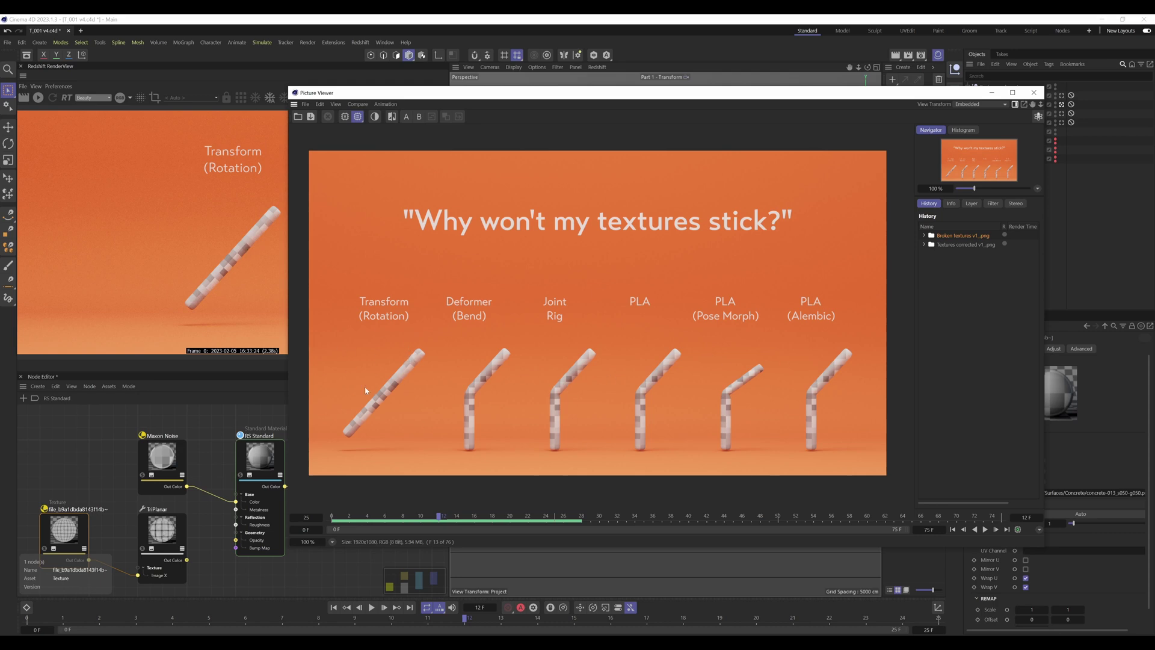
{"action": "left_click_drag", "start_coordinate": [364, 94], "coordinate": [222, 251]}
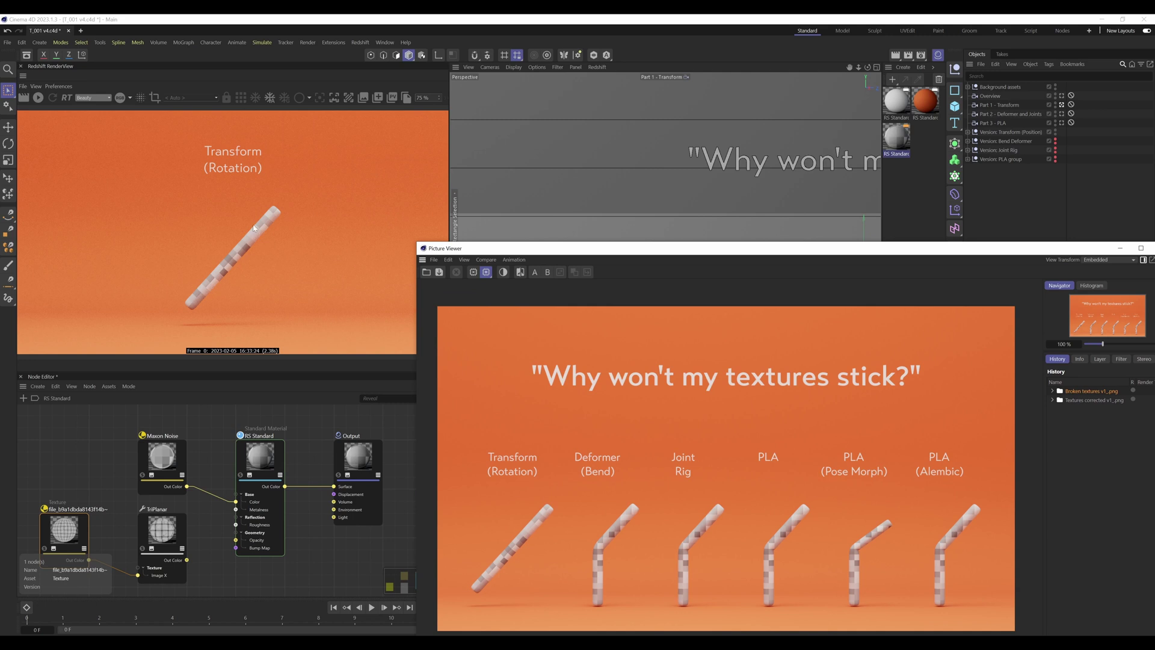
{"action": "left_click_drag", "start_coordinate": [508, 248], "coordinate": [428, 168]}
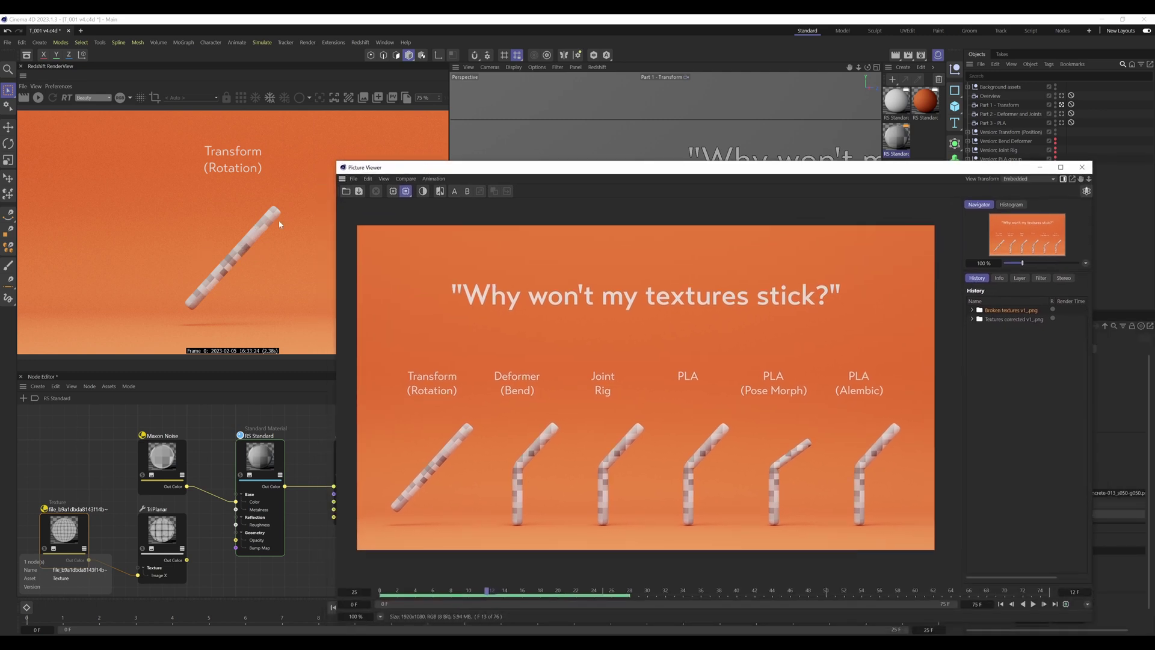
Make the Bend Deformer and Joint Rig versions visible again.
{"action": "left_click", "coordinate": [1040, 167]}
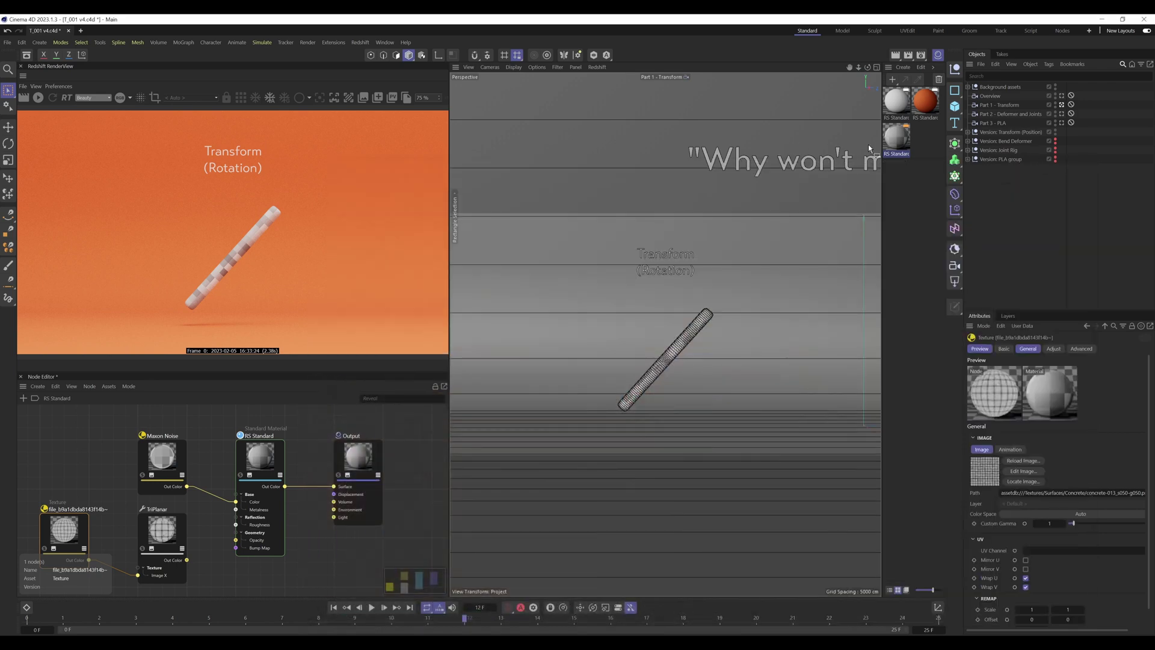
{"action": "left_click", "coordinate": [1055, 140]}
{"action": "left_click", "coordinate": [1055, 149]}
Toggle Subdivision Surface.1 off and on, collapse the hierarchy, and switch to the Part 2 - Deformer and Joints camera.
{"action": "left_click", "coordinate": [1057, 131]}
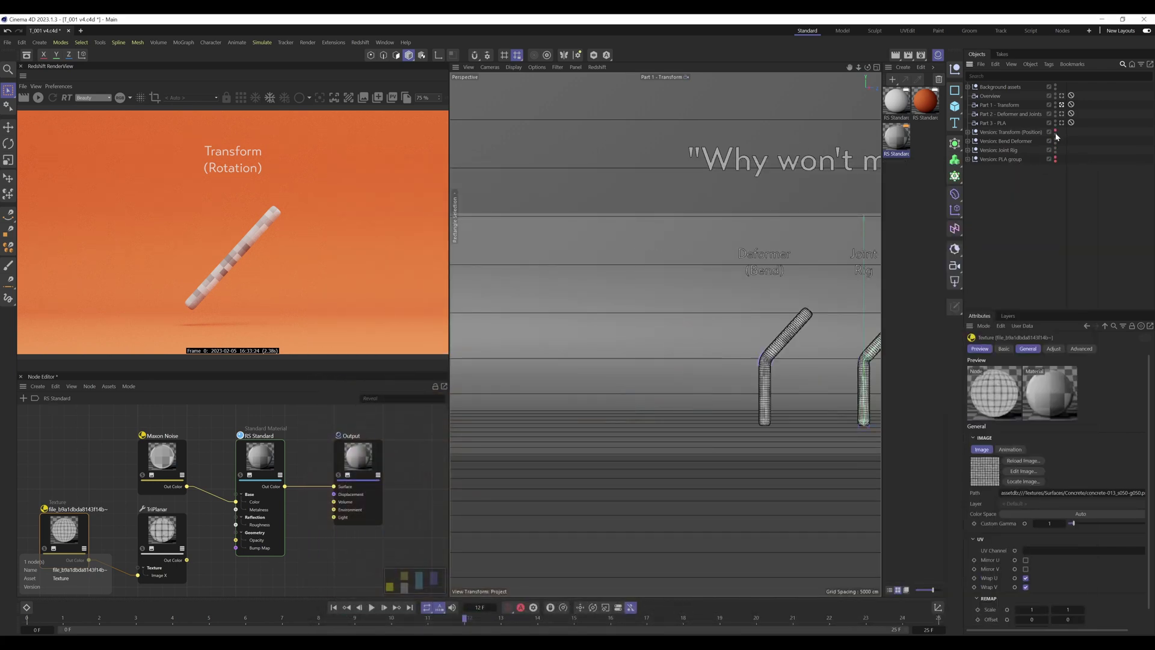
{"action": "left_click", "coordinate": [1056, 132]}
{"action": "left_click", "coordinate": [968, 132]}
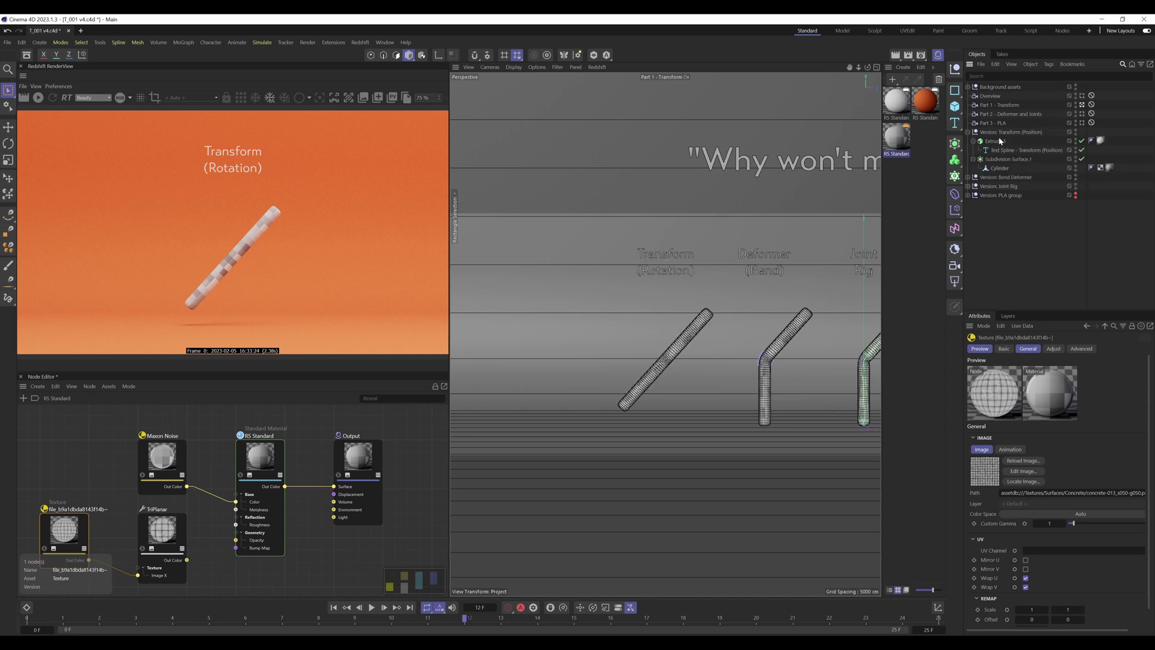
{"action": "left_click", "coordinate": [1006, 159]}
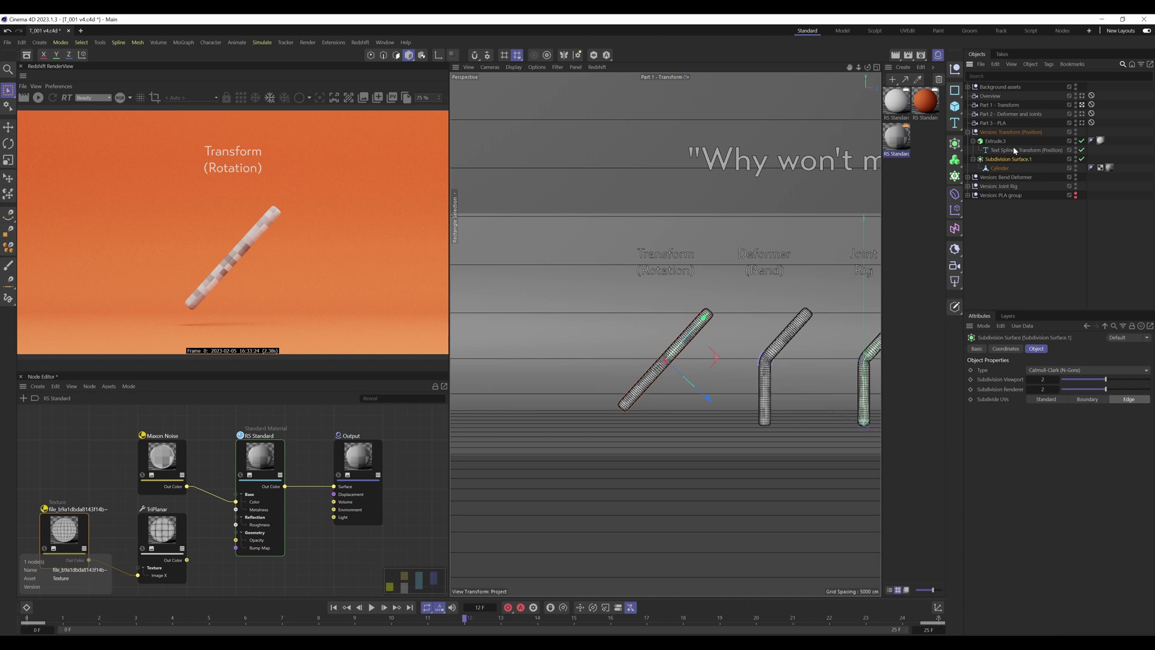
{"action": "left_click", "coordinate": [1081, 159]}
{"action": "left_click", "coordinate": [1082, 159]}
{"action": "left_click", "coordinate": [973, 160]}
{"action": "left_click", "coordinate": [974, 140]}
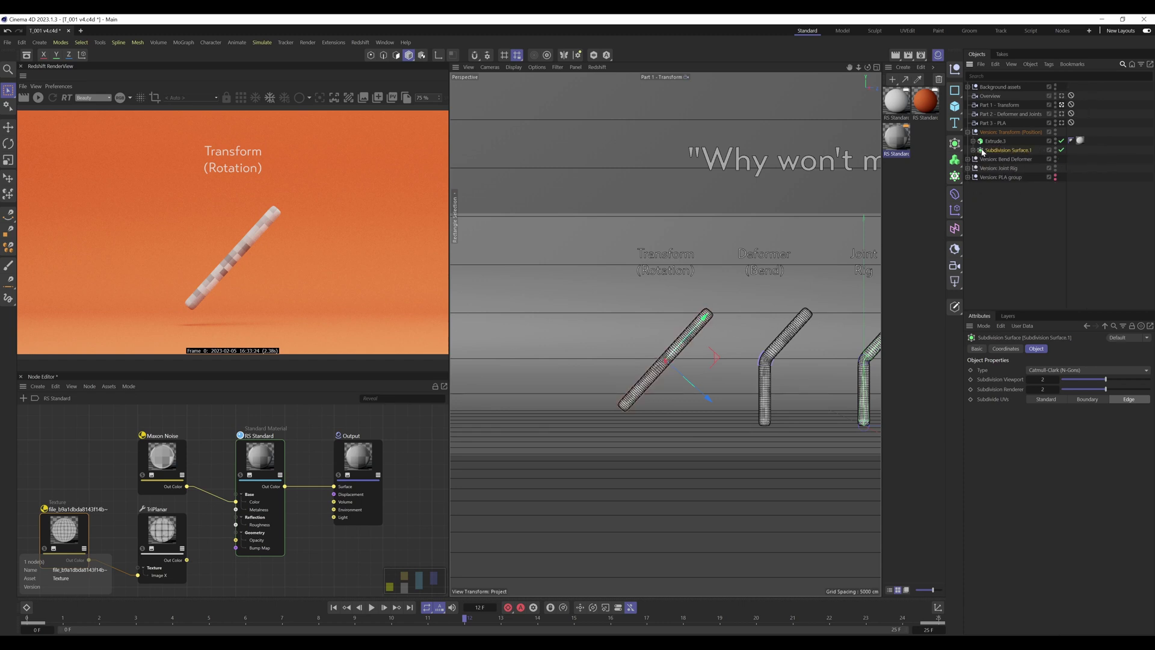
{"action": "left_click", "coordinate": [968, 131]}
{"action": "left_click", "coordinate": [1062, 114]}
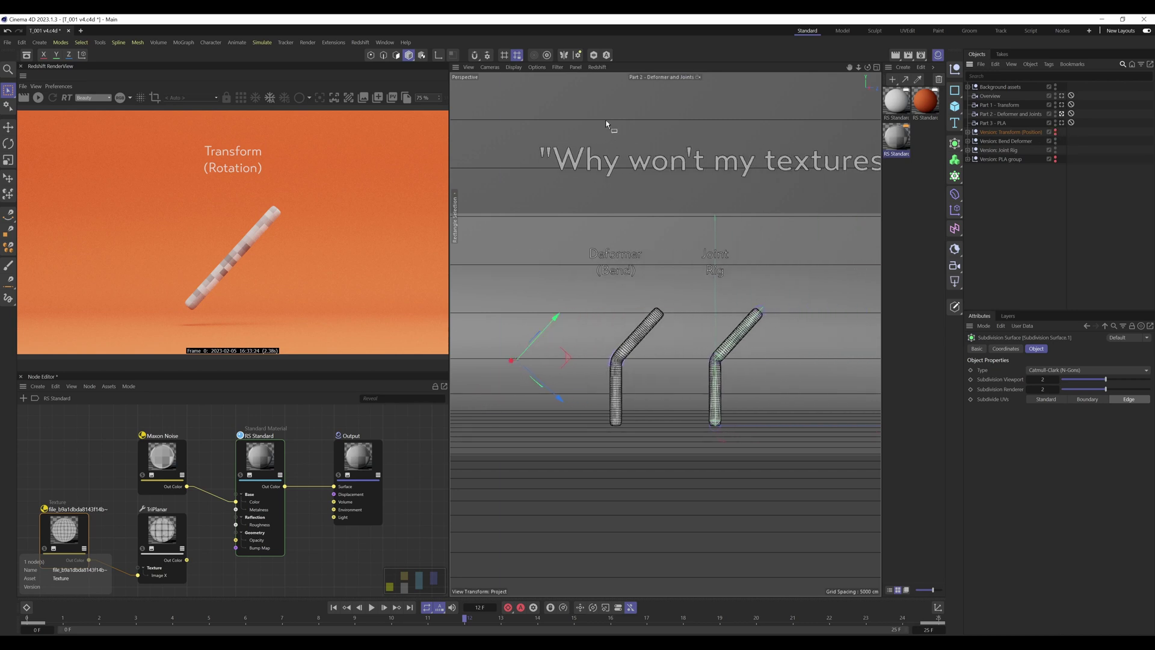
Render the Part 2 view, wire TriPlanar into the colour replacing the noise, and scrub to frame 10 and back.
{"action": "left_click", "coordinate": [38, 97]}
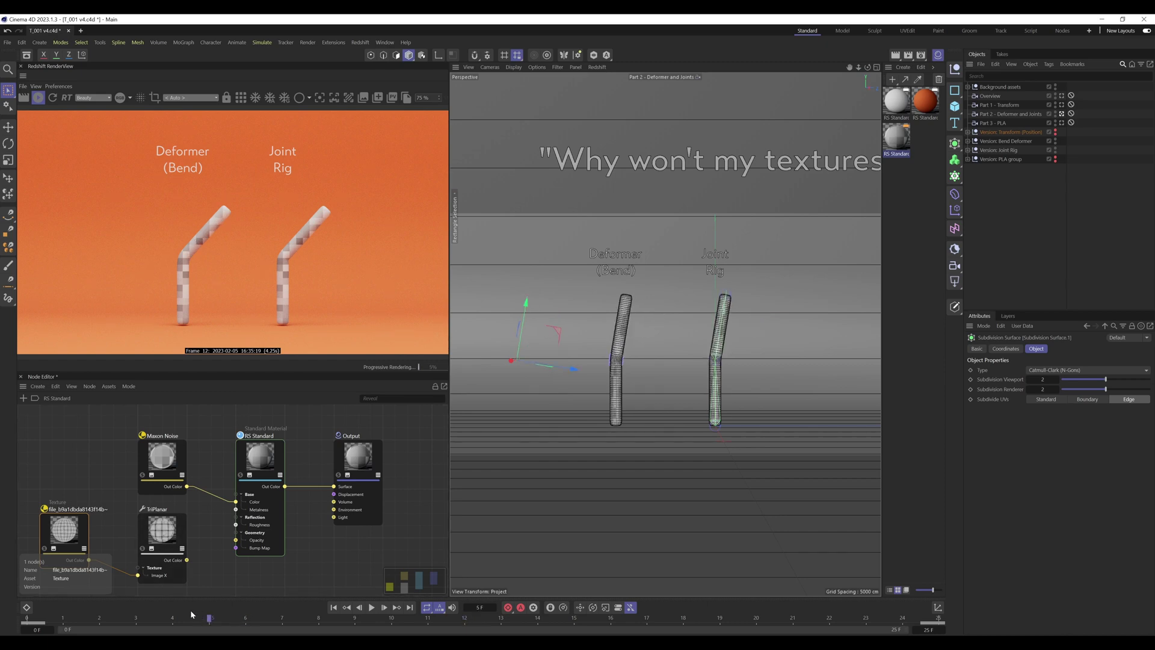
{"action": "left_click_drag", "start_coordinate": [181, 611], "coordinate": [27, 603]}
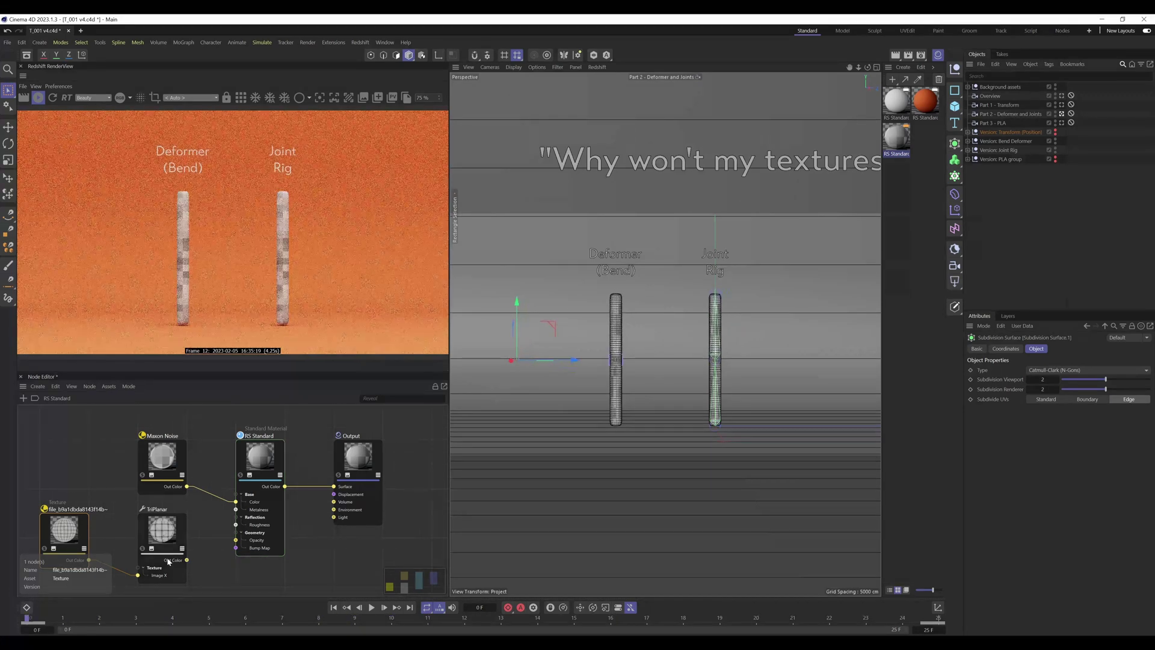
{"action": "left_click_drag", "start_coordinate": [187, 560], "coordinate": [236, 502]}
{"action": "left_click", "coordinate": [139, 617]}
{"action": "left_click_drag", "start_coordinate": [144, 620], "coordinate": [392, 620]}
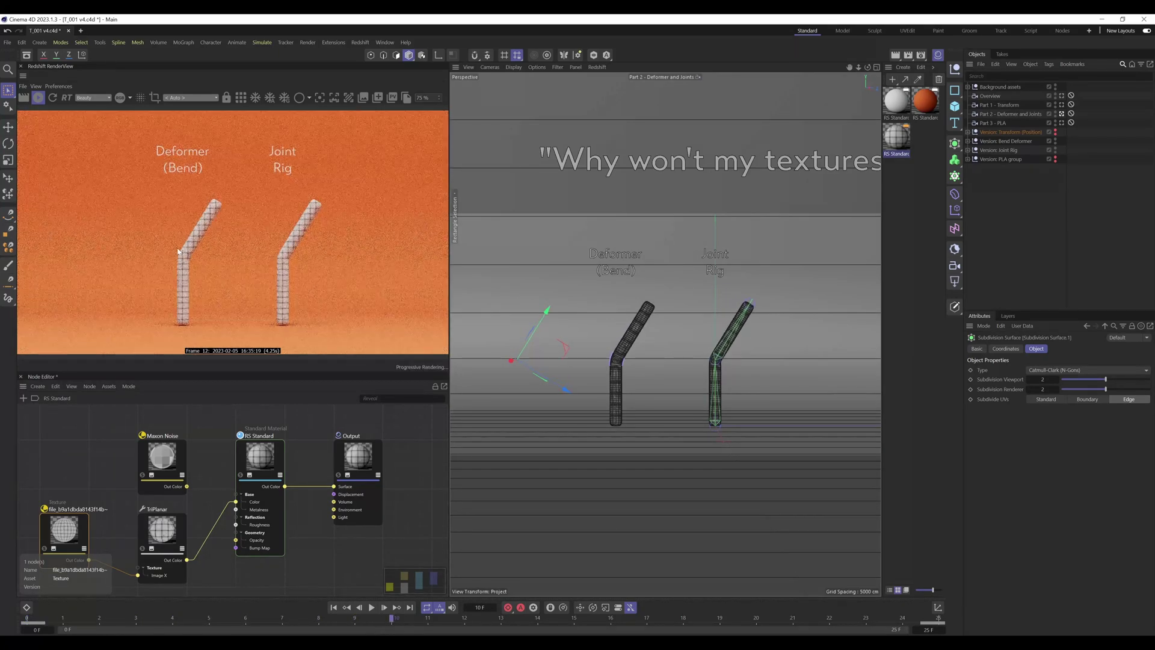
{"action": "left_click", "coordinate": [26, 619]}
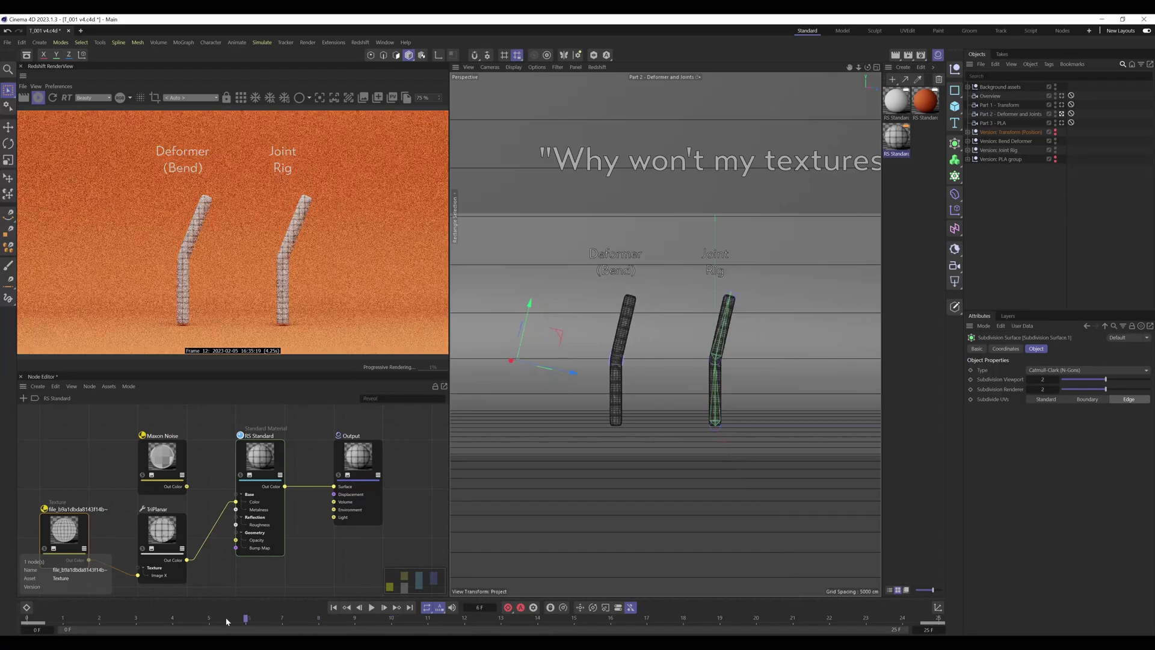
Disable the Subdivision Surface on both the Bend Deformer and Joint Rig versions.
{"action": "left_click", "coordinate": [969, 141]}
{"action": "left_click", "coordinate": [968, 169]}
{"action": "left_click", "coordinate": [1011, 160]}
{"action": "left_click", "coordinate": [1016, 196]}
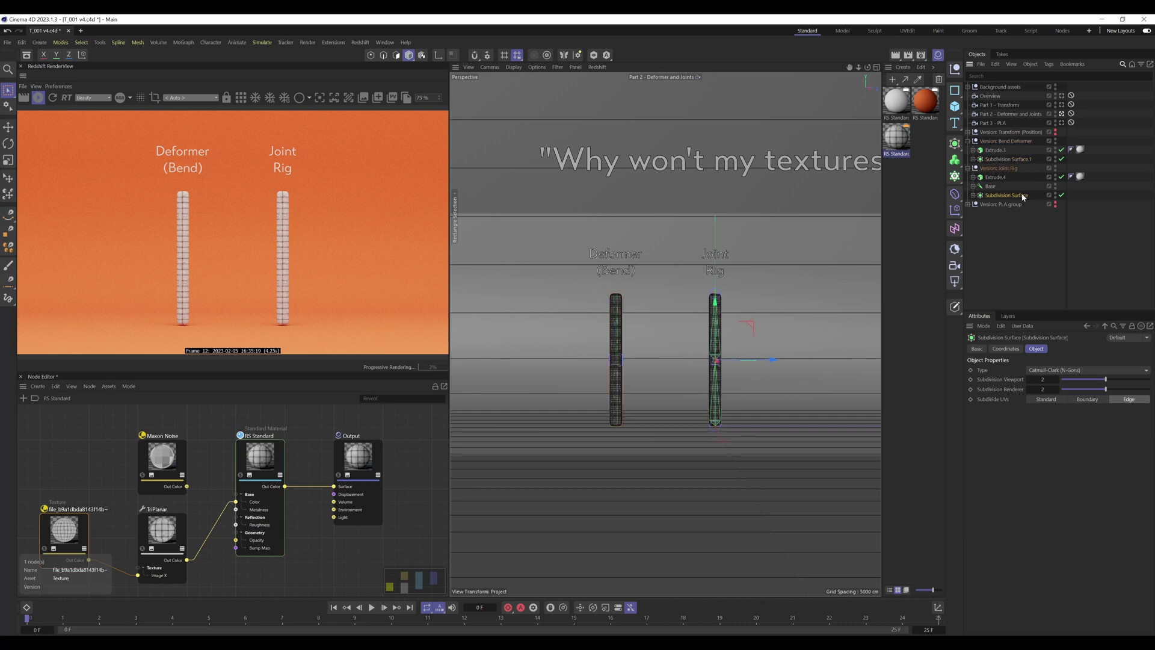
{"action": "left_click", "coordinate": [1062, 160]}
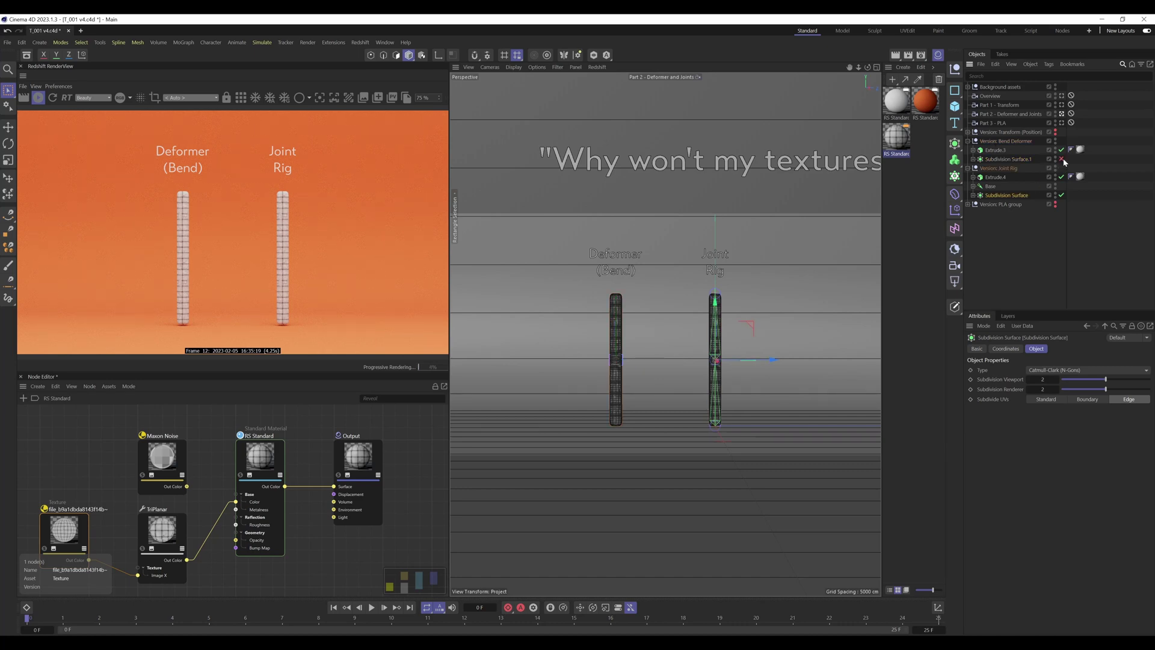
{"action": "left_click", "coordinate": [1062, 195]}
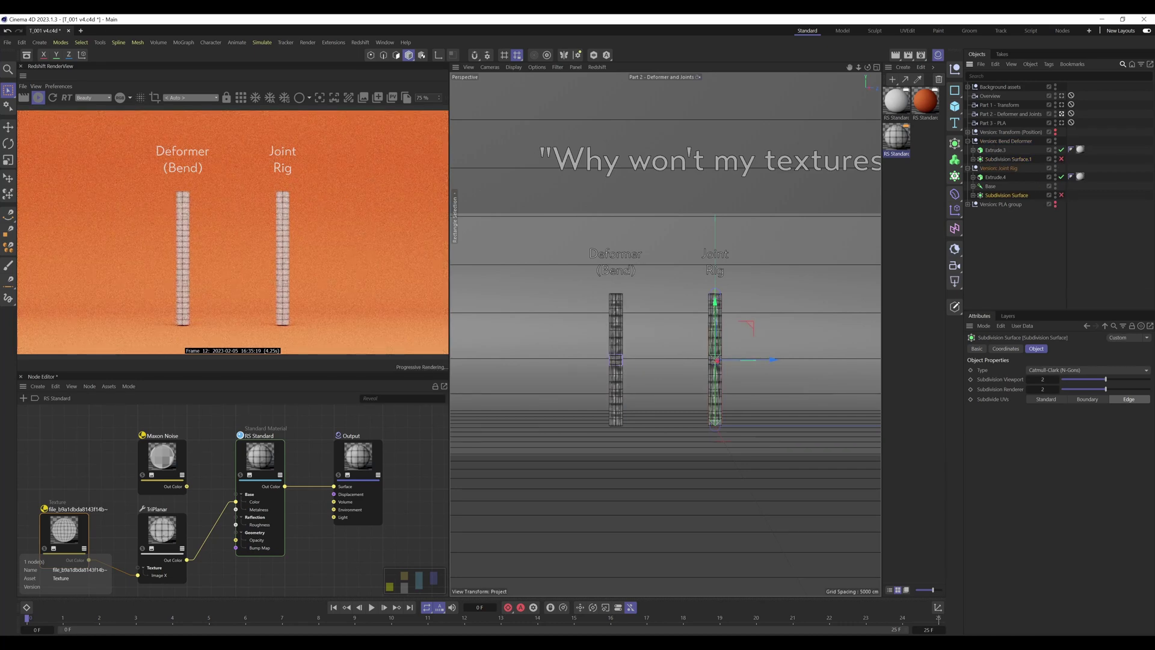
Reconnect Maxon Noise to the material colour and step forward to view the bent cylinders.
{"action": "left_click_drag", "start_coordinate": [187, 487], "coordinate": [236, 501]}
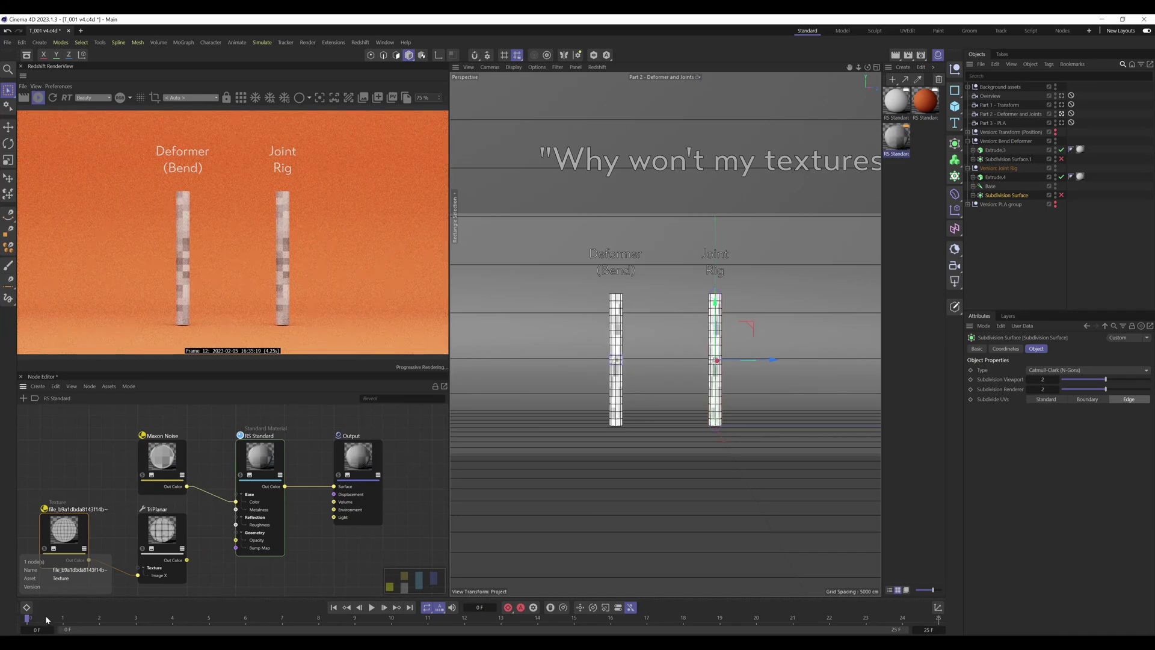
{"action": "left_click_drag", "start_coordinate": [45, 615], "coordinate": [384, 628]}
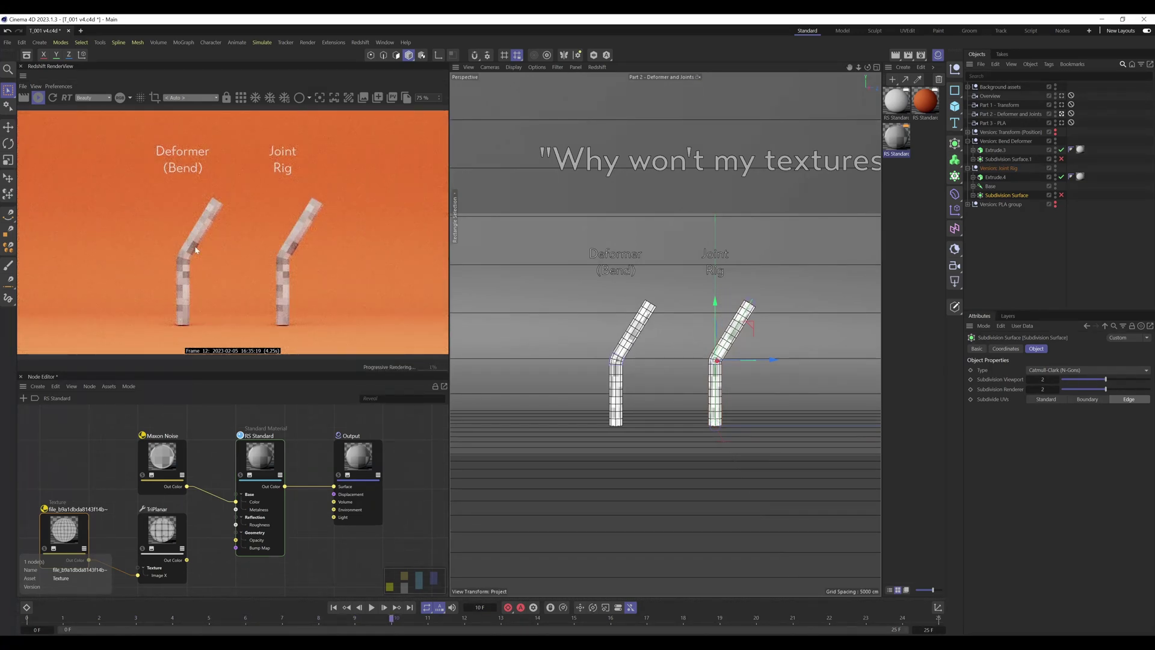
{"action": "left_click", "coordinate": [976, 195]}
Add Redshift Object tags to both Cylinders with geometry Override and Tessellation enabled.
{"action": "left_click", "coordinate": [973, 159]}
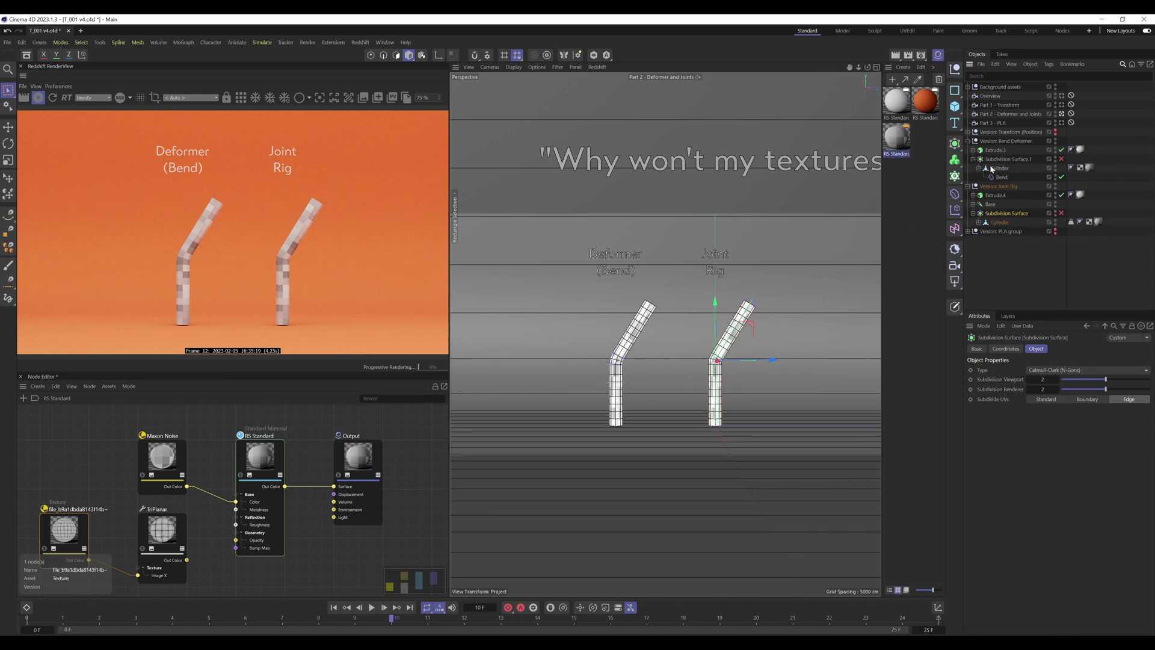
{"action": "left_click", "coordinate": [1000, 168]}
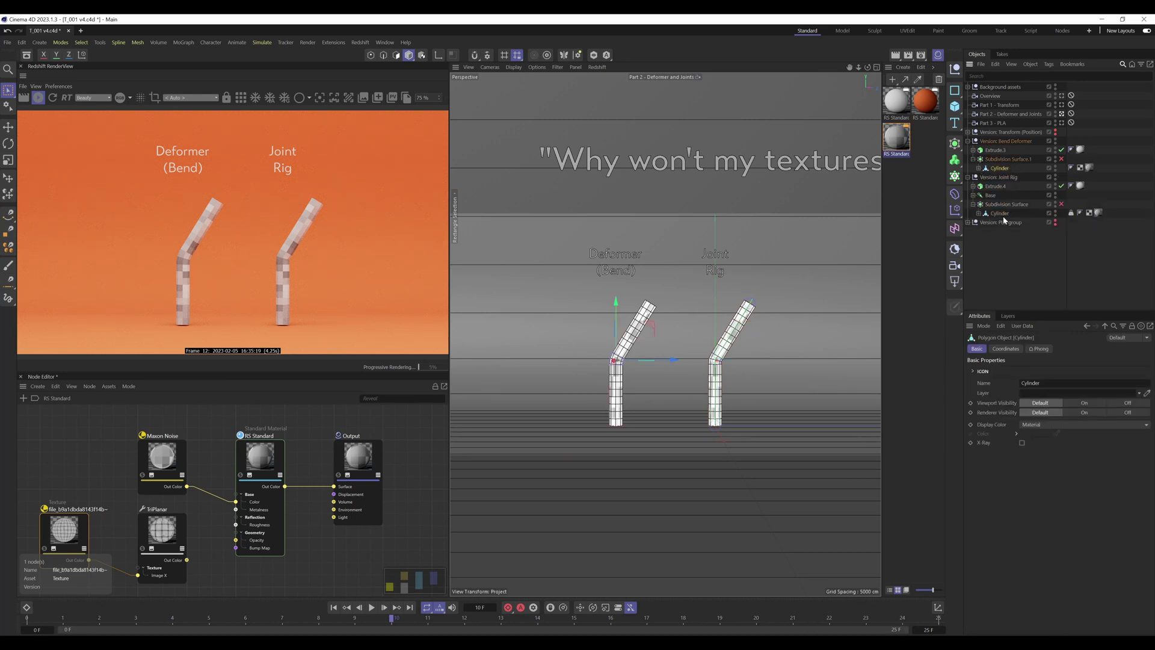
{"action": "left_click", "coordinate": [1001, 214], "text": "ctrl"}
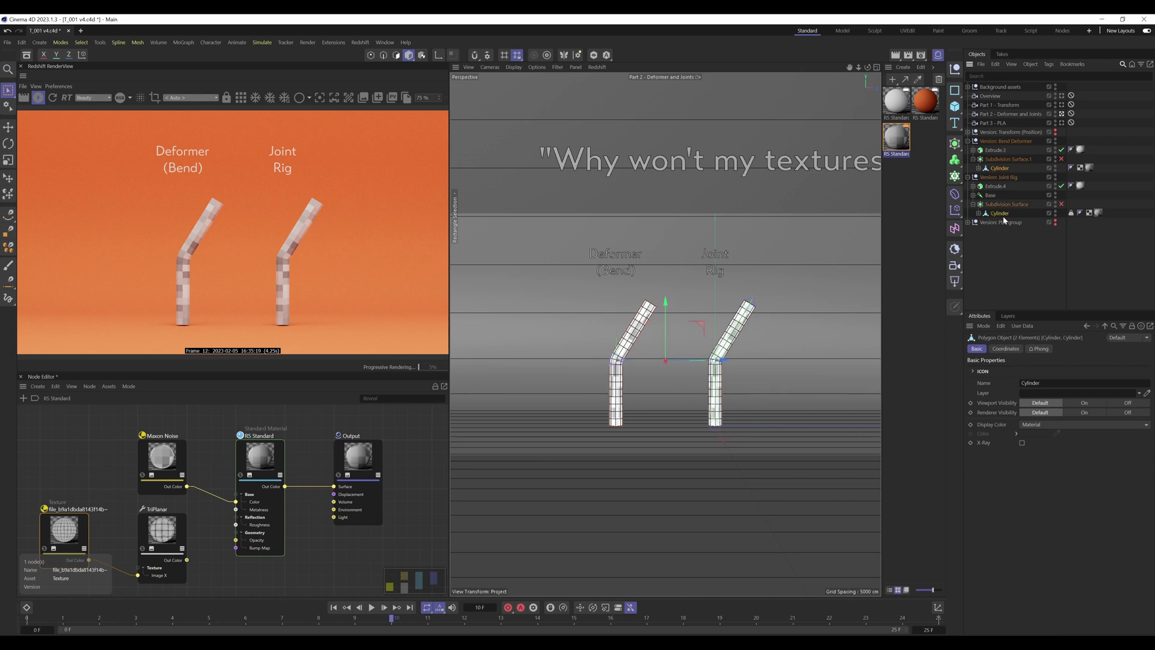
{"action": "right_click", "coordinate": [1004, 172]}
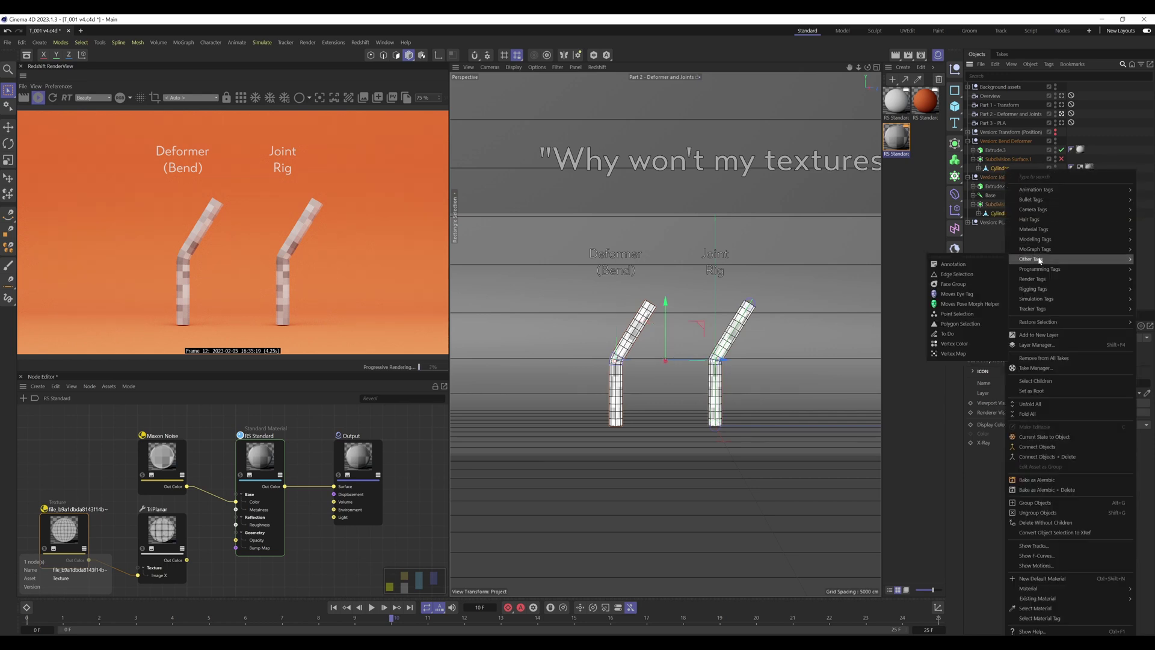
{"action": "mouse_move", "coordinate": [1034, 281]}
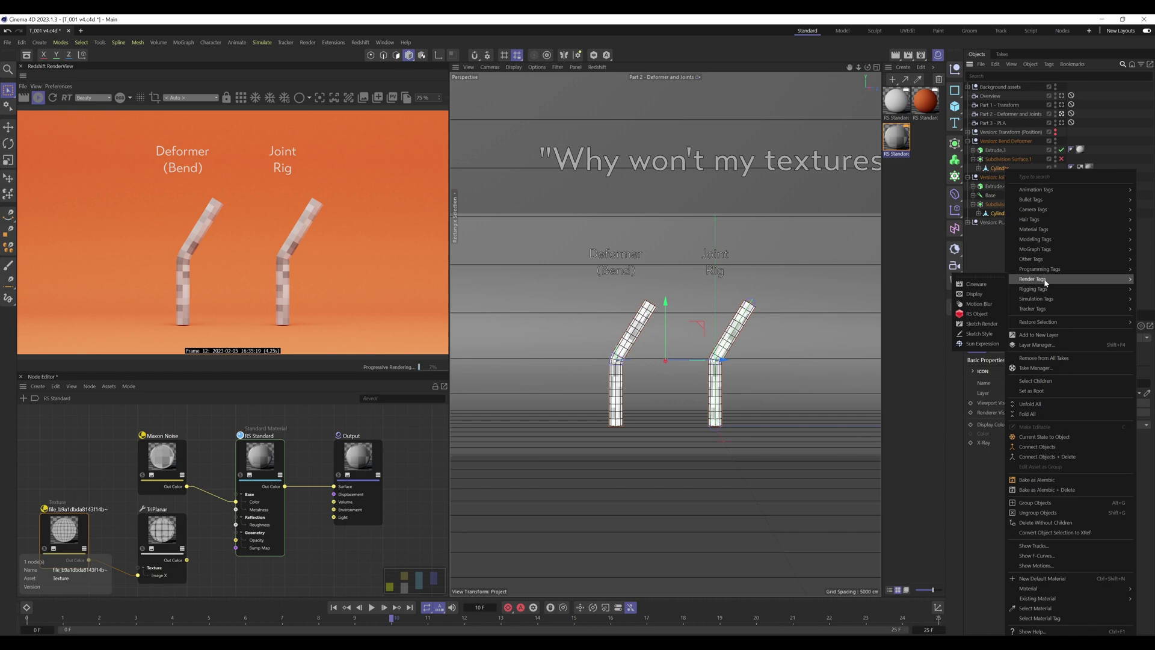
{"action": "left_click", "coordinate": [978, 314]}
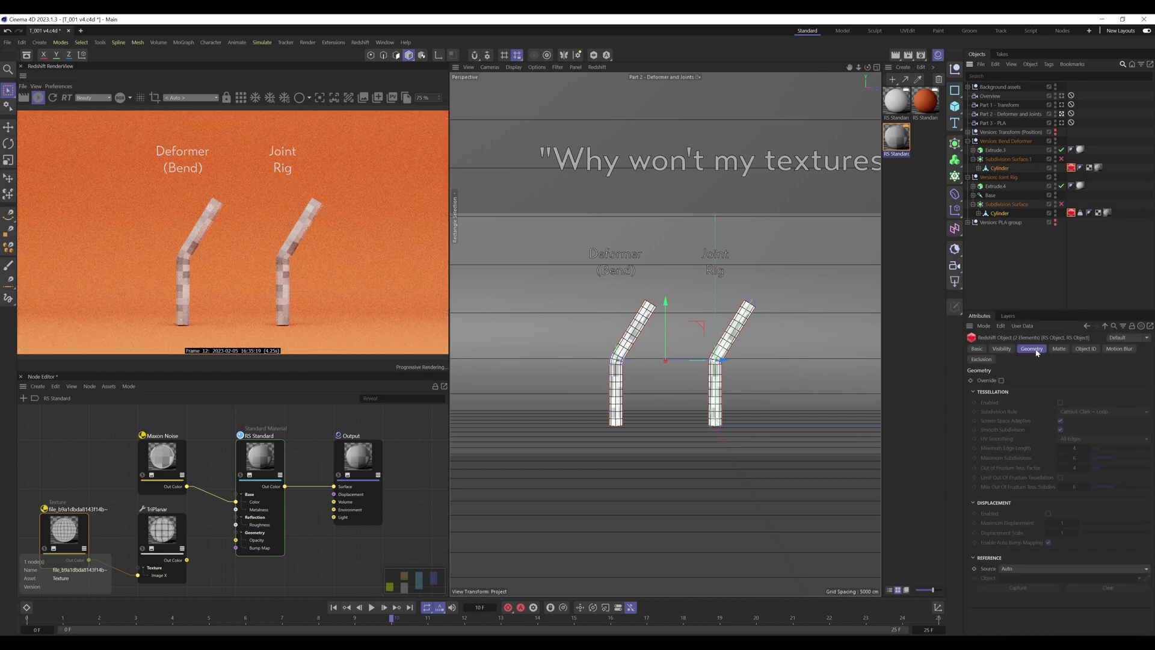
{"action": "left_click", "coordinate": [1001, 381]}
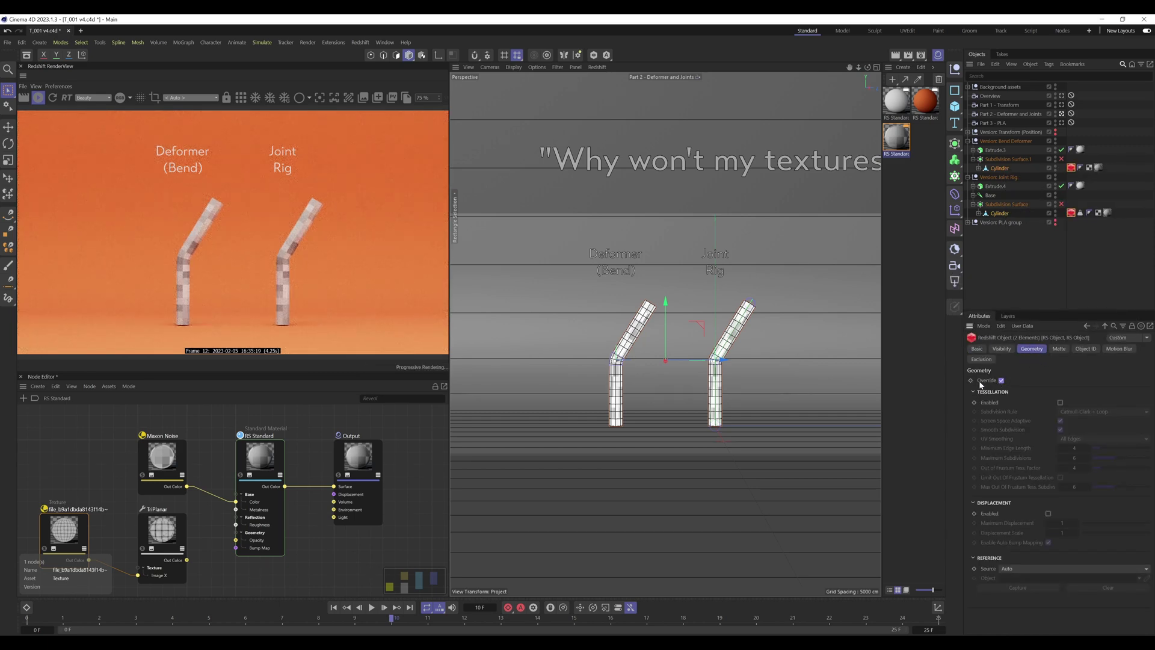
{"action": "left_click", "coordinate": [1060, 403]}
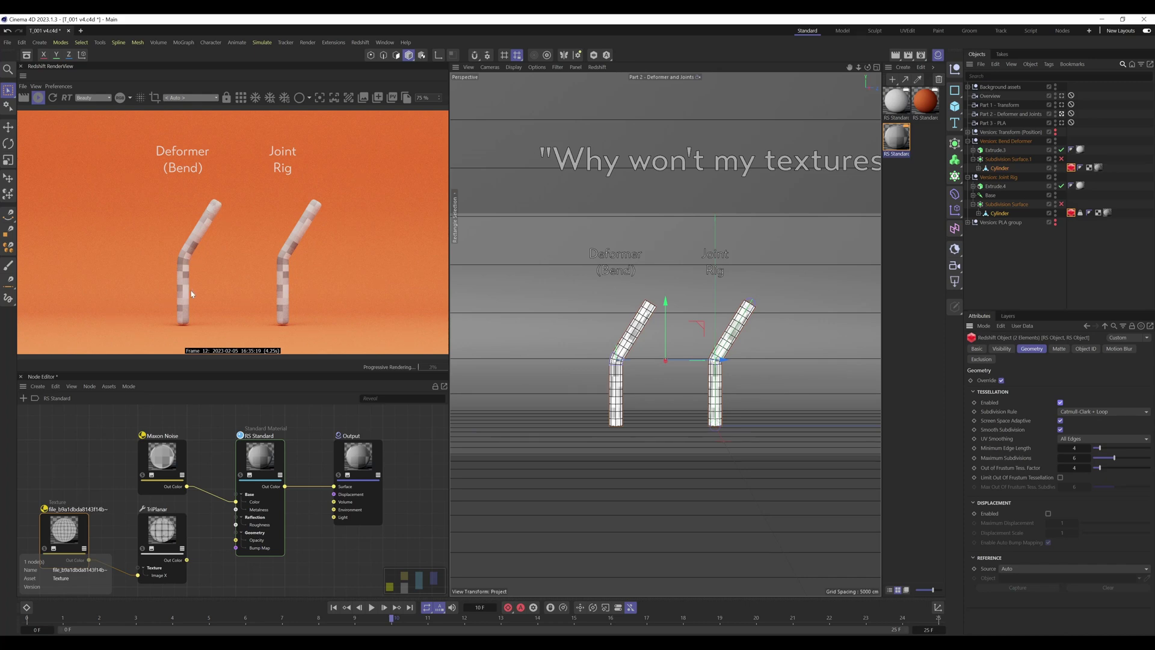
Wire TriPlanar back into the material colour in place of the noise and scrub to preview the bend.
{"action": "left_click_drag", "start_coordinate": [434, 617], "coordinate": [42, 597]}
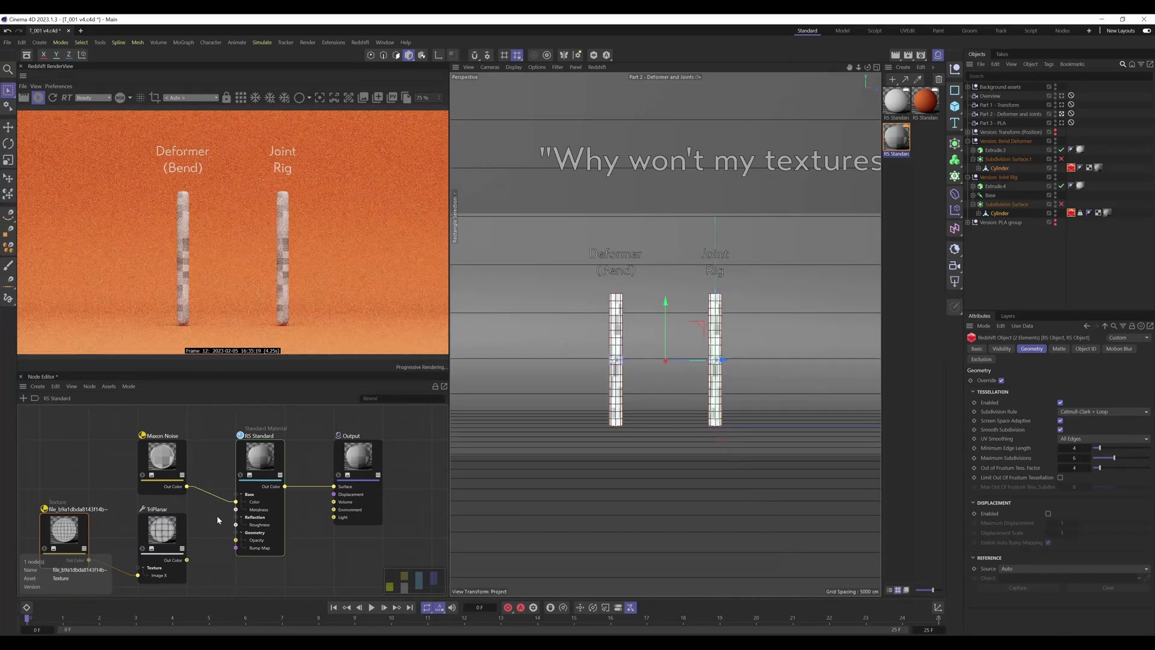
{"action": "left_click_drag", "start_coordinate": [187, 560], "coordinate": [237, 501]}
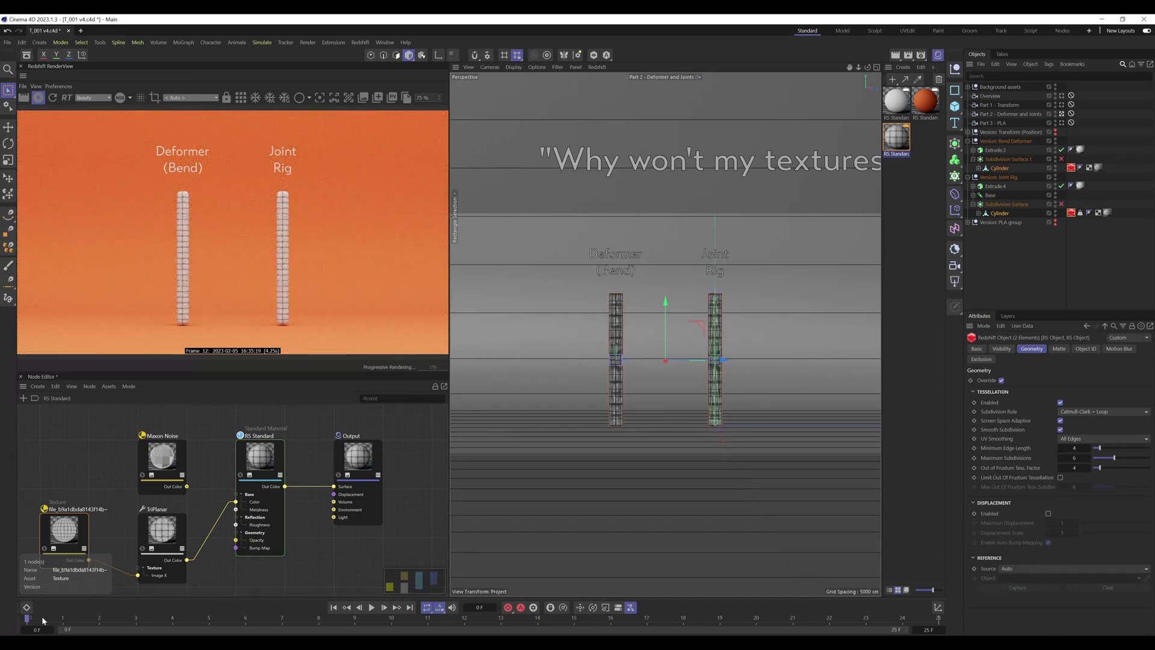
{"action": "left_click_drag", "start_coordinate": [44, 617], "coordinate": [428, 628]}
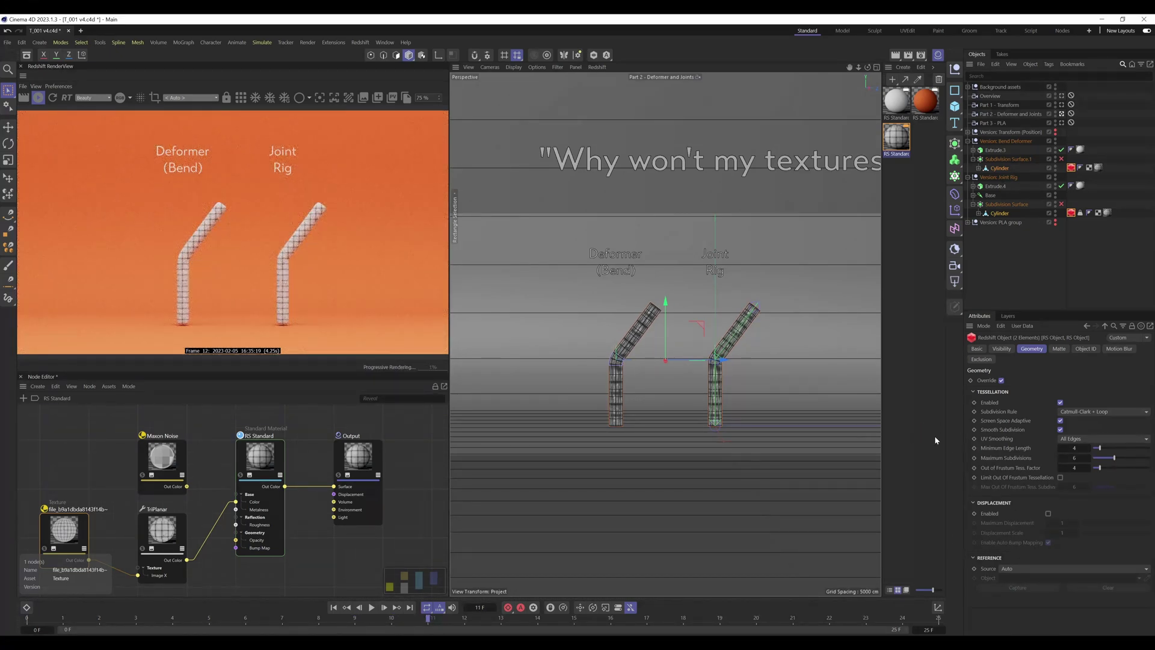
Set the TriPlanar node's Projection Space Type to Reference, then rewind to frame 0.
{"action": "left_click", "coordinate": [160, 516]}
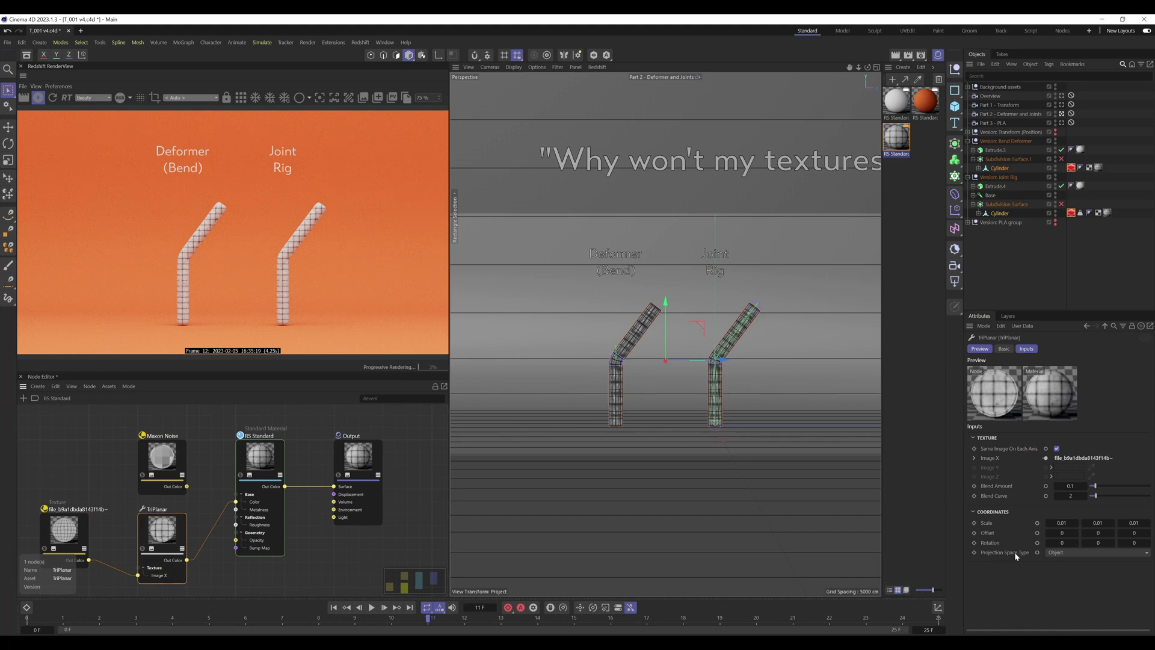
{"action": "left_click", "coordinate": [1076, 551]}
{"action": "left_click", "coordinate": [1070, 581]}
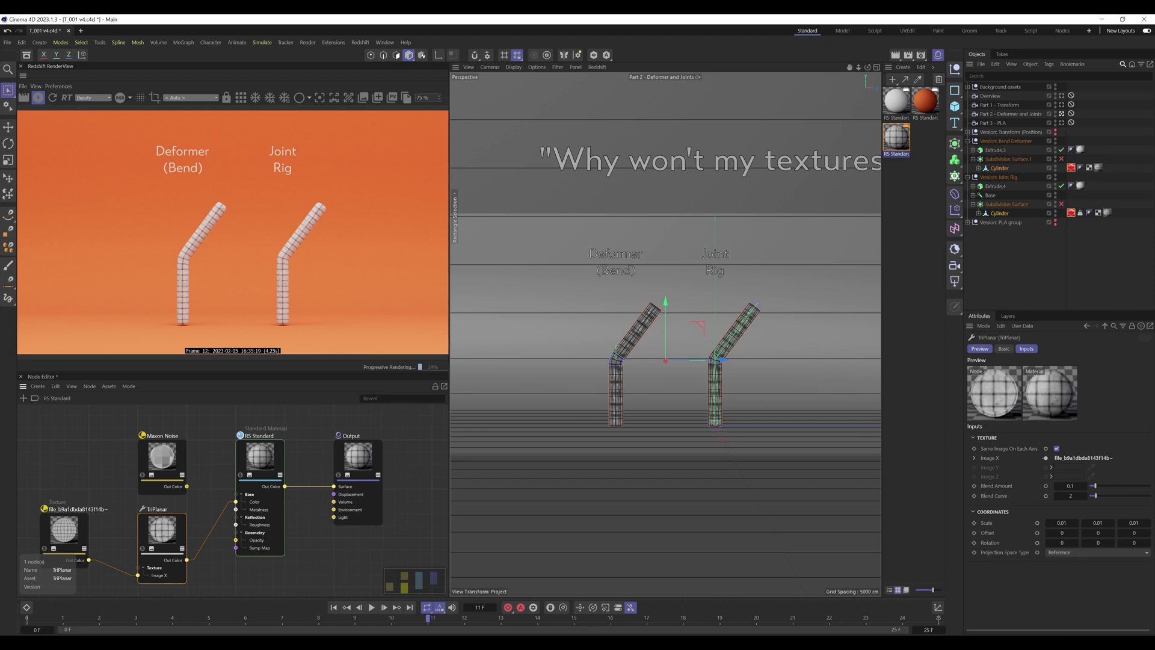
{"action": "left_click_drag", "start_coordinate": [427, 617], "coordinate": [26, 617]}
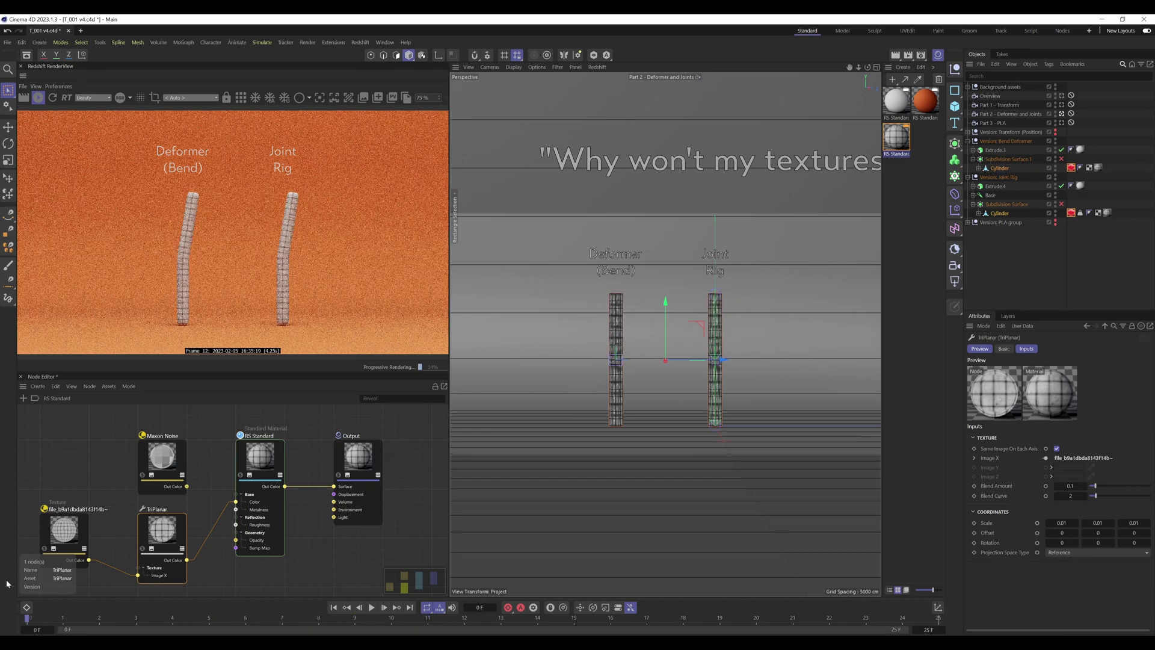
Stop rendering, collapse and hide the Bend Deformer and Joint Rig versions, then render through the Part 3 - PLA camera.
{"action": "left_click", "coordinate": [38, 98]}
{"action": "left_click", "coordinate": [968, 141]}
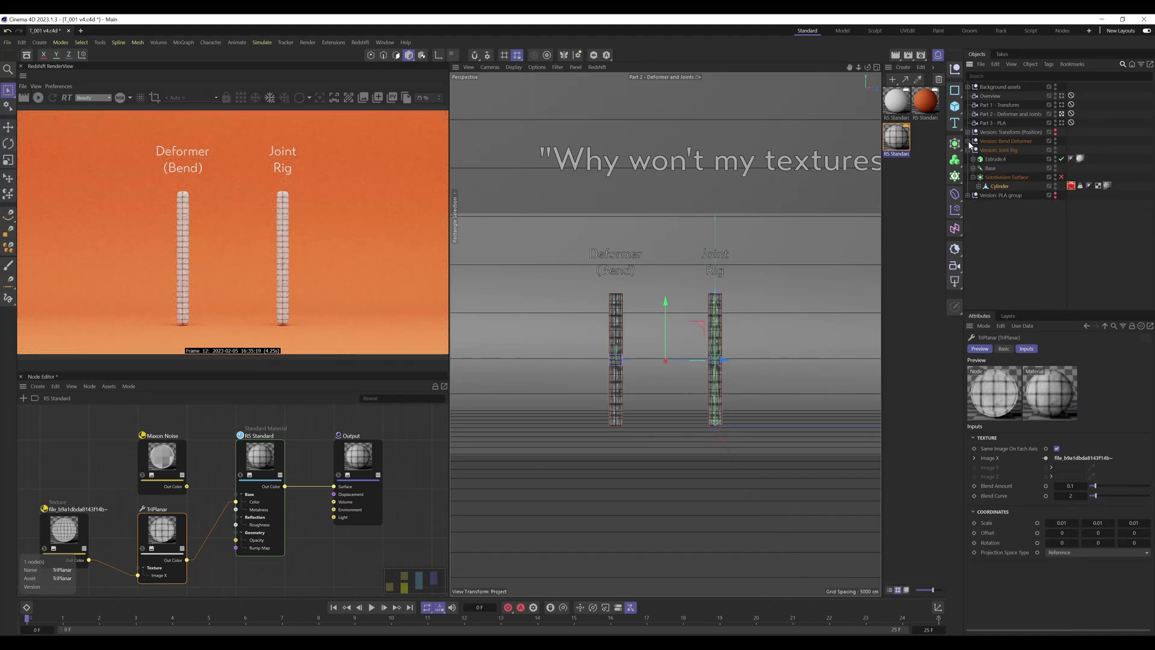
{"action": "left_click", "coordinate": [968, 149]}
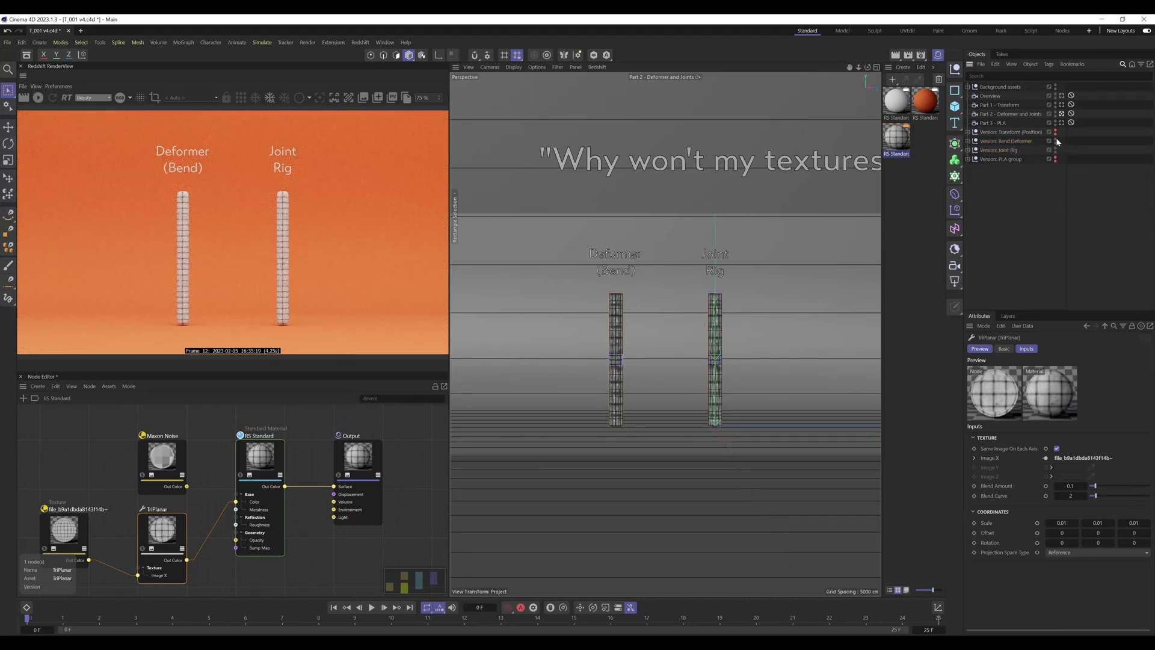
{"action": "left_click", "coordinate": [1055, 140]}
{"action": "left_click", "coordinate": [1055, 149]}
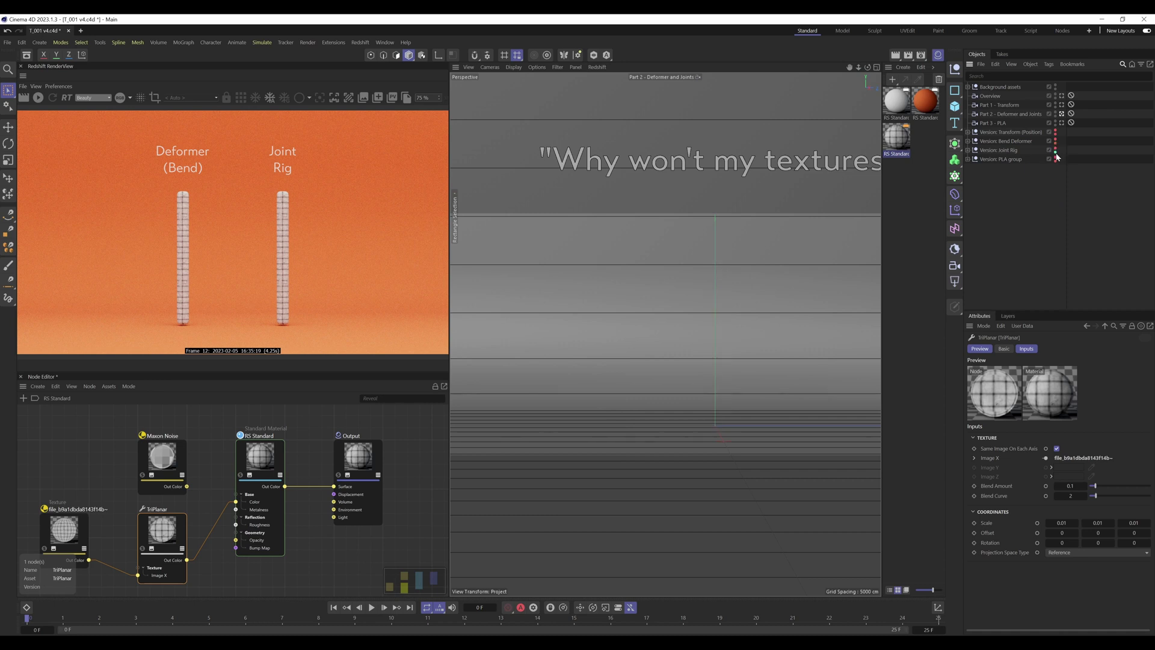
{"action": "left_click", "coordinate": [1062, 123]}
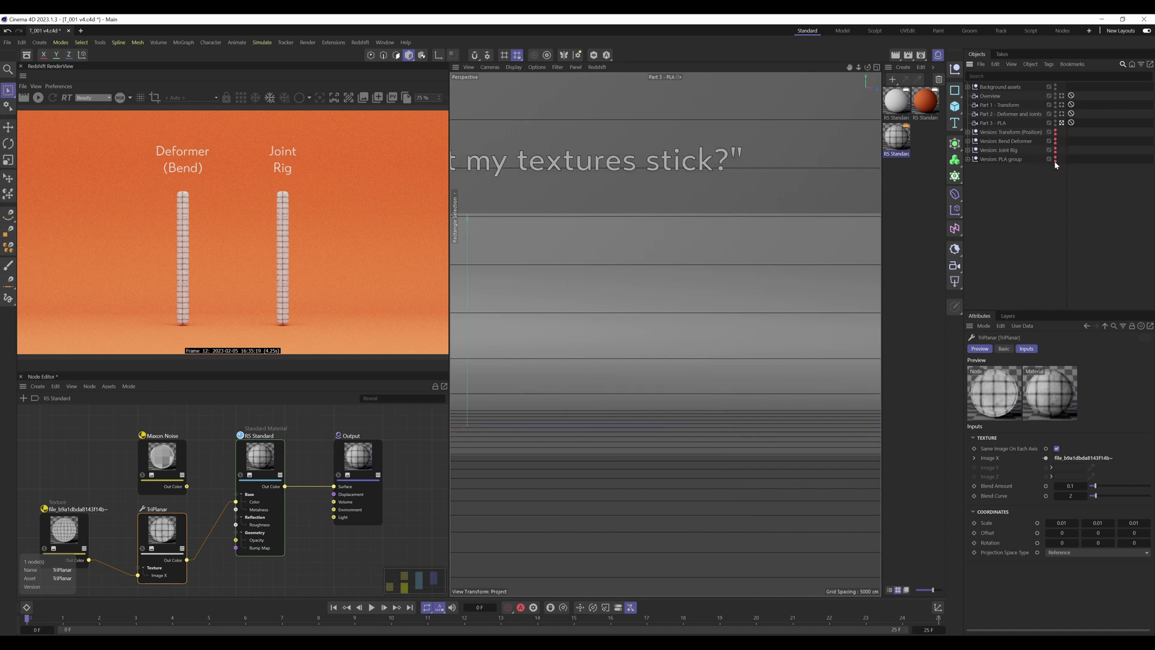
{"action": "left_click", "coordinate": [38, 97]}
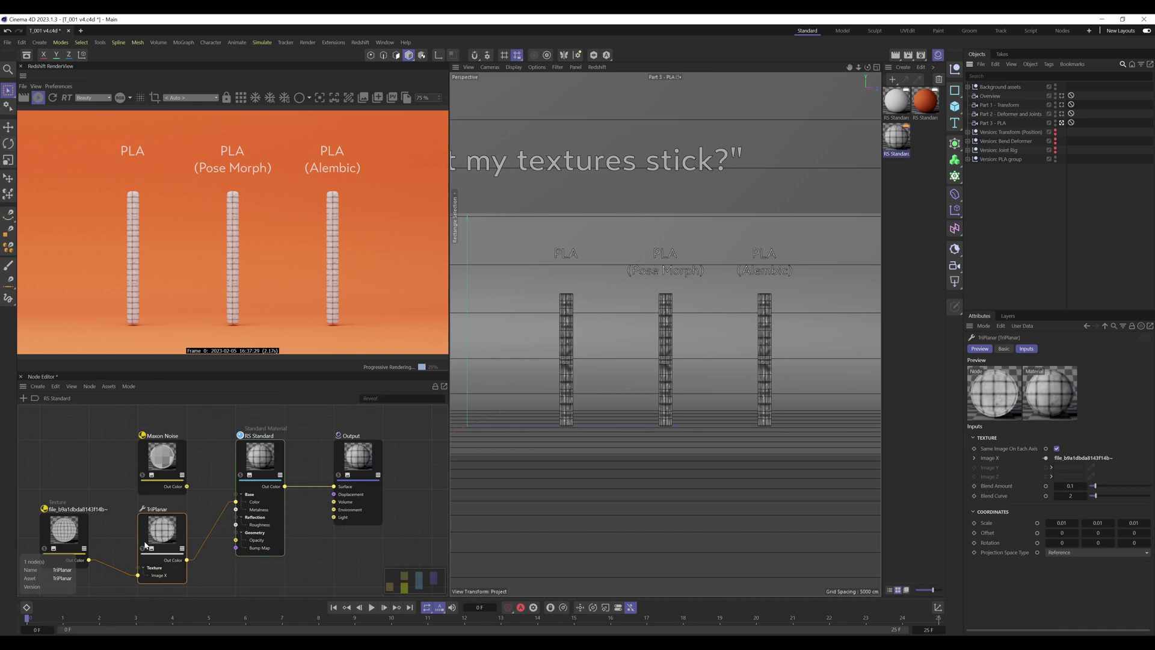
Connect Maxon Noise Out Color to the RS Standard Base Color.
{"action": "mouse_move", "coordinate": [59, 615]}
{"action": "left_mouse_down"}
{"action": "mouse_move", "coordinate": [313, 632]}
{"action": "mouse_move", "coordinate": [47, 607]}
{"action": "left_mouse_up"}
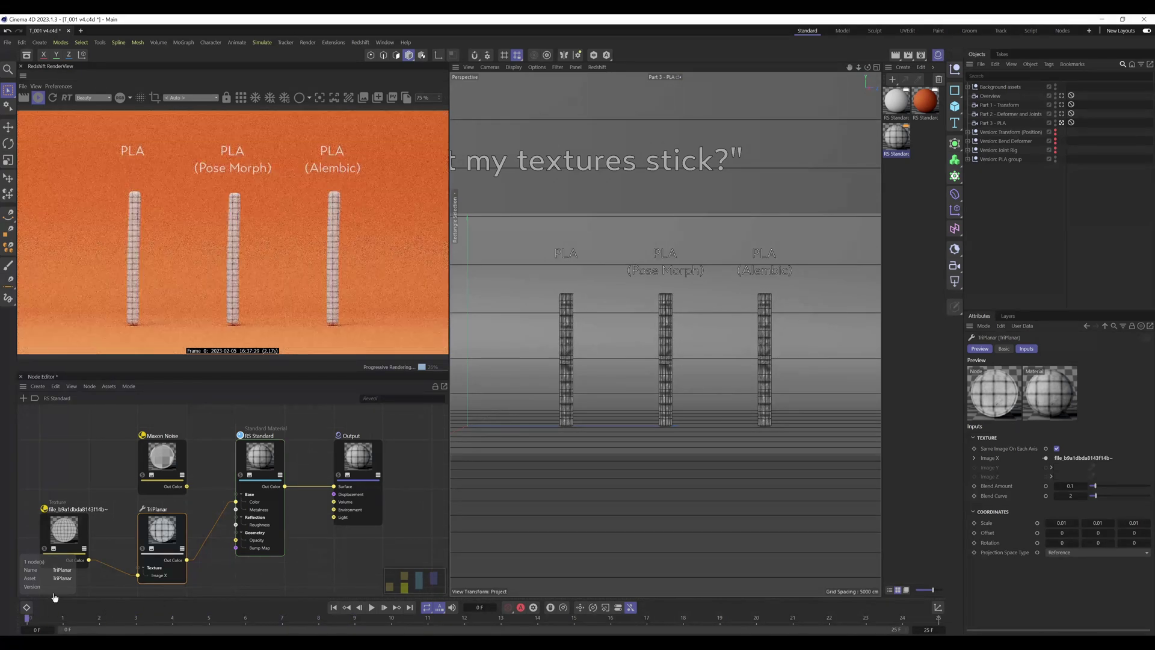
{"action": "left_click", "coordinate": [155, 461]}
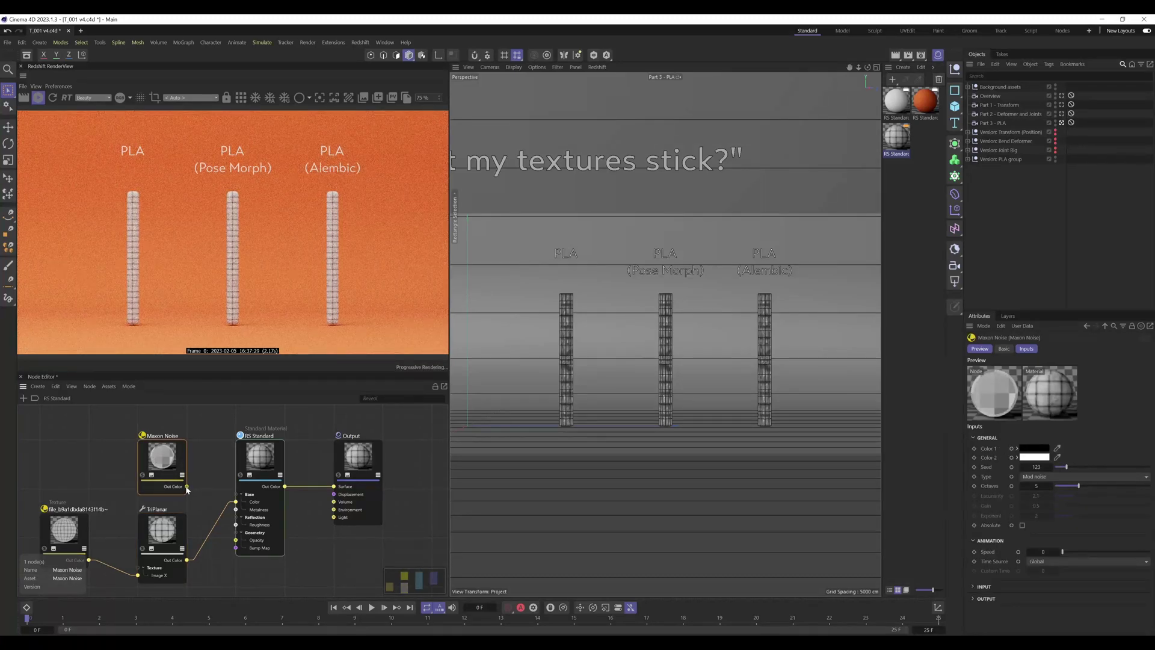
{"action": "left_click_drag", "start_coordinate": [186, 486], "coordinate": [236, 501]}
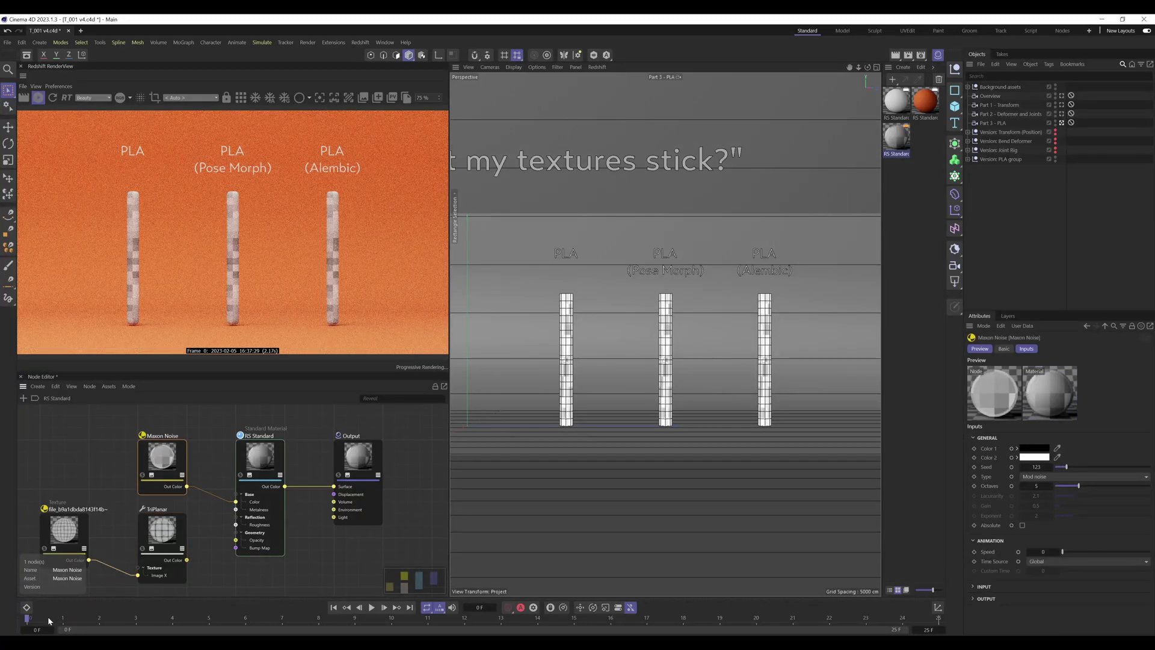
Scrub to frame 7 so the columns bend, stop the Redshift render, and expand the PLA group.
{"action": "left_click_drag", "start_coordinate": [44, 619], "coordinate": [293, 633]}
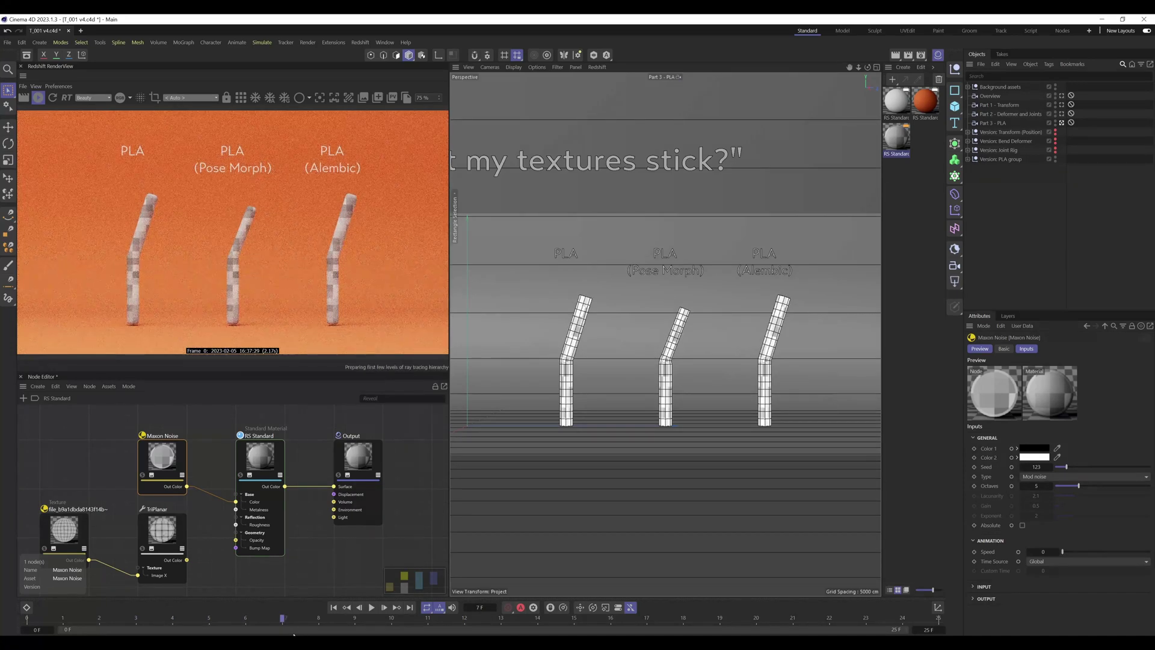
{"action": "left_click", "coordinate": [37, 98]}
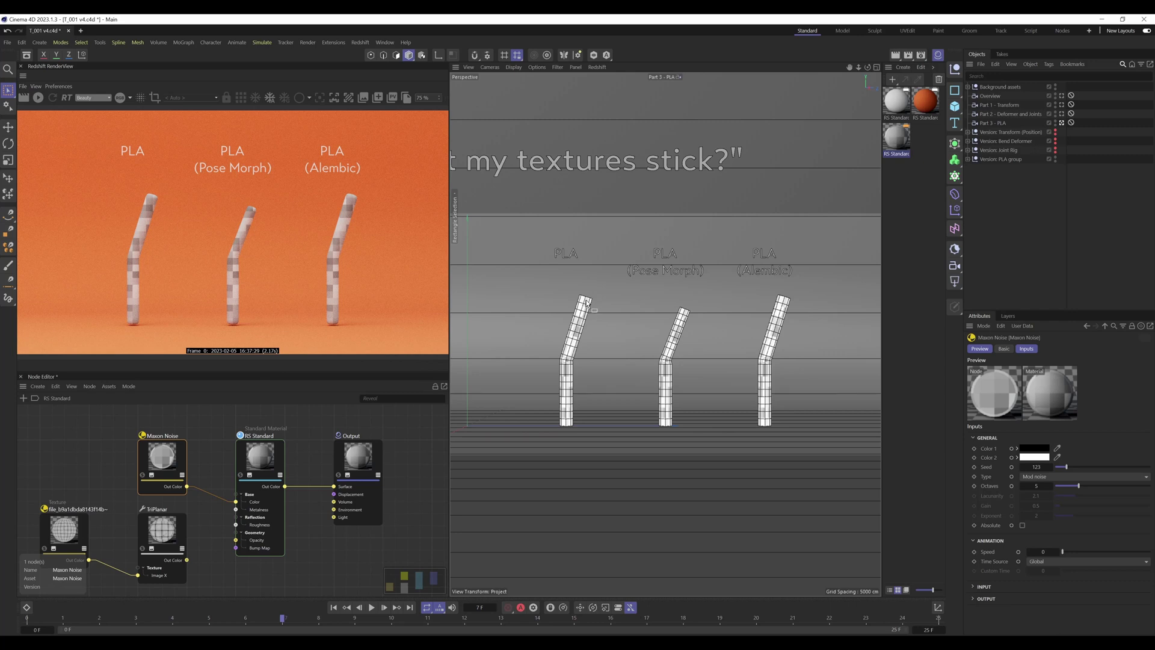
{"action": "left_click", "coordinate": [968, 159]}
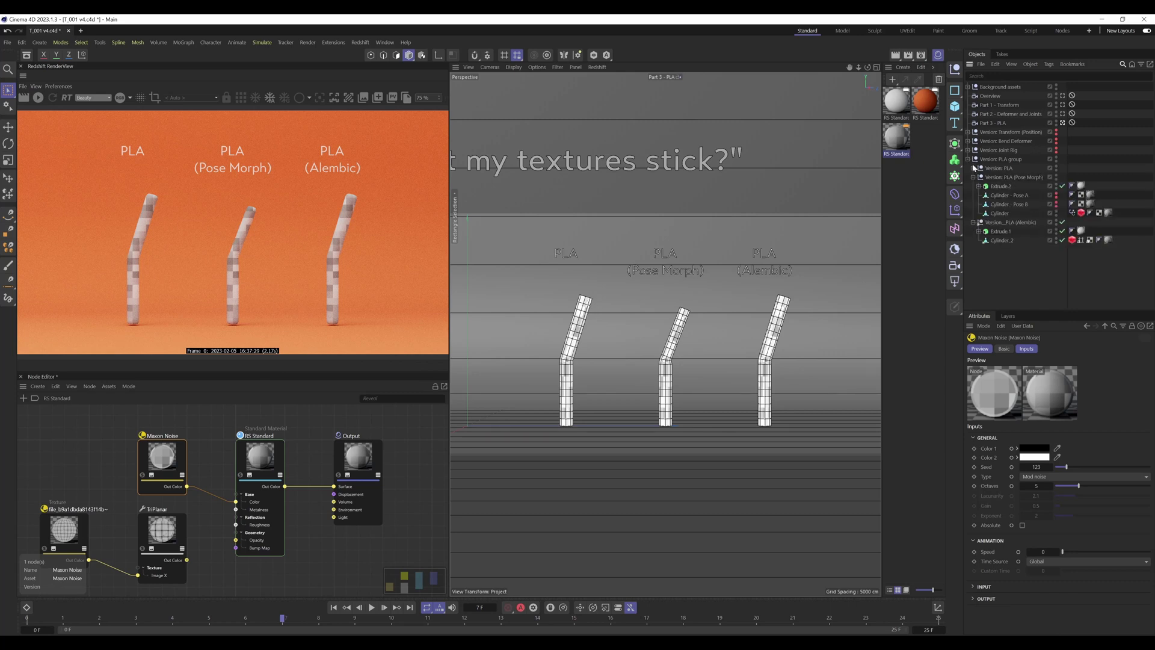
Expand Version: PLA, review the Cylinder's Redshift Object tag and TriPlanar node, then return to frame 0.
{"action": "left_click", "coordinate": [973, 167]}
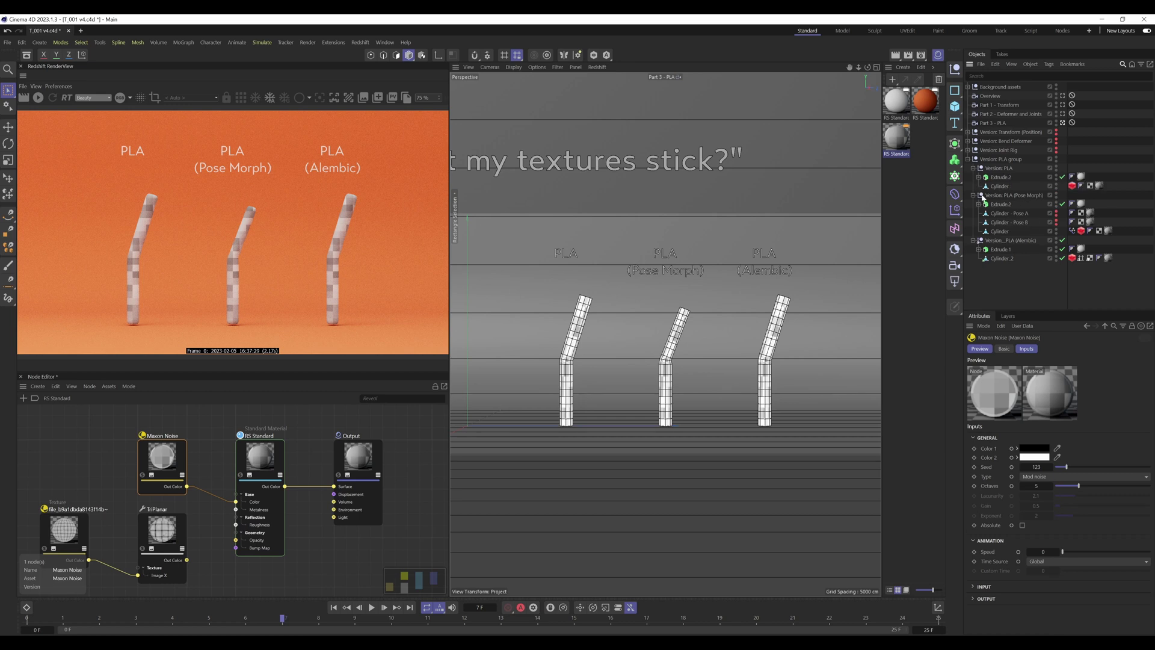
{"action": "left_click", "coordinate": [1072, 186]}
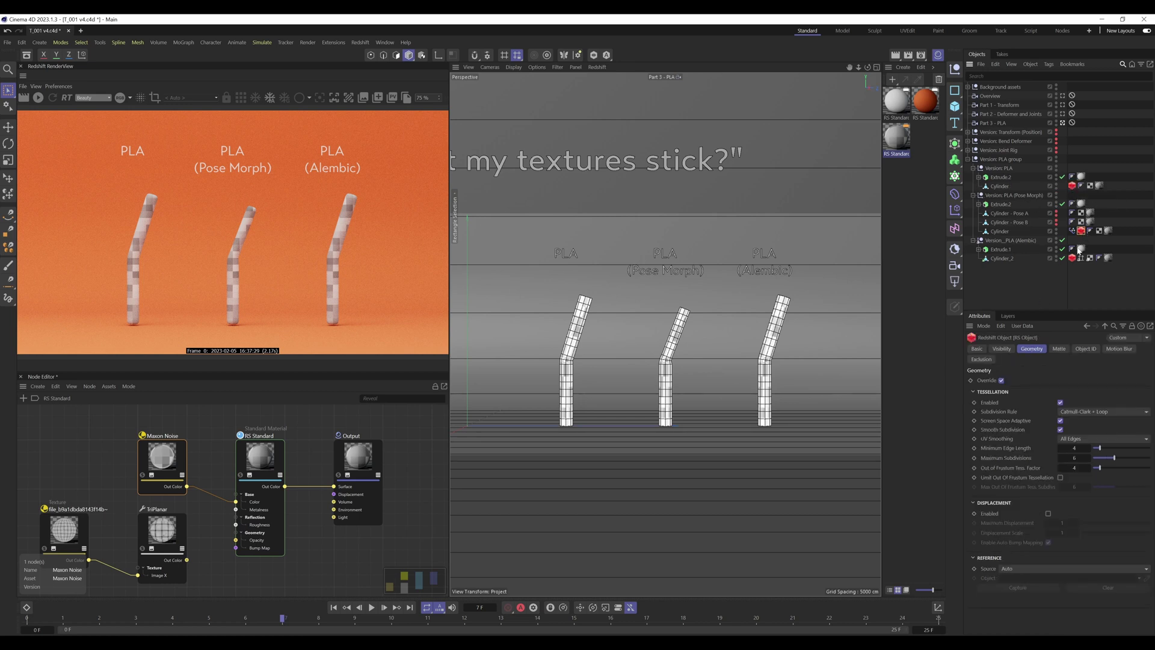
{"action": "left_click", "coordinate": [1087, 286]}
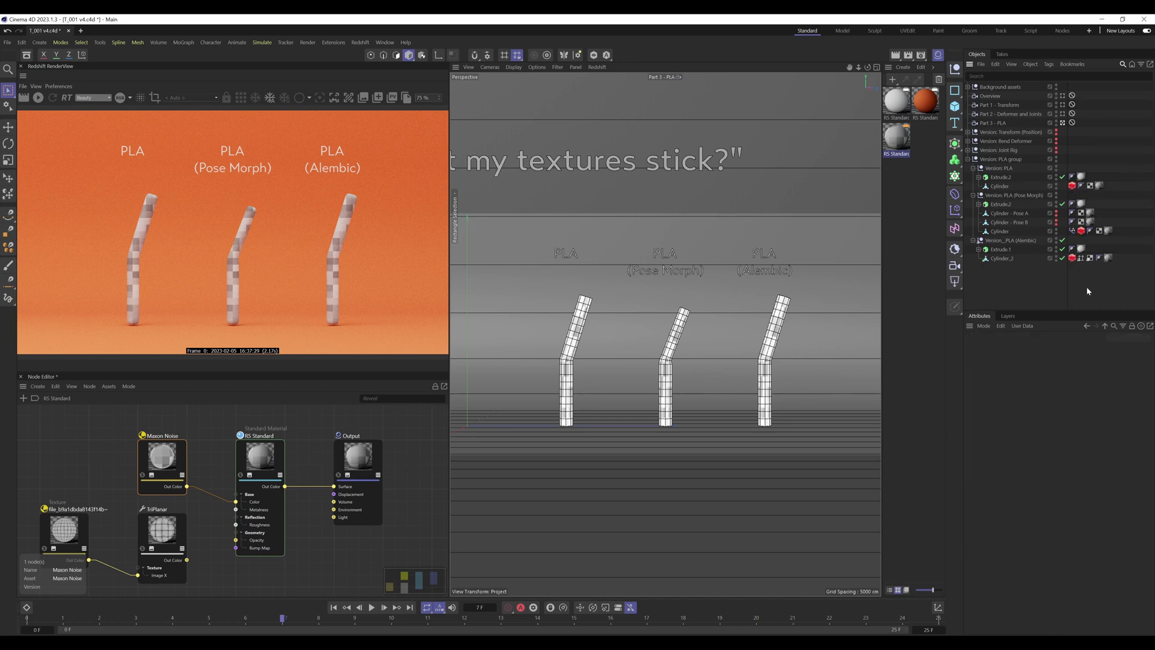
{"action": "left_click", "coordinate": [1072, 186]}
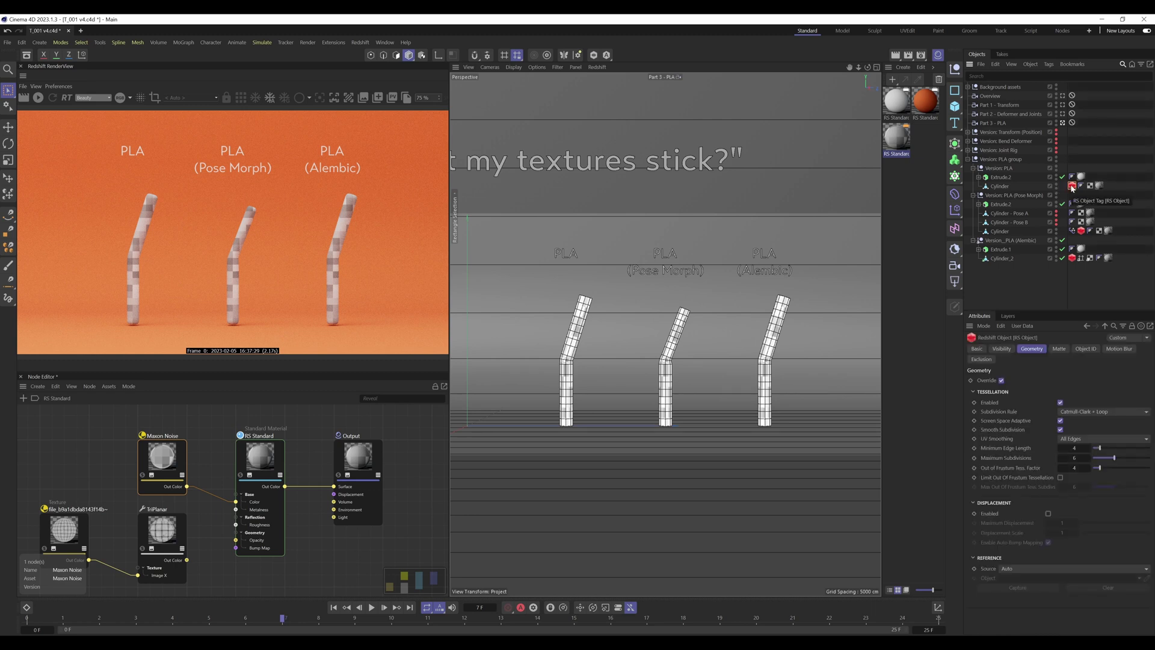
{"action": "left_click", "coordinate": [179, 530]}
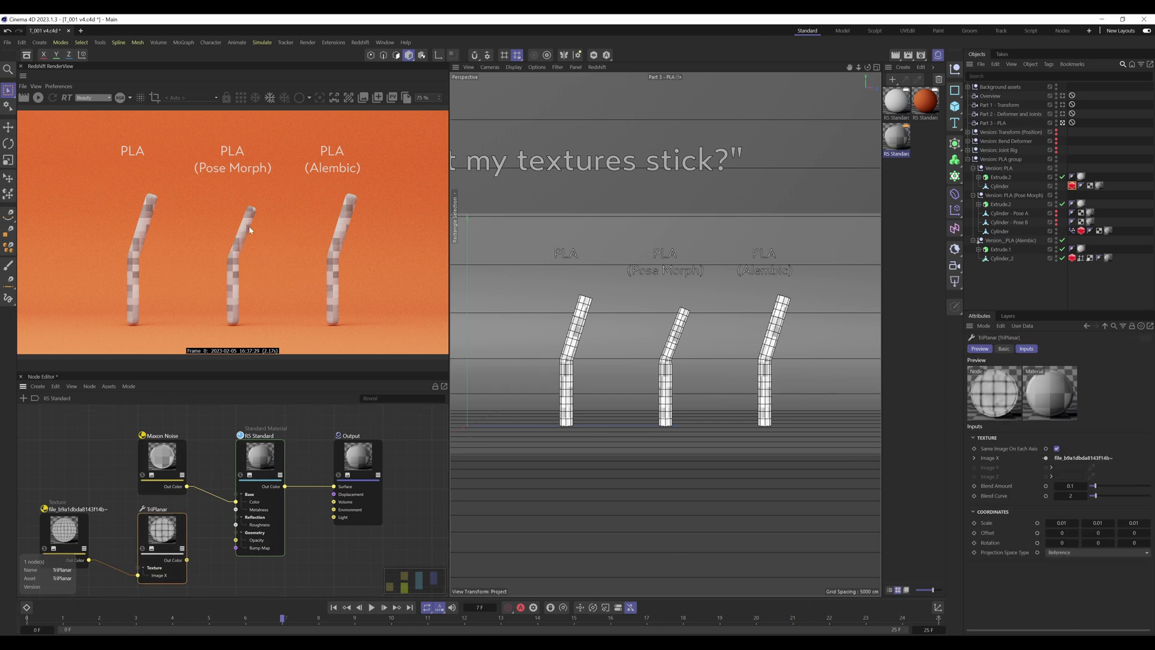
{"action": "left_click", "coordinate": [211, 427]}
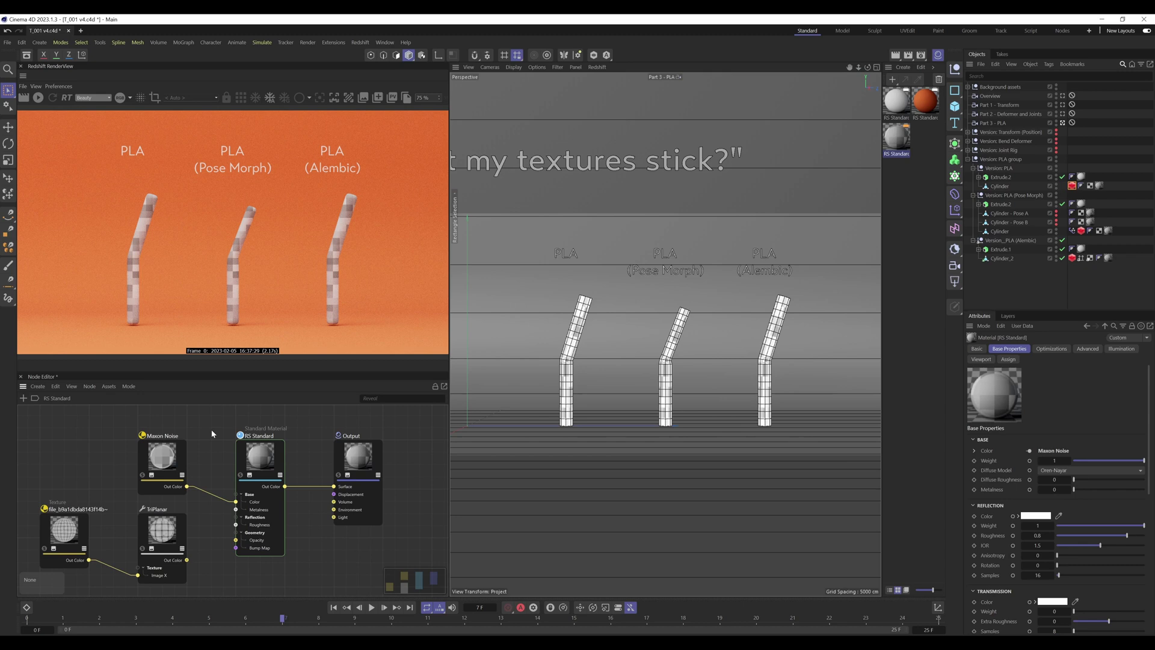
{"action": "key", "text": "shift+f"}
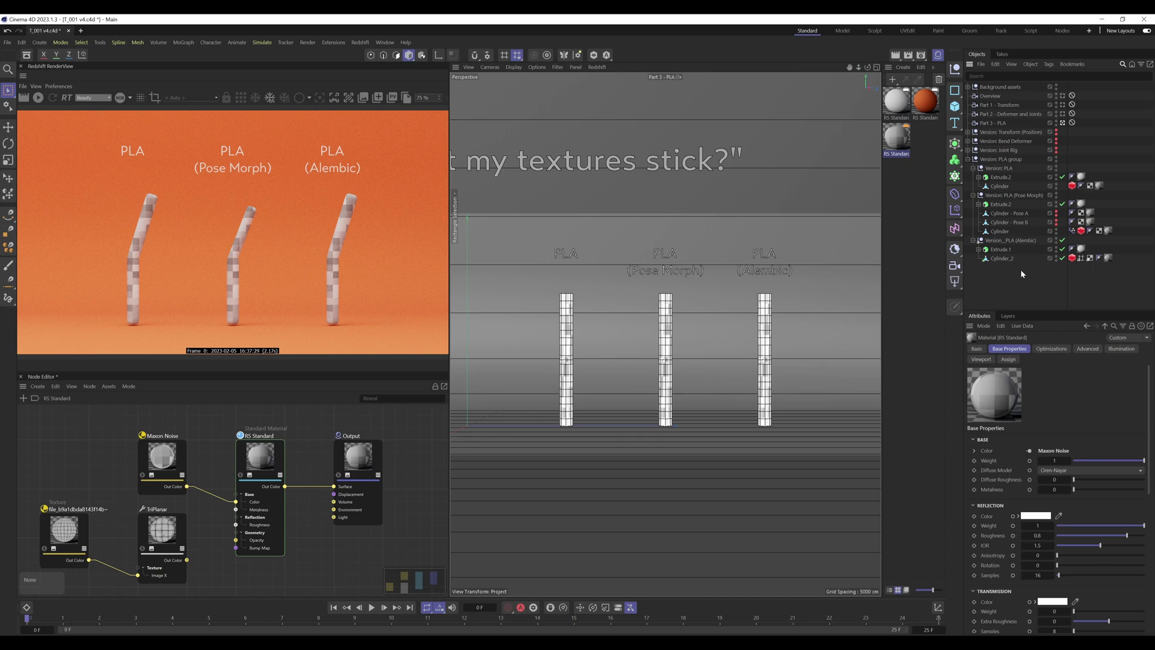
Nudge the Texture node slightly upward in the Node Editor.
{"action": "left_click", "coordinate": [61, 532]}
{"action": "left_click_drag", "start_coordinate": [67, 526], "coordinate": [68, 500]}
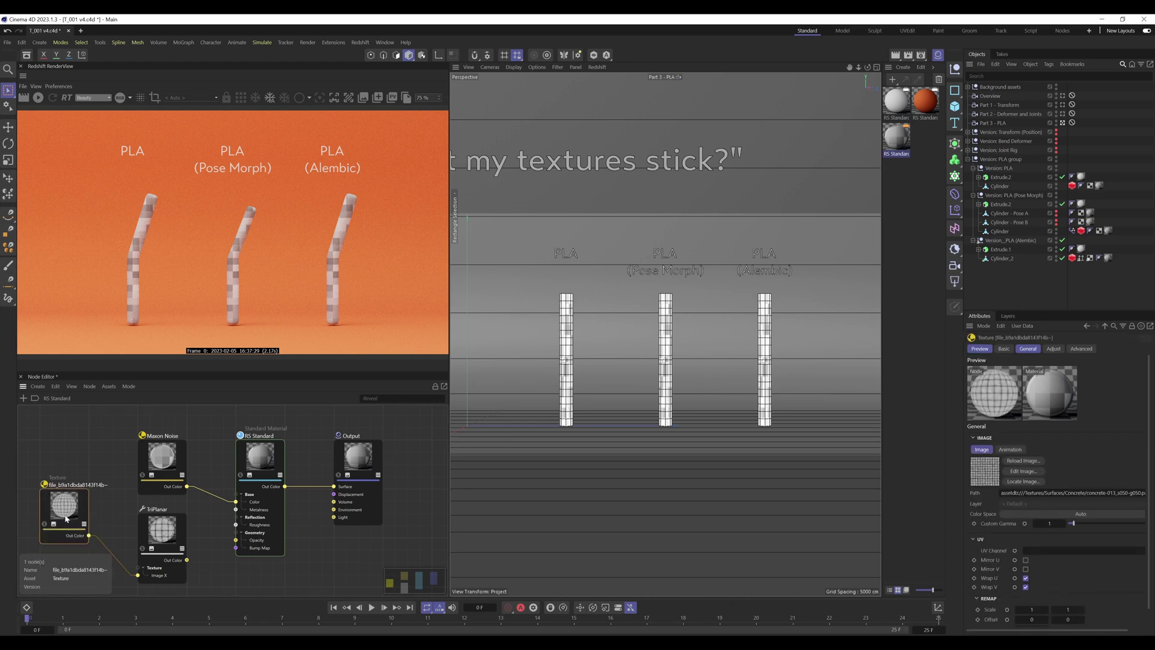
{"action": "left_click", "coordinate": [103, 430]}
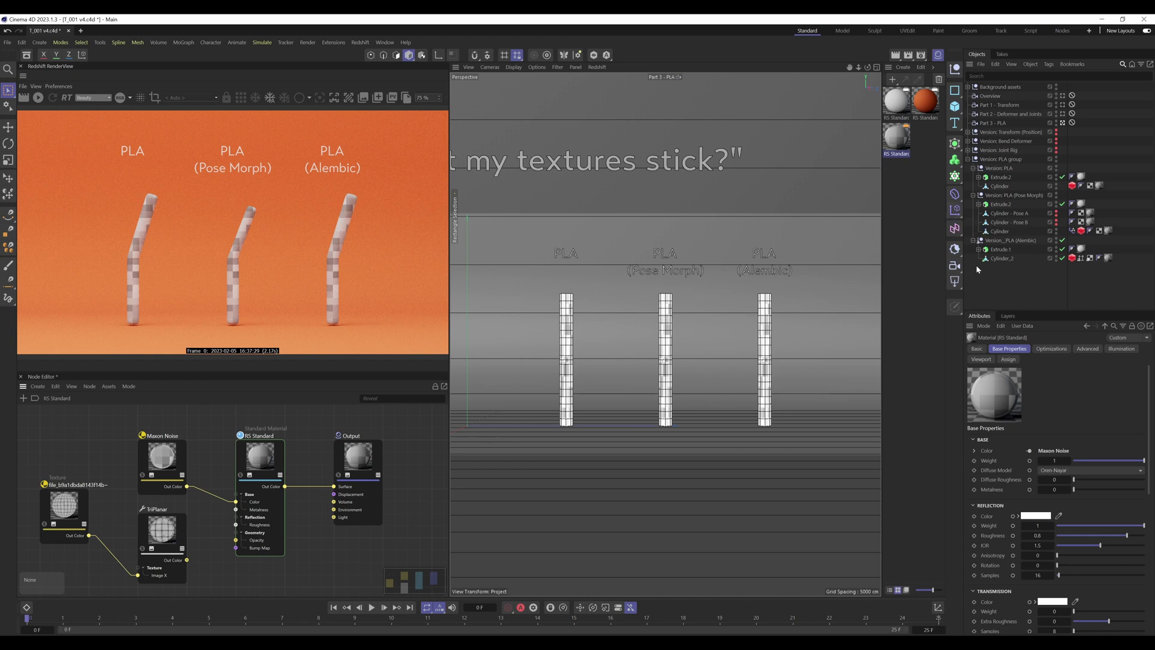
Duplicate Cylinder - Pose A, make it visible and renderable, rename it Cylinder - Mesh, and move it left.
{"action": "left_click", "coordinate": [1009, 213]}
{"action": "left_click_drag", "start_coordinate": [1022, 213], "coordinate": [1005, 282], "text": "ctrl"}
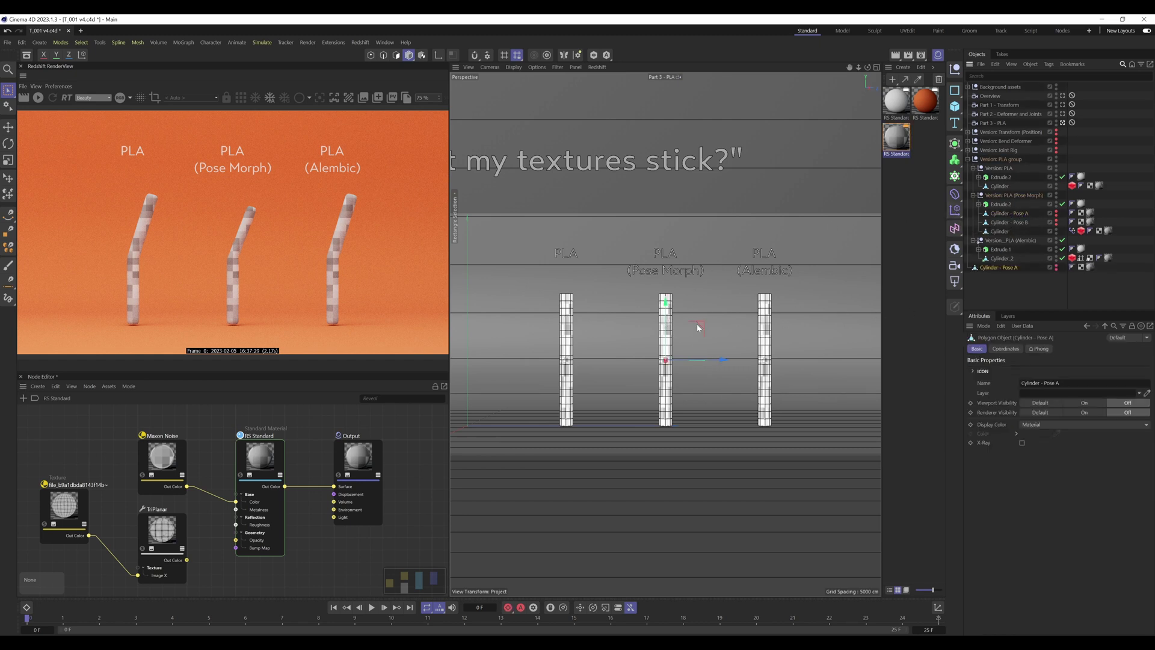
{"action": "left_click", "coordinate": [1056, 266]}
{"action": "left_click", "coordinate": [1056, 270]}
{"action": "double_click", "coordinate": [1001, 268]}
{"action": "key", "text": "BackSpace"}
{"action": "key", "text": "BackSpace"}
{"action": "key", "text": "BackSpace"}
{"action": "key", "text": "BackSpace"}
{"action": "key", "text": "BackSpace"}
{"action": "key", "text": "BackSpace"}
{"action": "type", "text": "Mesh"}
{"action": "key", "text": "Return"}
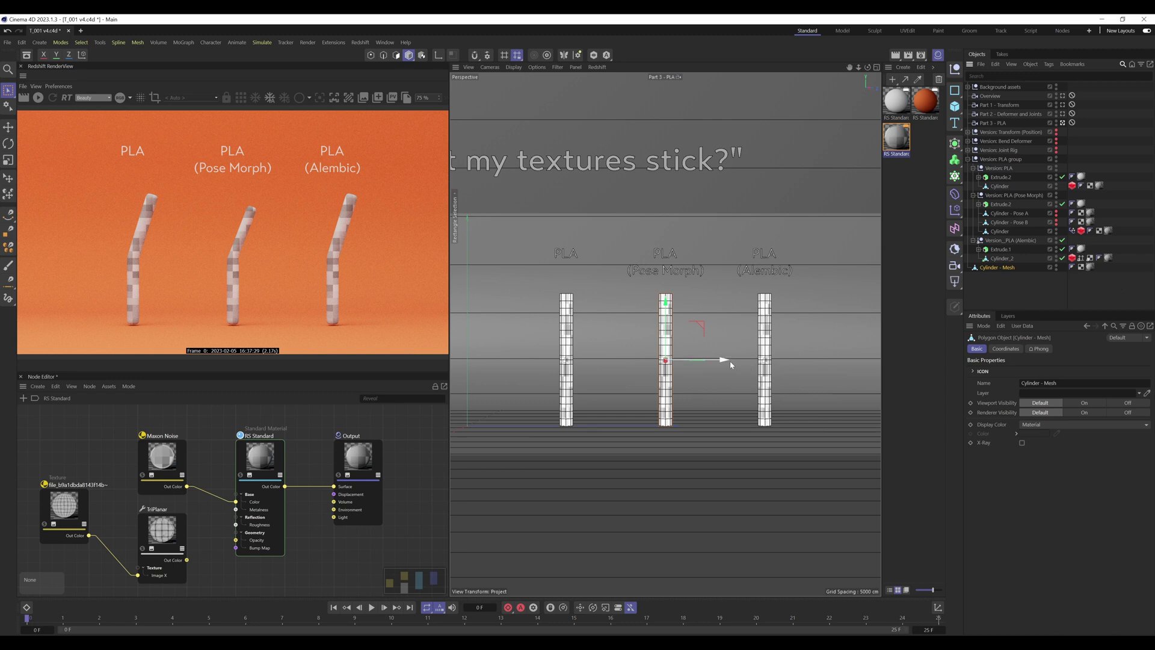
{"action": "left_click_drag", "start_coordinate": [722, 359], "coordinate": [668, 360]}
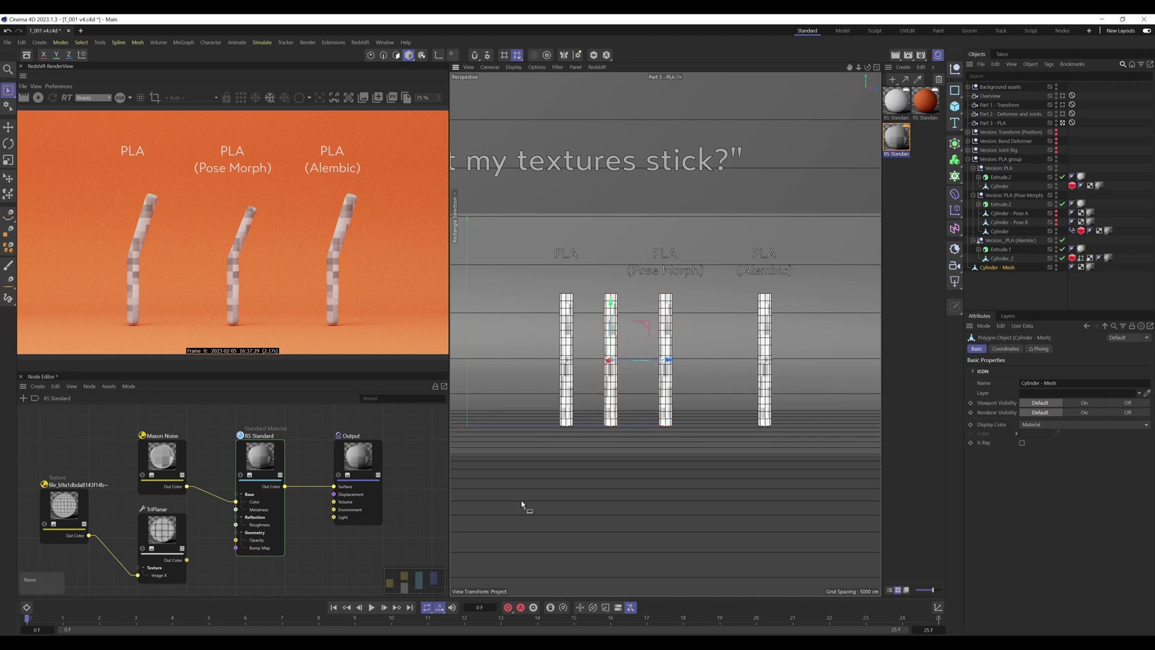
Copy and paste Cylinder - Mesh to create Cylinder - Mesh.1 and Cylinder - Mesh.2.
{"action": "mouse_move", "coordinate": [39, 621]}
{"action": "left_mouse_down"}
{"action": "mouse_move", "coordinate": [611, 624]}
{"action": "mouse_move", "coordinate": [26, 622]}
{"action": "left_mouse_up"}
{"action": "key", "text": "ctrl+c"}
{"action": "key", "text": "ctrl+v"}
{"action": "key", "text": "ctrl+v"}
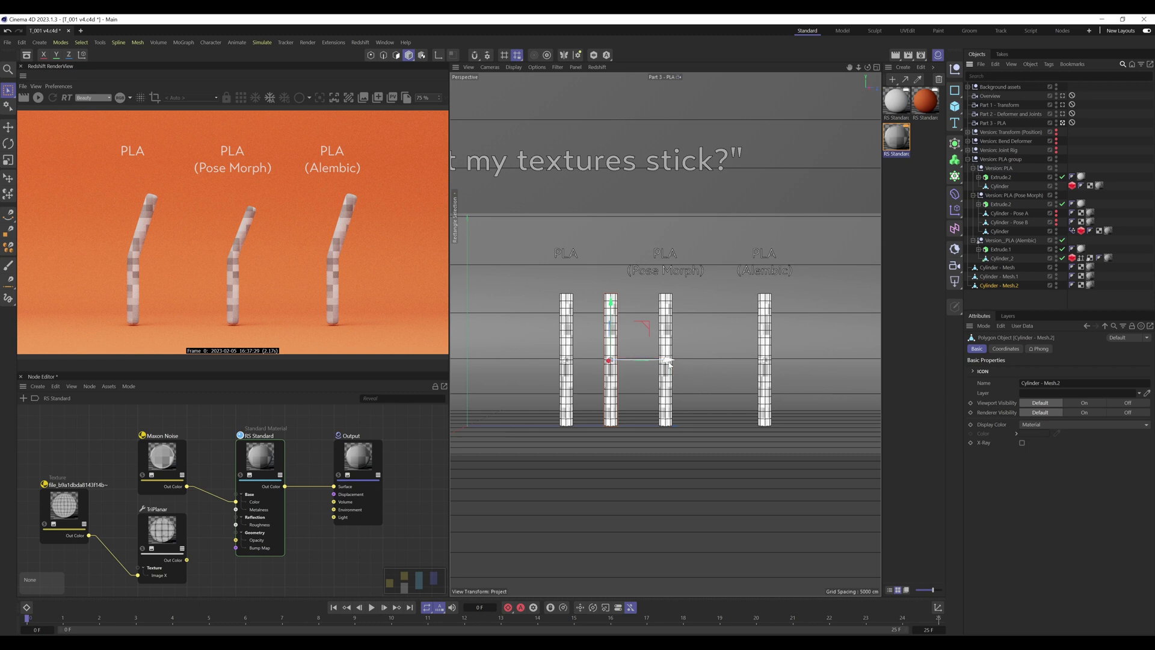
{"action": "key", "text": "ctrl+z"}
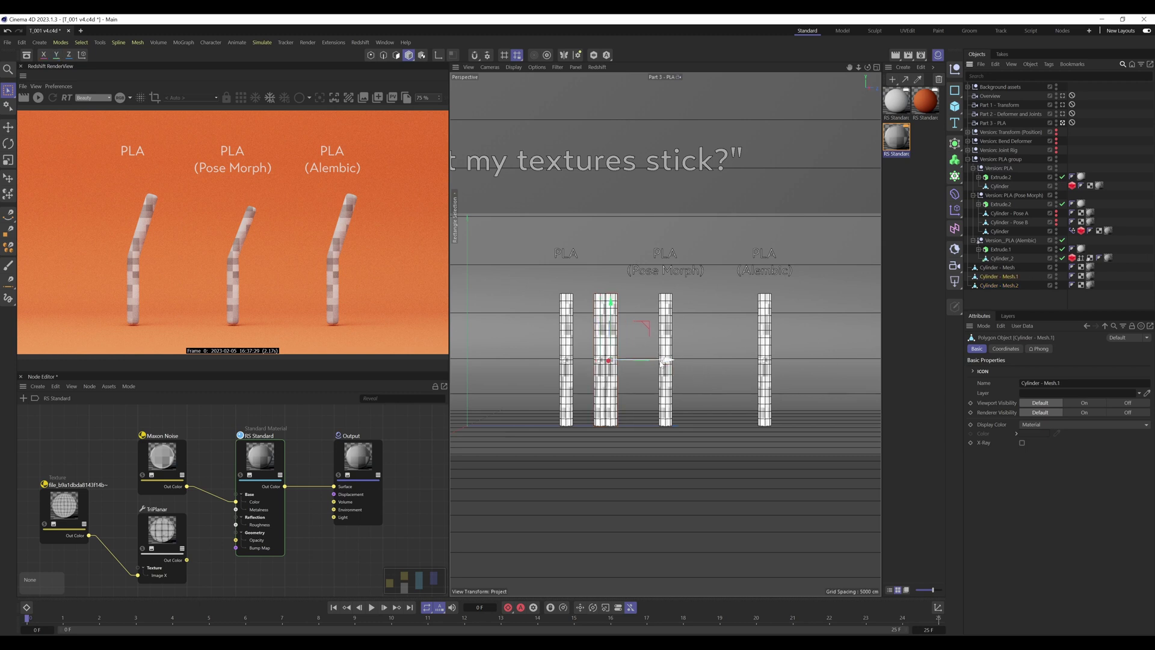
Put Cylinder - Mesh under Cylinder_2 in the Alembic version with position Z 0.
{"action": "left_click_drag", "start_coordinate": [663, 361], "coordinate": [684, 361]}
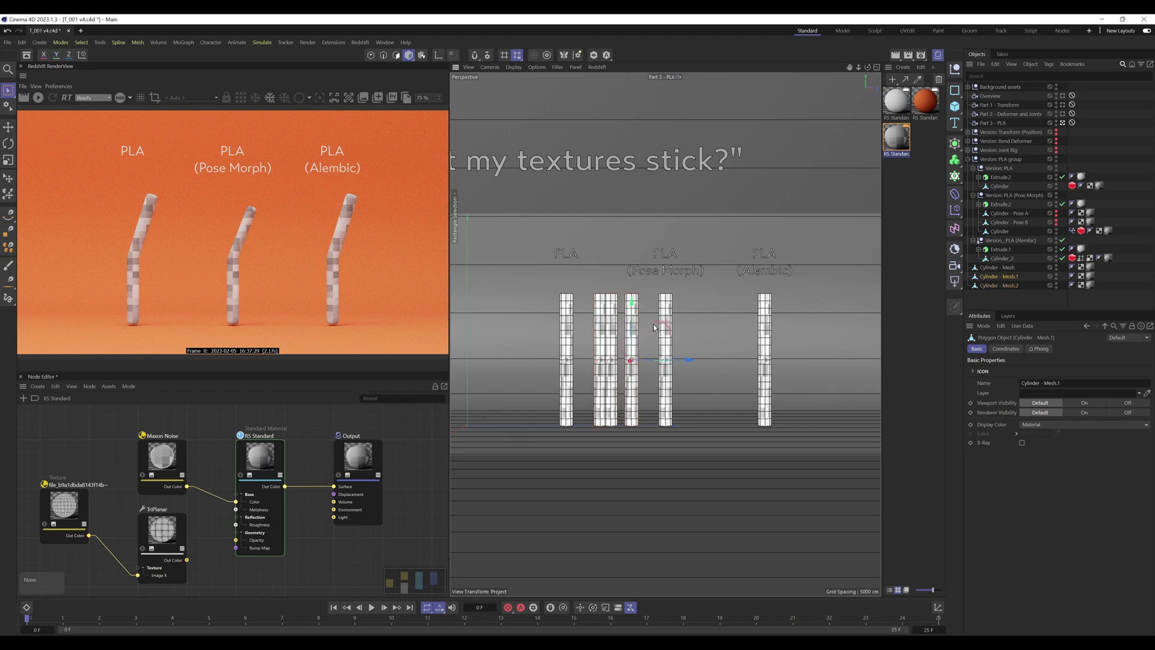
{"action": "left_click", "coordinate": [1007, 268]}
{"action": "left_click_drag", "start_coordinate": [1008, 269], "coordinate": [1015, 260]}
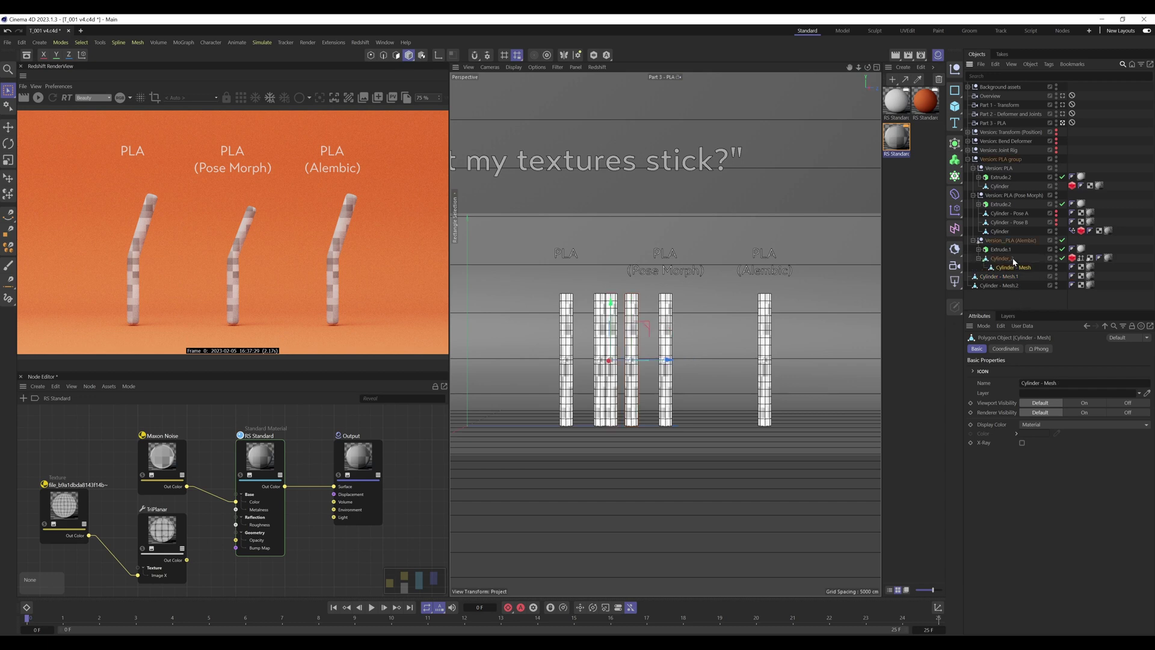
{"action": "left_click", "coordinate": [1006, 349]}
{"action": "double_click", "coordinate": [1024, 402]}
{"action": "type", "text": "0"}
{"action": "key", "text": "Return"}
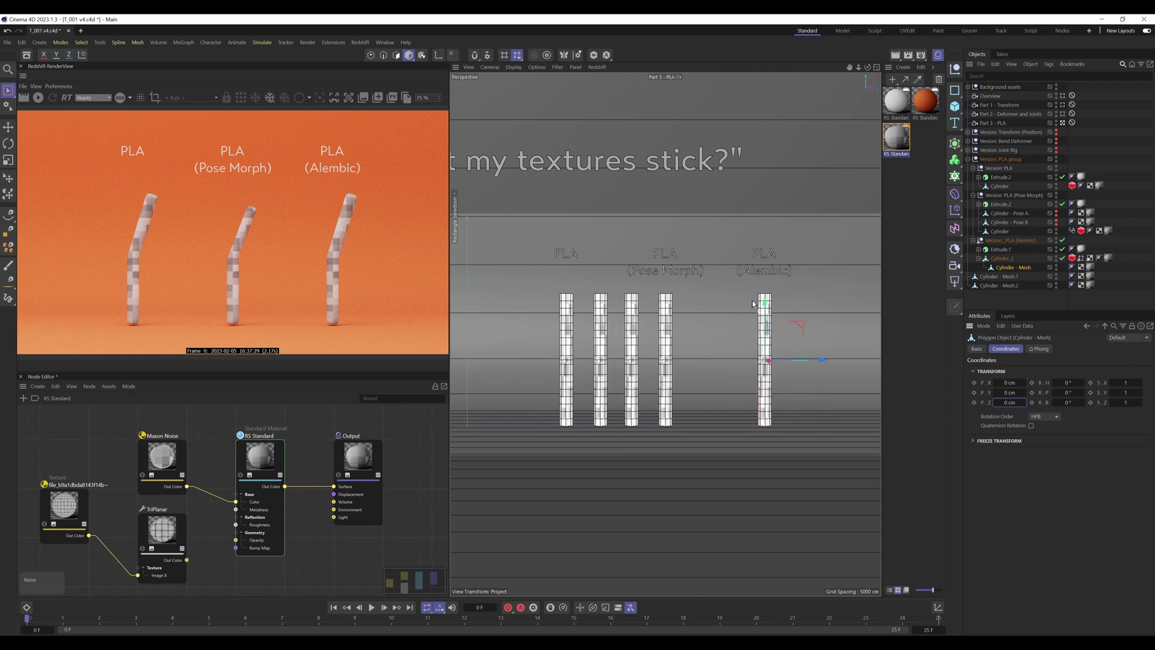
Move Mesh.1 into the Pose Morph version and Mesh.2 into Version: PLA, each at Z 0.
{"action": "left_click_drag", "start_coordinate": [999, 277], "coordinate": [1003, 232]}
{"action": "double_click", "coordinate": [1023, 402]}
{"action": "type", "text": "0"}
{"action": "key", "text": "Return"}
{"action": "left_click", "coordinate": [1013, 286]}
{"action": "left_click_drag", "start_coordinate": [1011, 288], "coordinate": [999, 187]}
{"action": "double_click", "coordinate": [1023, 402]}
{"action": "type", "text": "0"}
{"action": "key", "text": "Return"}
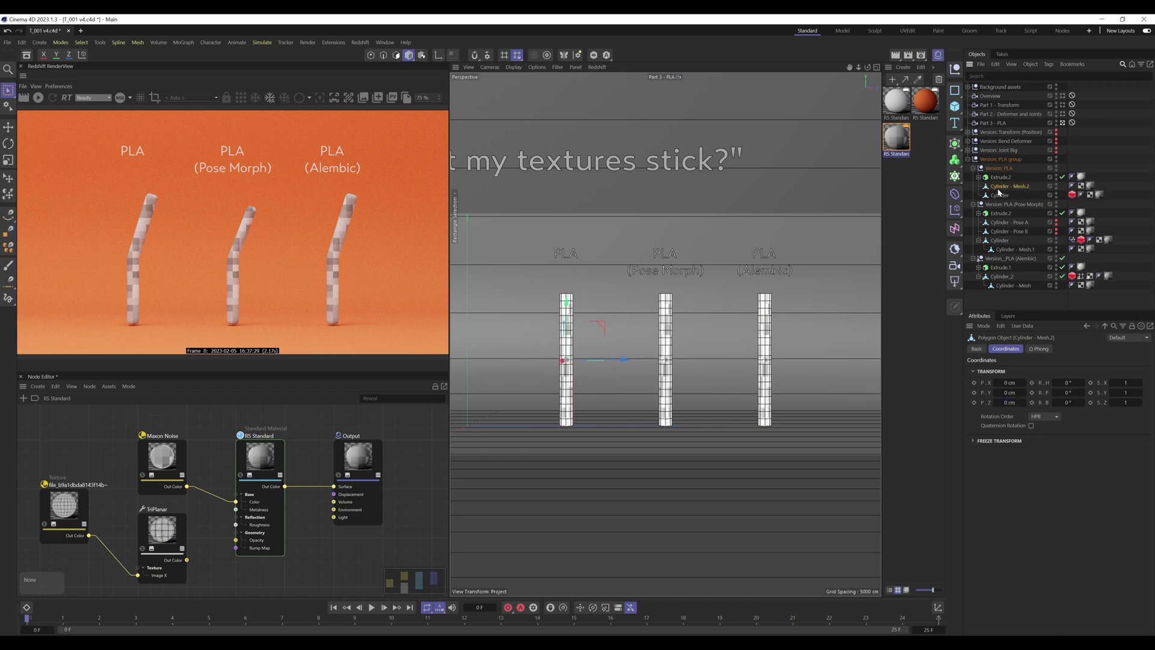
Compare the original cylinders with their mesh copies and scrub to frame 11.
{"action": "left_click", "coordinate": [998, 187]}
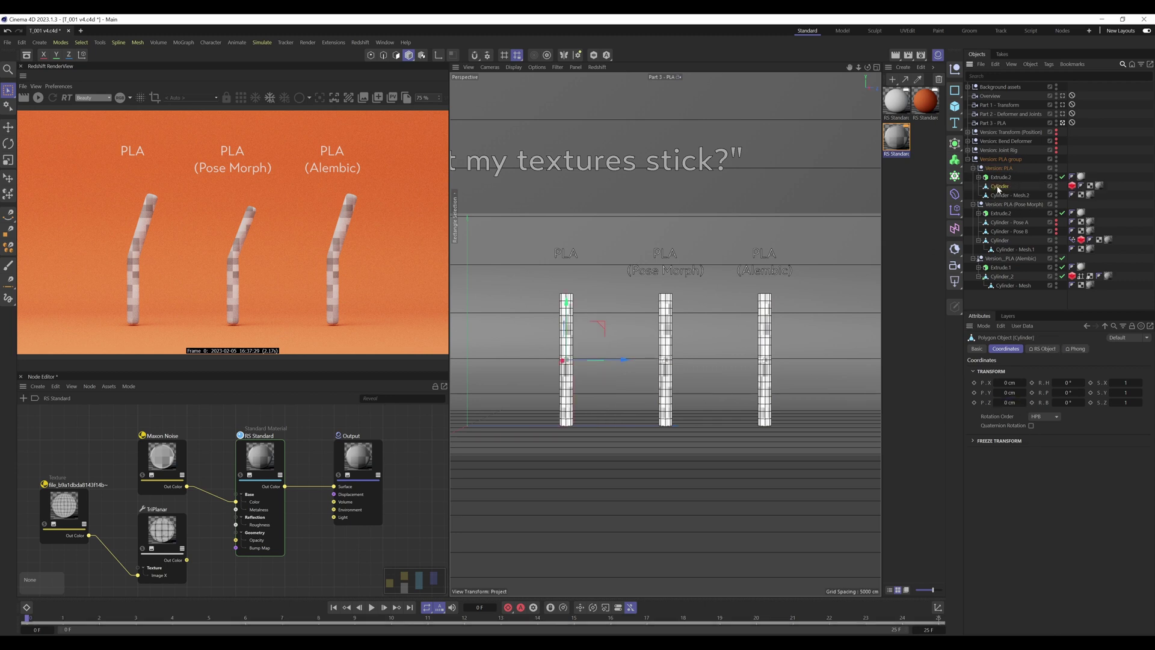
{"action": "left_click", "coordinate": [1000, 240]}
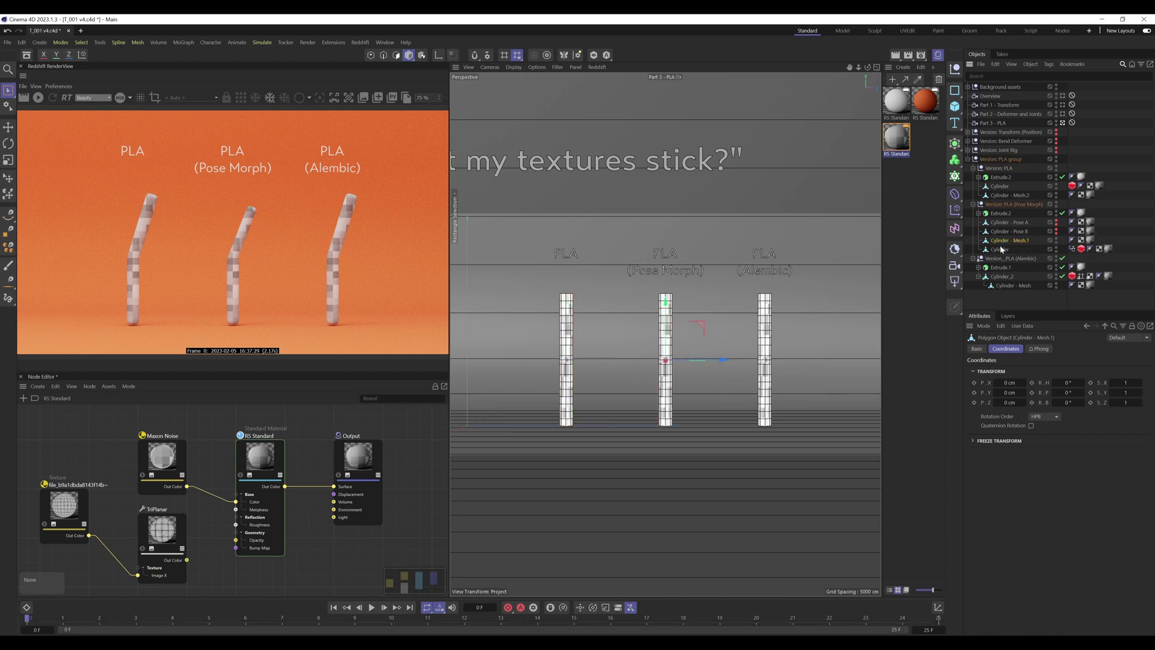
{"action": "left_click", "coordinate": [1001, 276]}
{"action": "left_click", "coordinate": [1003, 286]}
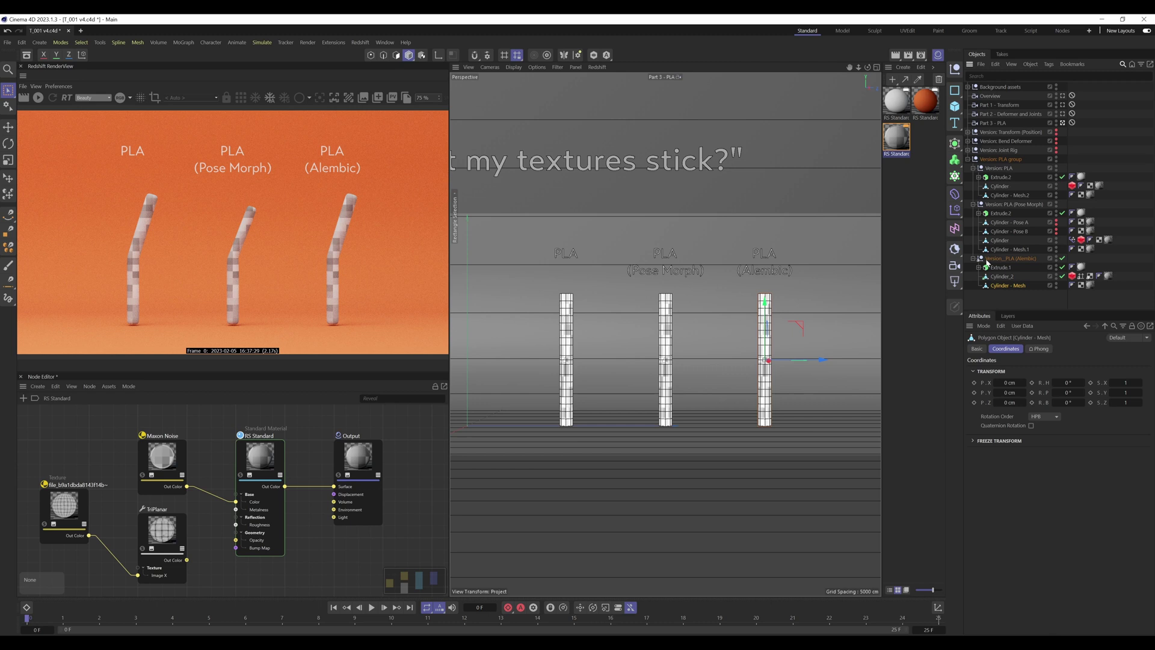
{"action": "left_click_drag", "start_coordinate": [71, 622], "coordinate": [428, 621]}
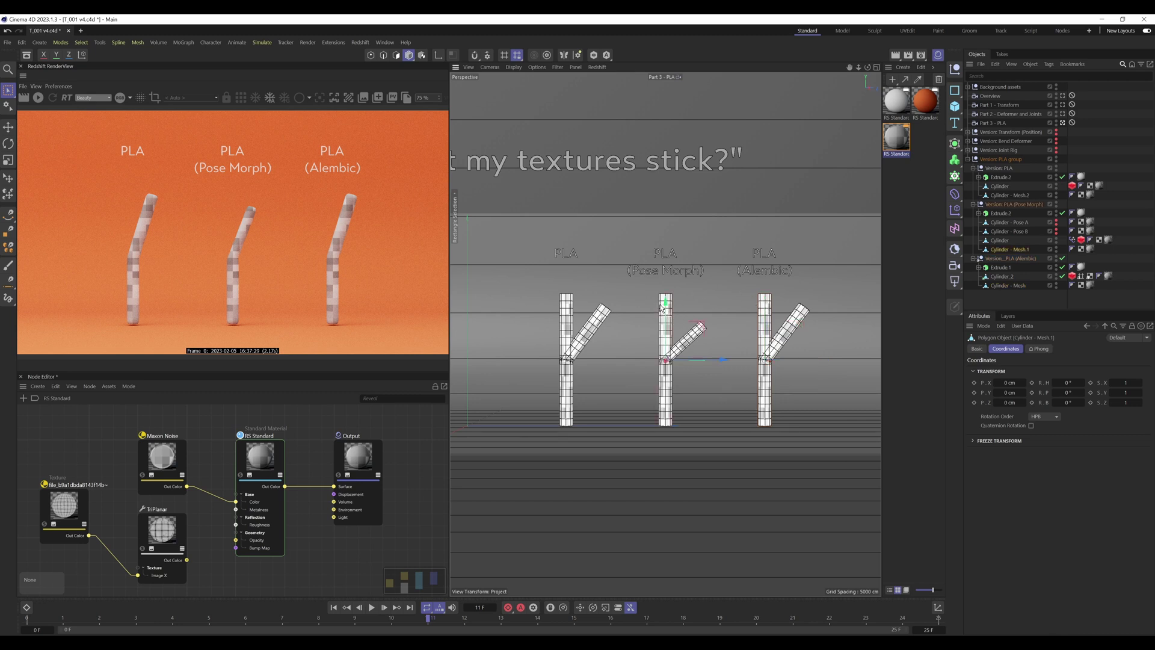
Select the three Cylinder - Mesh copies and add a Mesh deformer to each.
{"action": "left_click", "coordinate": [565, 310]}
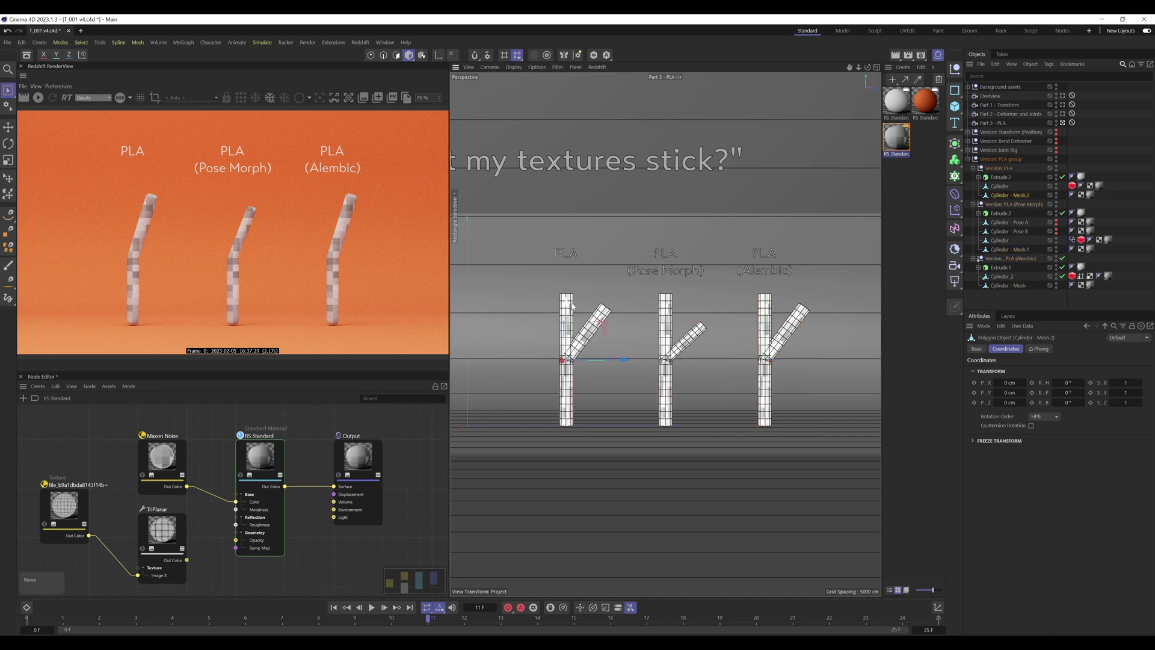
{"action": "left_click", "coordinate": [765, 309]}
{"action": "left_click", "coordinate": [988, 299]}
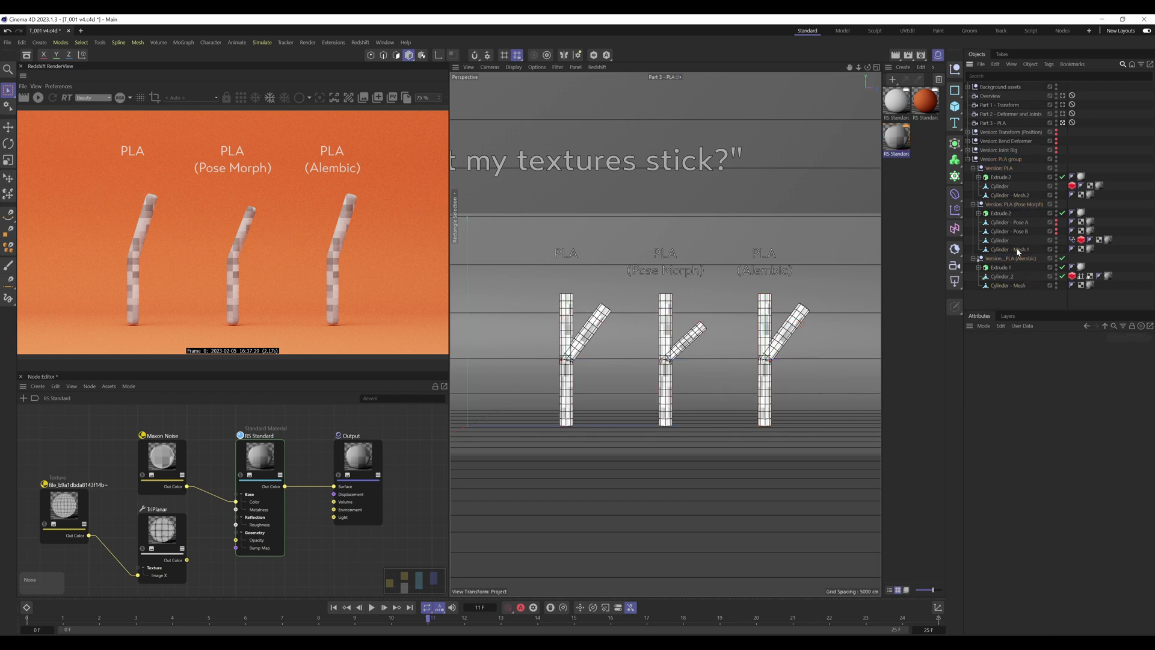
{"action": "left_click", "coordinate": [1017, 251]}
{"action": "left_click", "coordinate": [1008, 285], "text": "ctrl"}
{"action": "left_click", "coordinate": [1021, 196], "text": "ctrl"}
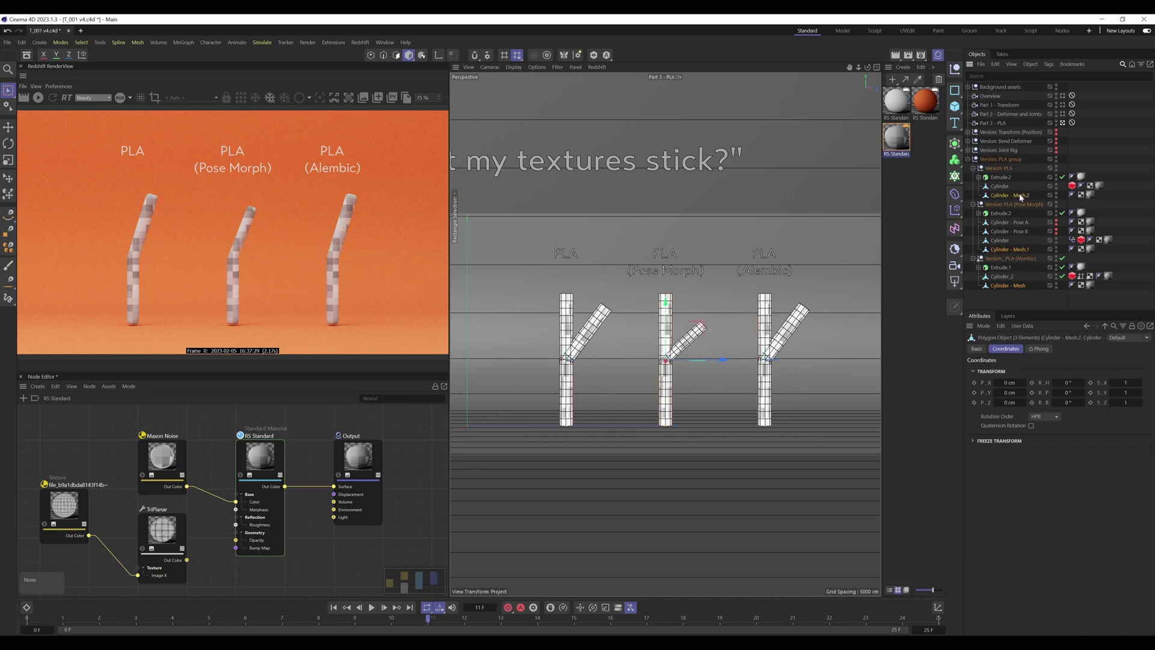
{"action": "left_click", "coordinate": [956, 196]}
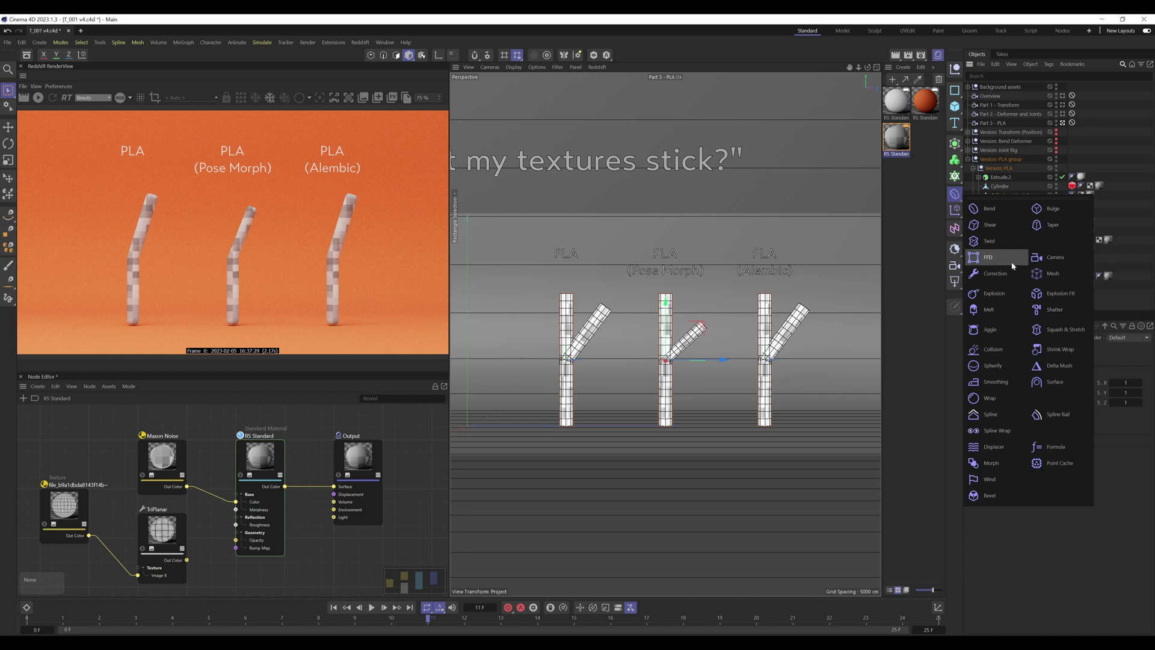
{"action": "left_click", "coordinate": [1052, 273]}
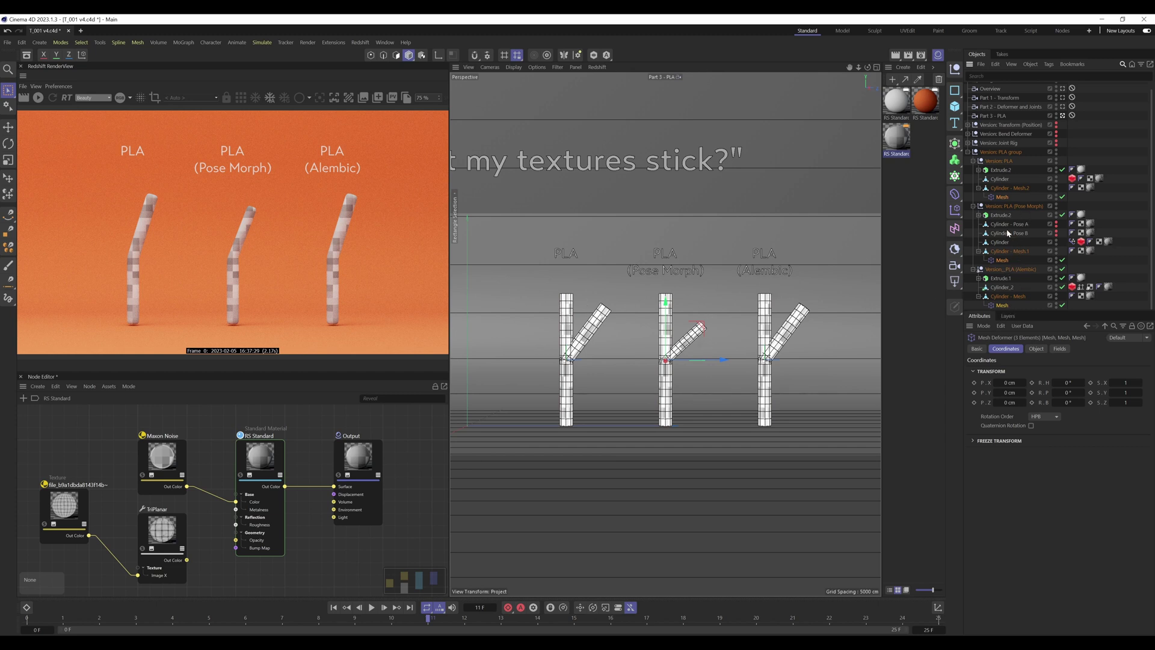
Set the first Mesh deformer to 100% accuracy, Surface (Area), Cylinder cage, initialized at frame 0.
{"action": "left_click", "coordinate": [1026, 196]}
{"action": "left_click", "coordinate": [1034, 350]}
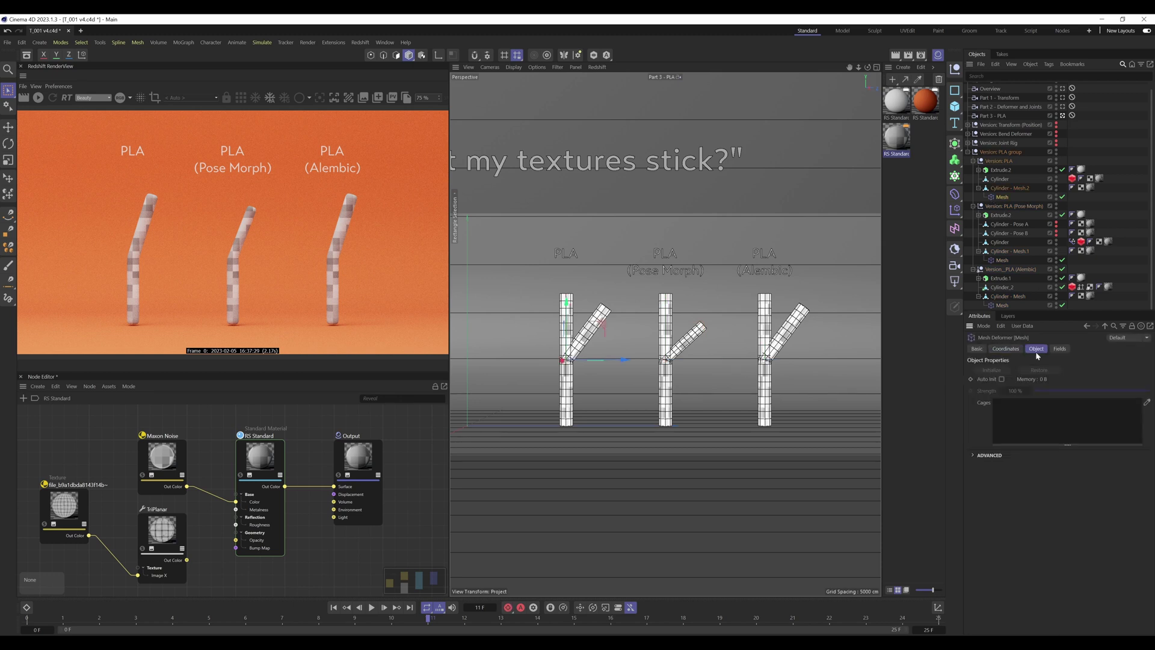
{"action": "left_click", "coordinate": [988, 455]}
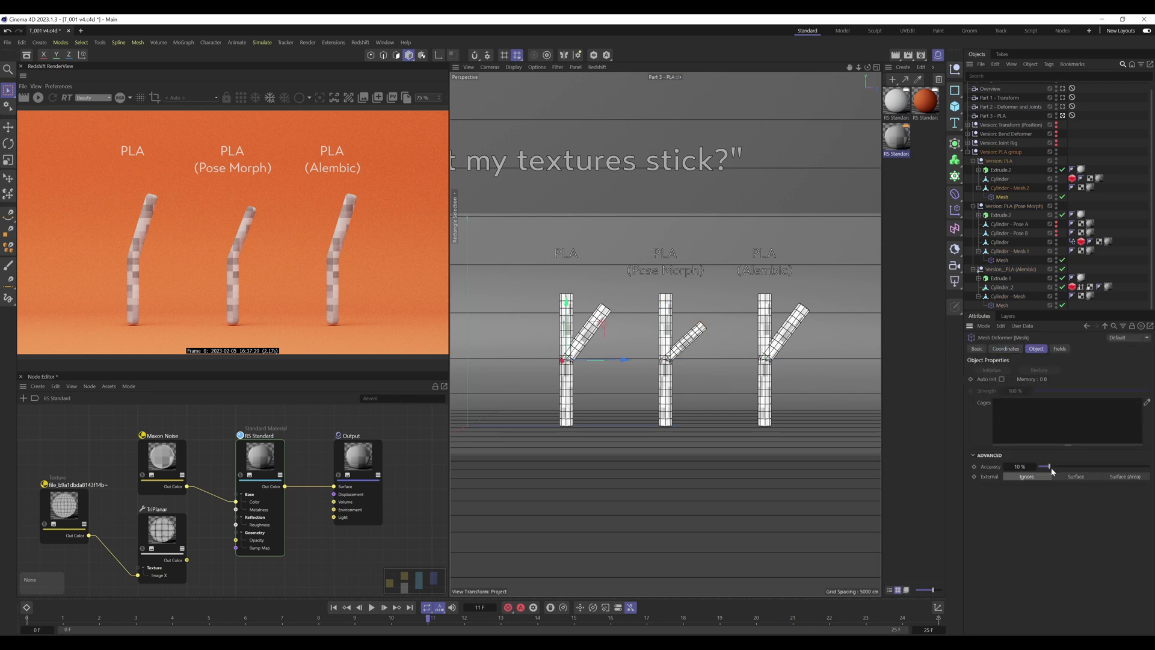
{"action": "left_click_drag", "start_coordinate": [1050, 466], "coordinate": [1150, 467]}
{"action": "left_click", "coordinate": [1119, 477]}
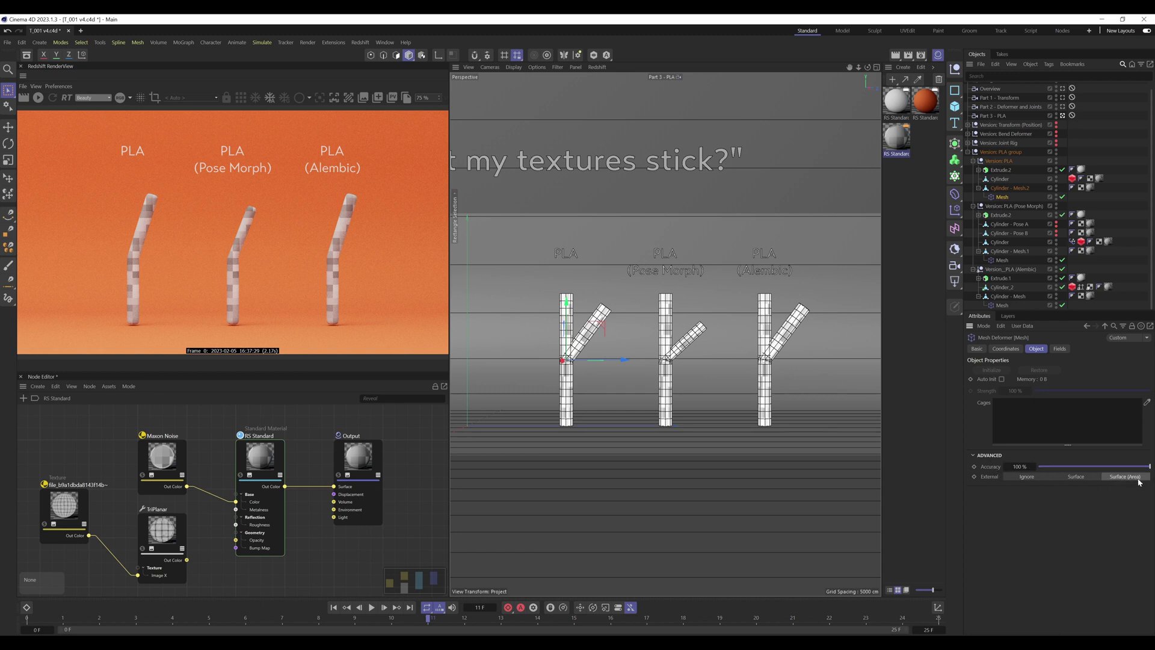
{"action": "left_click_drag", "start_coordinate": [1000, 179], "coordinate": [1031, 417]}
{"action": "left_click", "coordinate": [993, 371]}
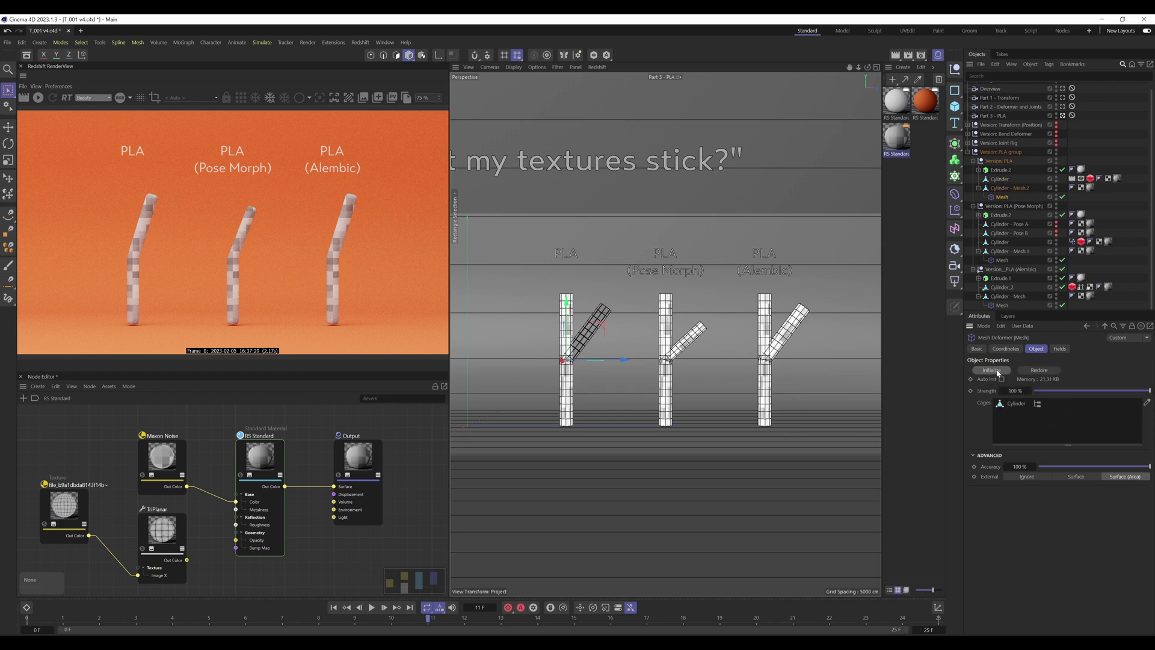
{"action": "left_click", "coordinate": [1039, 370]}
{"action": "left_click", "coordinate": [229, 618]}
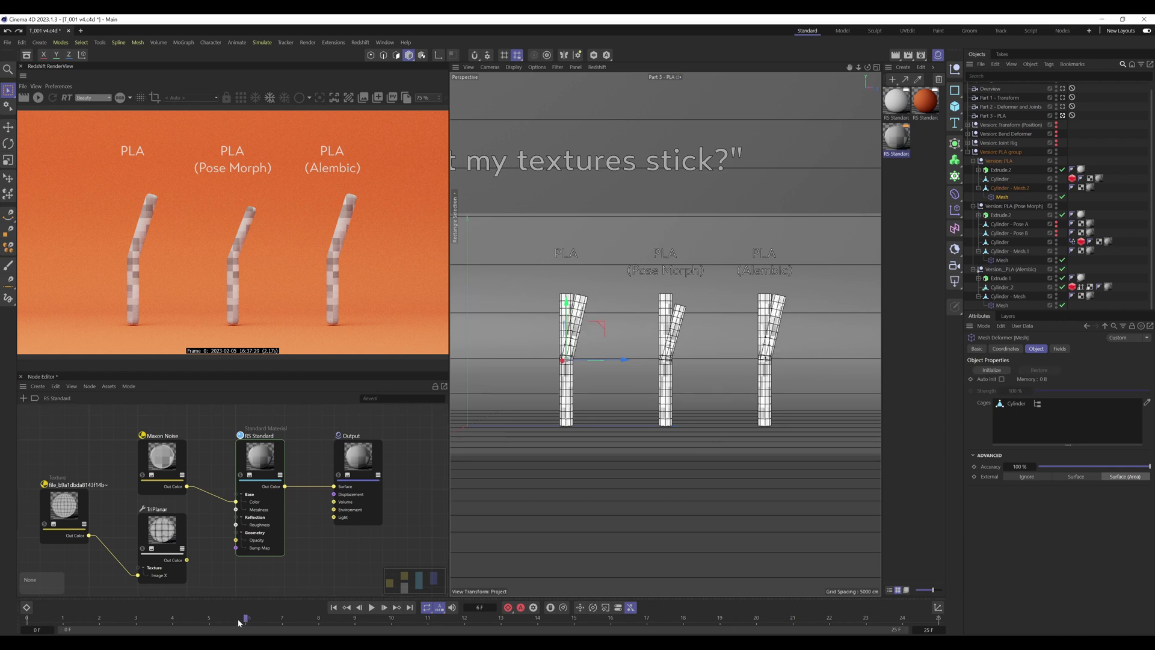
{"action": "left_click_drag", "start_coordinate": [229, 619], "coordinate": [26, 618]}
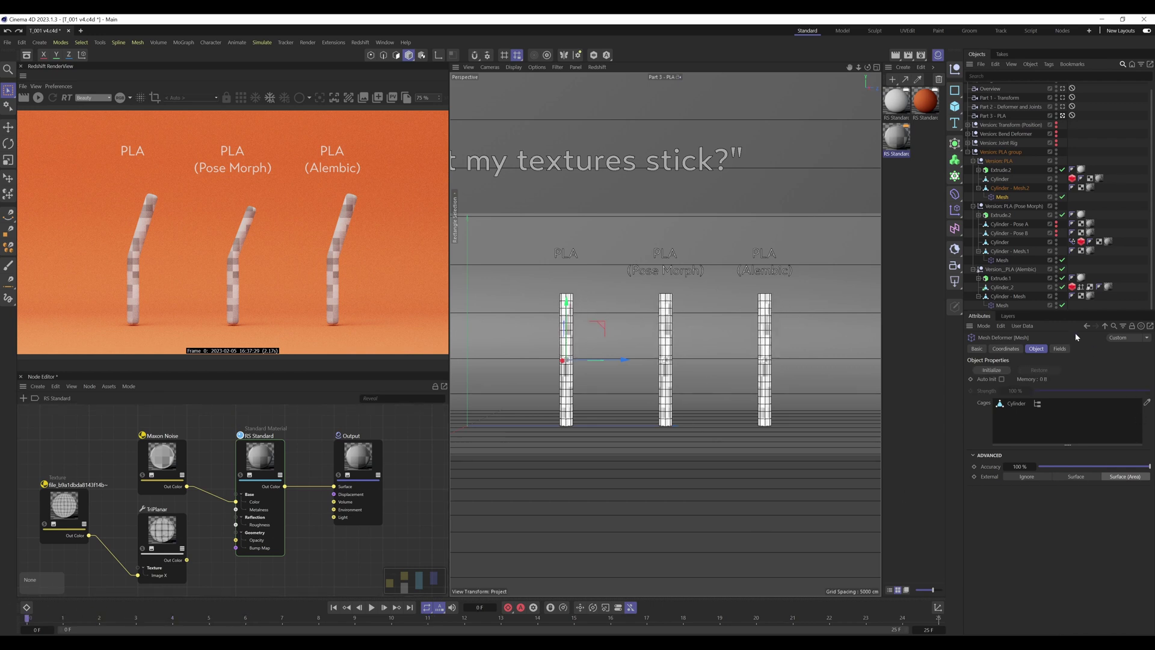
{"action": "left_click", "coordinate": [991, 371]}
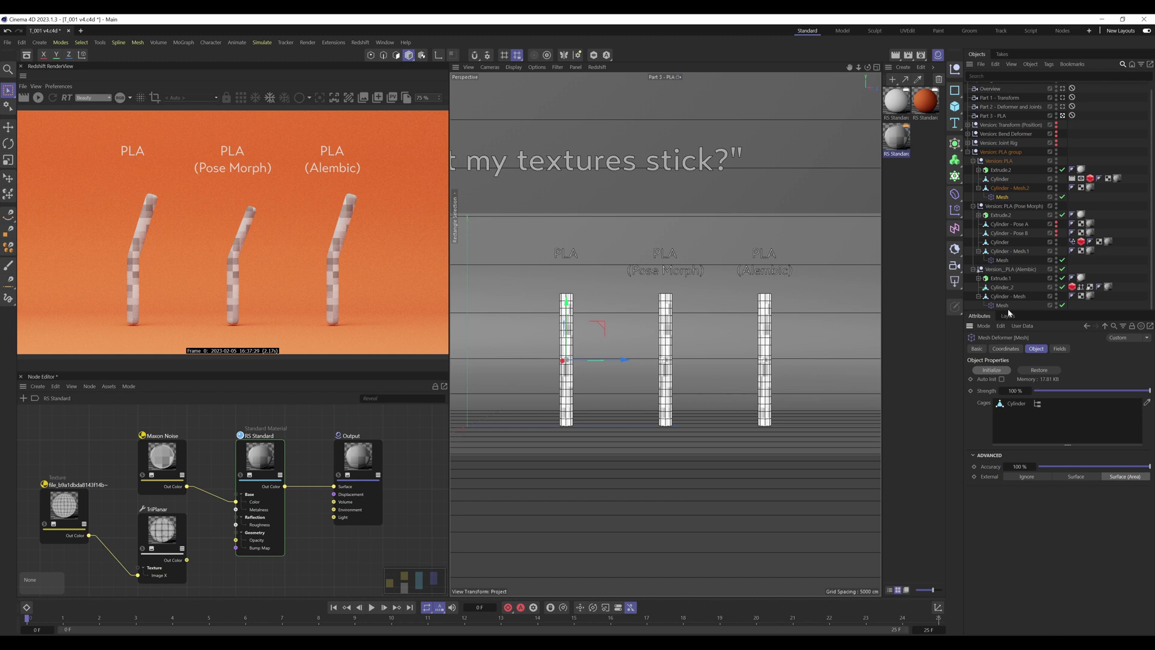
Bind the Pose Morph deformer to its Cylinder and the Alembic one to Cylinder_2 at 100% Surface (Area).
{"action": "left_click", "coordinate": [1000, 260]}
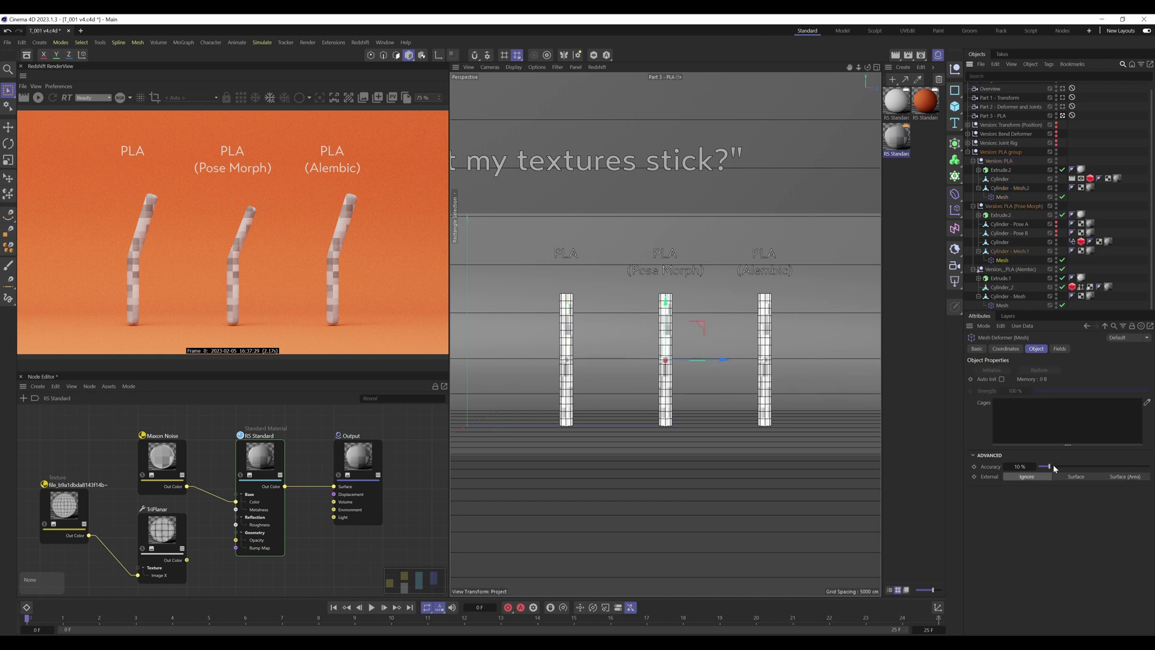
{"action": "left_click_drag", "start_coordinate": [1029, 242], "coordinate": [1059, 424]}
{"action": "left_click", "coordinate": [992, 370]}
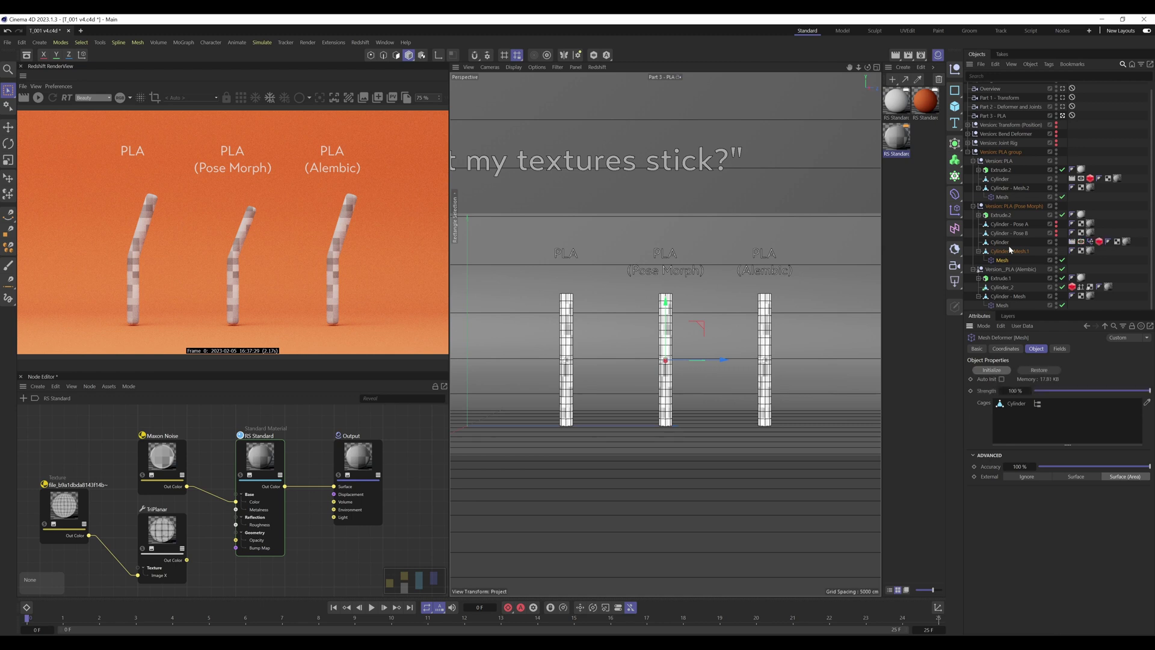
{"action": "left_click", "coordinate": [1013, 304]}
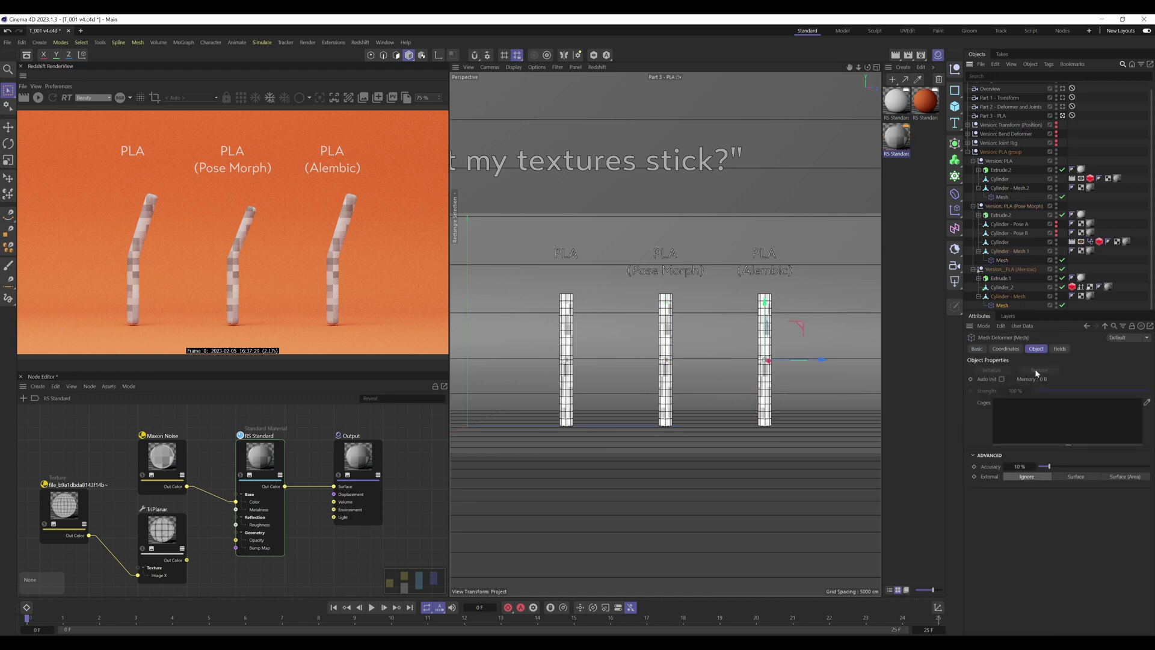
{"action": "left_click_drag", "start_coordinate": [1057, 466], "coordinate": [1150, 467]}
{"action": "left_click", "coordinate": [1139, 476]}
{"action": "left_click_drag", "start_coordinate": [1007, 292], "coordinate": [1029, 406]}
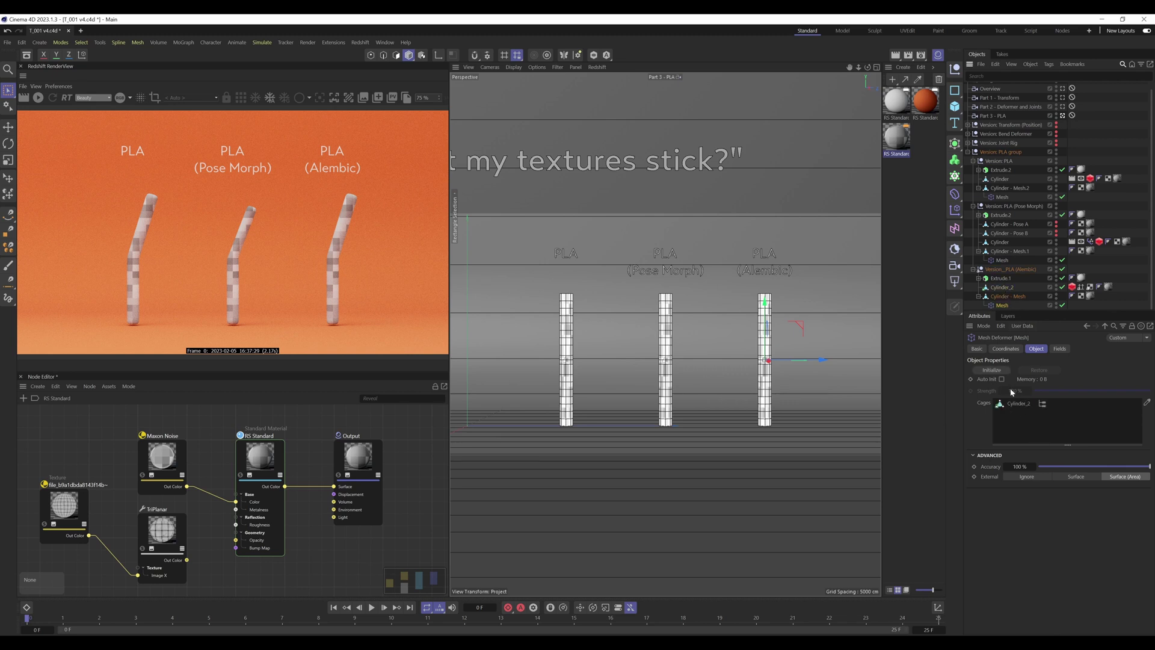
{"action": "left_click", "coordinate": [991, 371]}
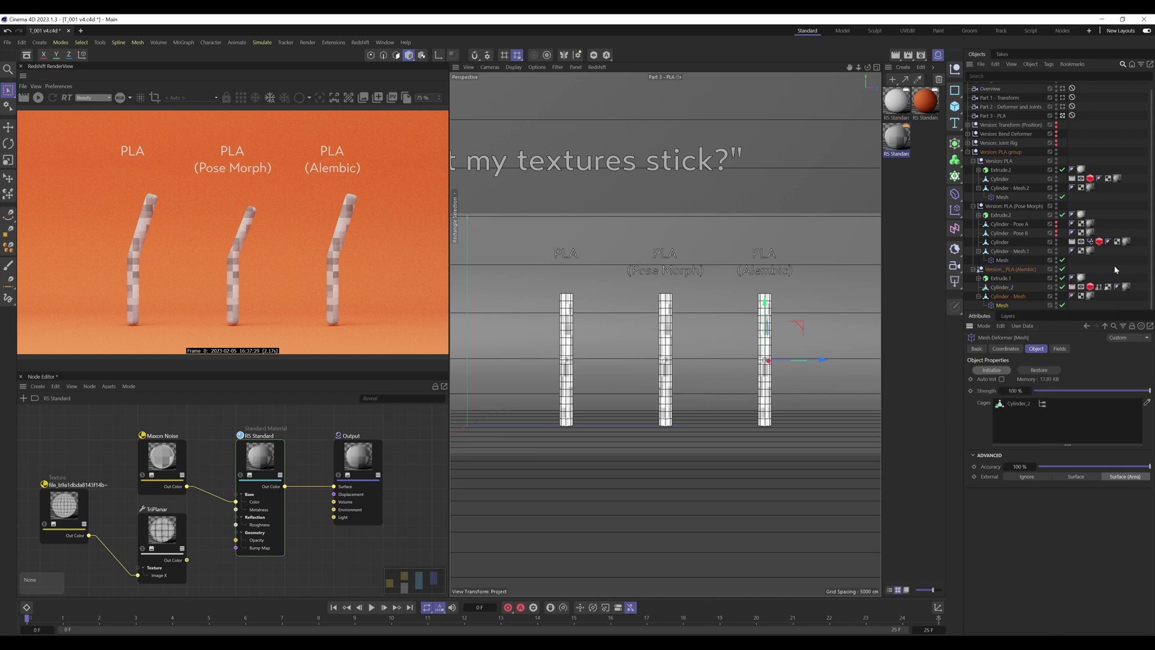
{"action": "left_click", "coordinate": [1116, 270]}
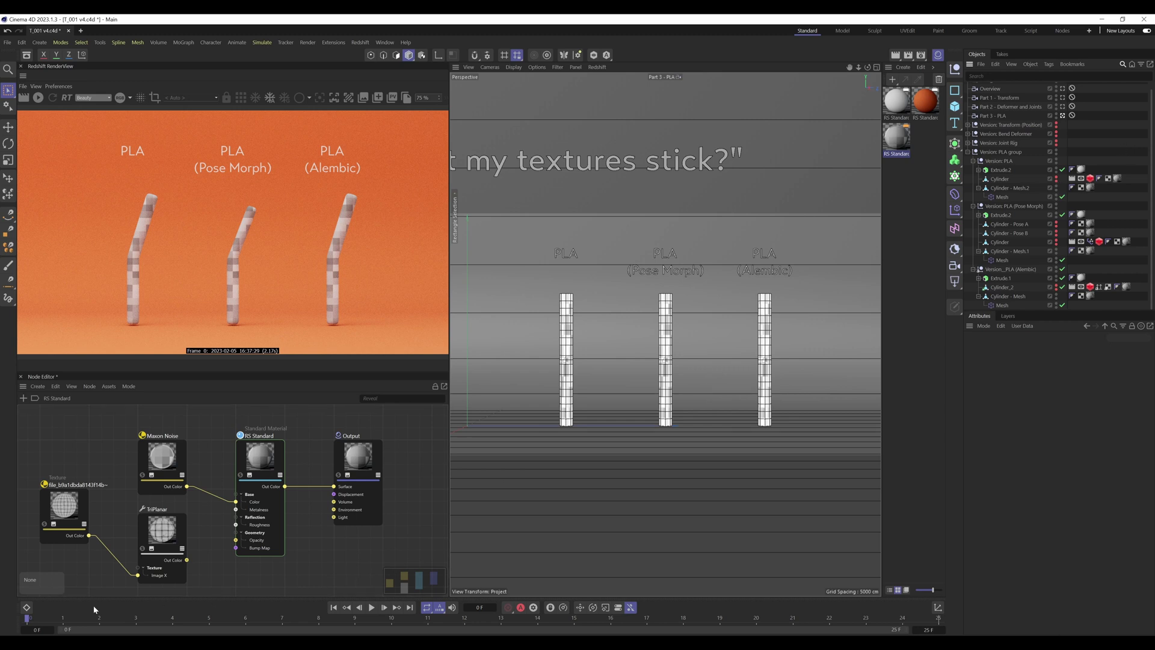
Copy the Cylinder's Redshift Object tag onto Cylinder - Mesh.2 at frame 0.
{"action": "left_click", "coordinate": [99, 620]}
{"action": "left_click_drag", "start_coordinate": [100, 621], "coordinate": [499, 631]}
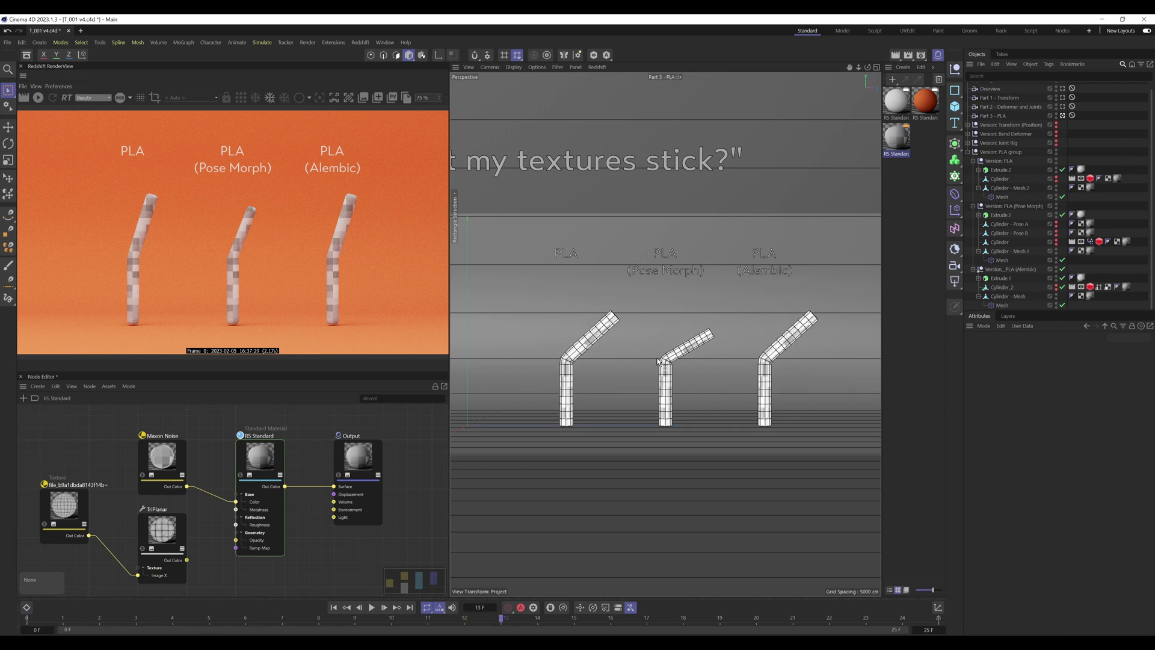
{"action": "key", "text": "shift+f"}
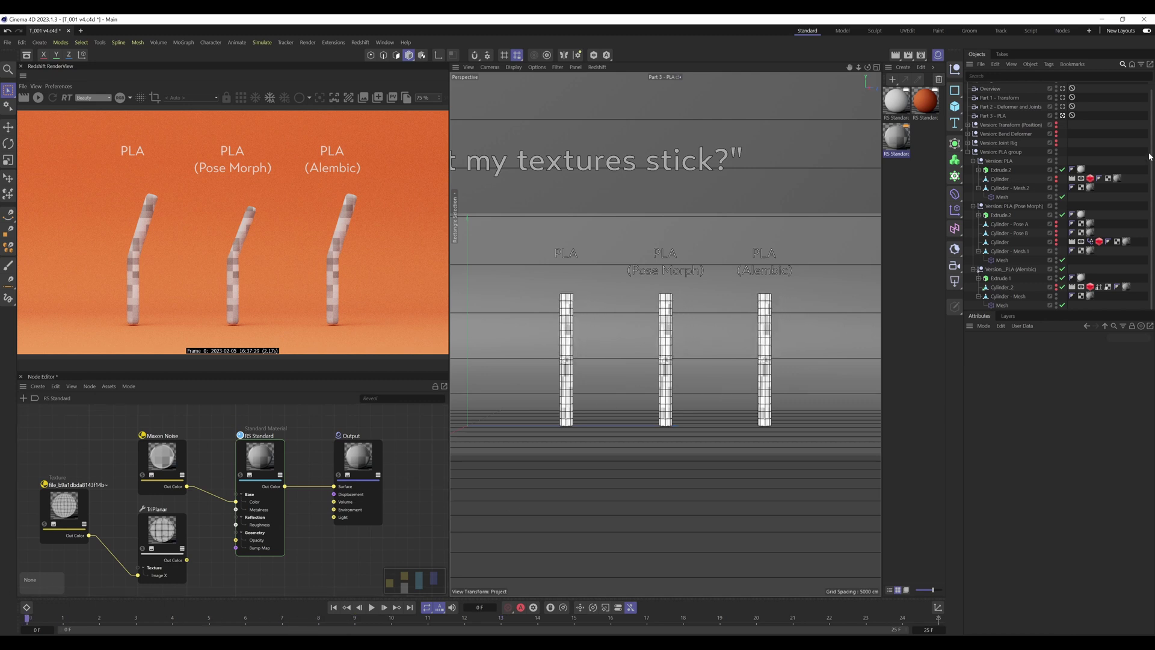
{"action": "left_click", "coordinate": [1090, 178]}
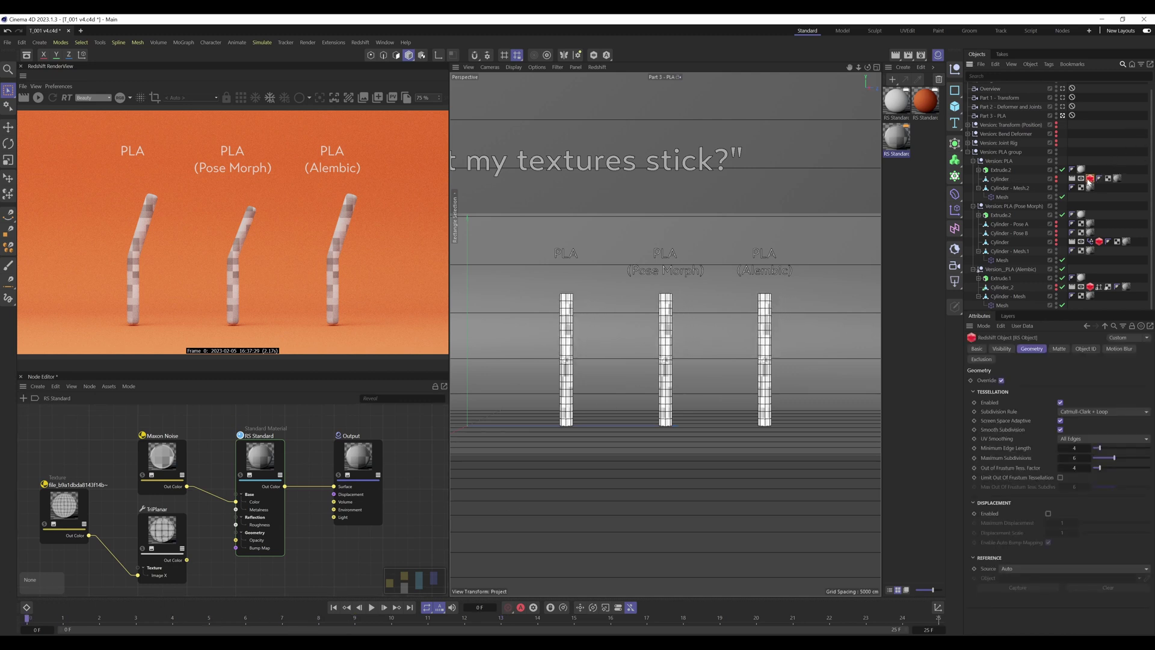
{"action": "left_click_drag", "start_coordinate": [1092, 185], "coordinate": [1105, 297], "text": "ctrl"}
With IPR running, wire TriPlanar Out Color into RS Standard Color and check the bend.
{"action": "left_click", "coordinate": [38, 98]}
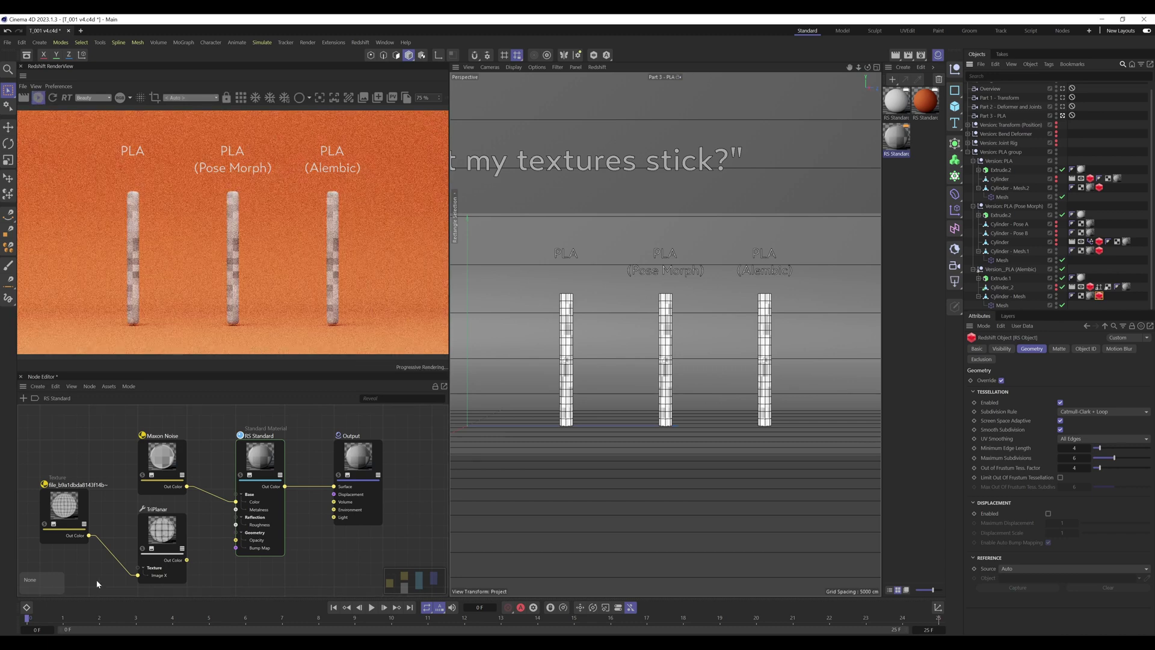
{"action": "left_click_drag", "start_coordinate": [55, 616], "coordinate": [319, 621]}
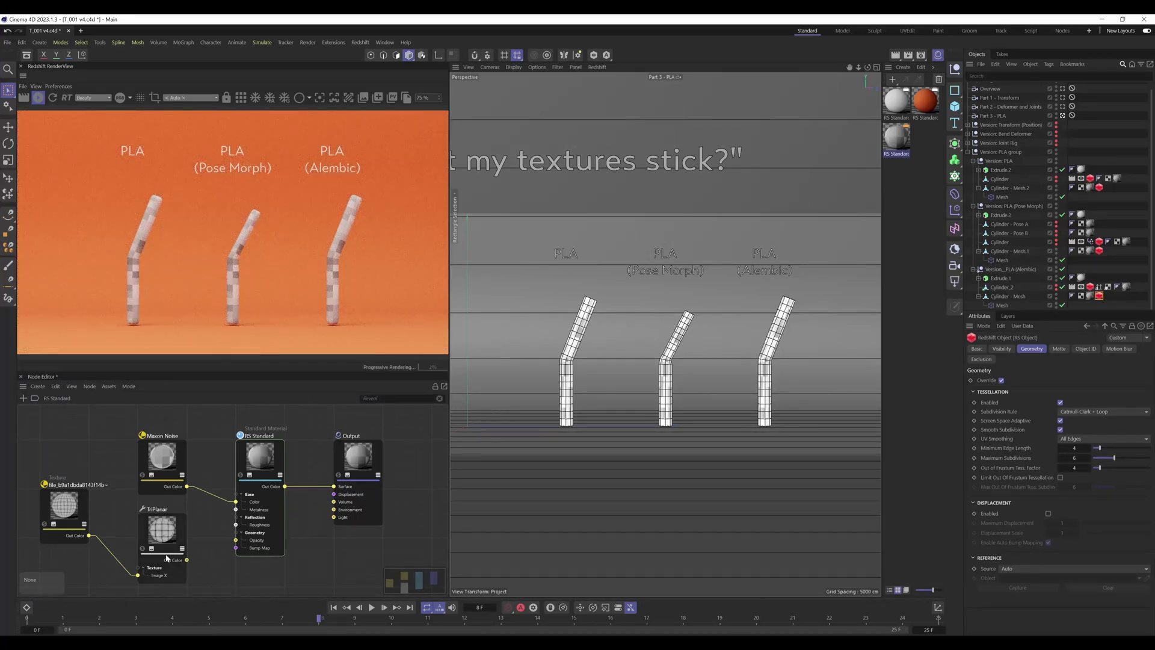
{"action": "left_click_drag", "start_coordinate": [187, 559], "coordinate": [235, 501]}
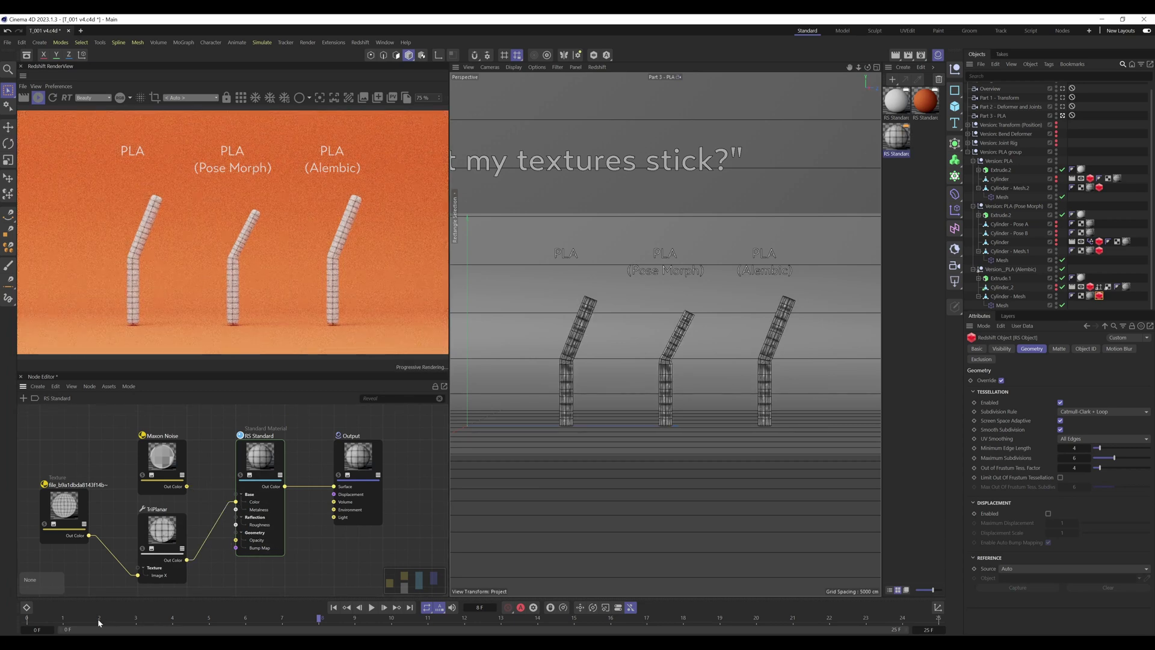
{"action": "left_click_drag", "start_coordinate": [98, 619], "coordinate": [428, 618]}
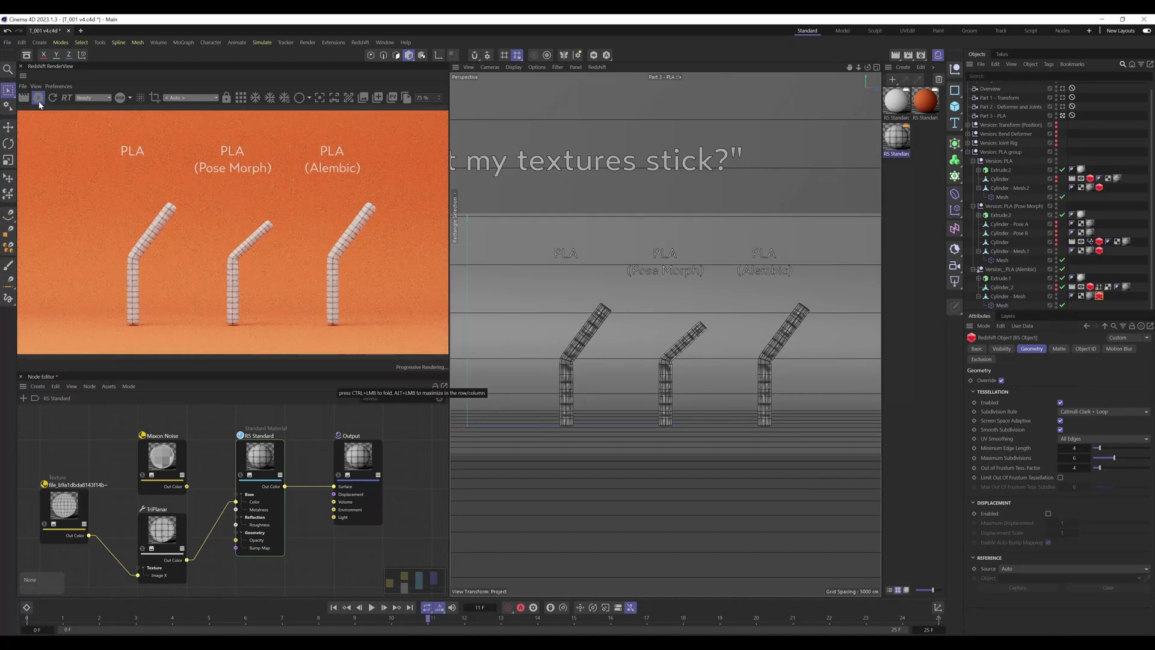
{"action": "left_click", "coordinate": [38, 100]}
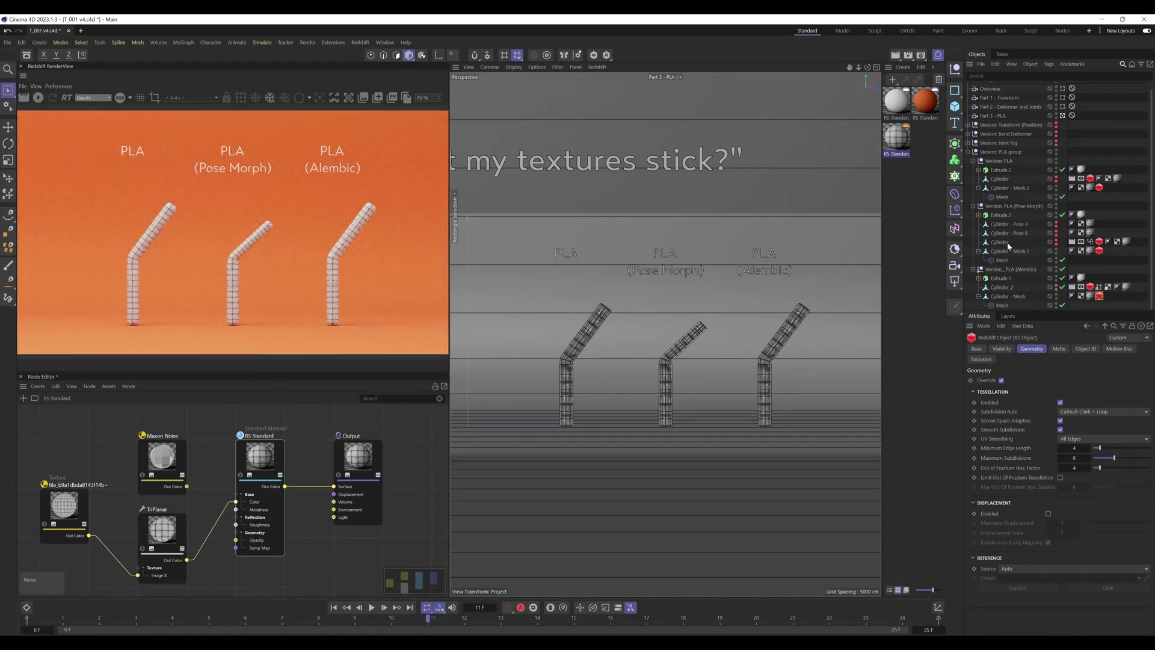
{"action": "left_click", "coordinate": [1002, 305]}
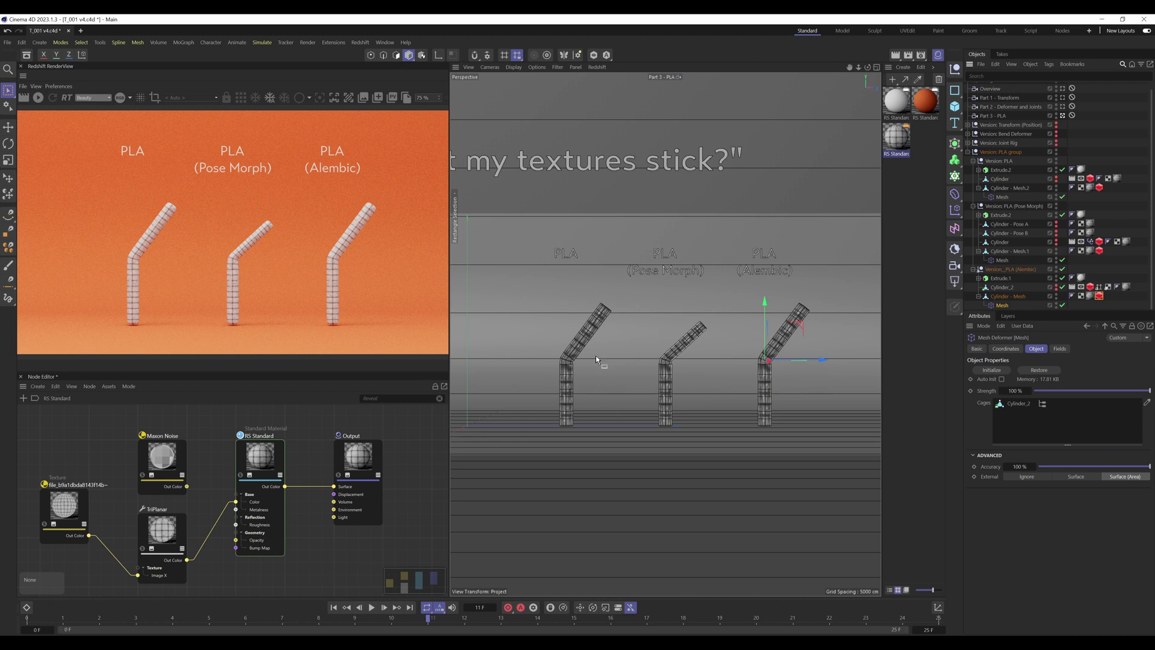
{"action": "left_click", "coordinate": [1007, 295]}
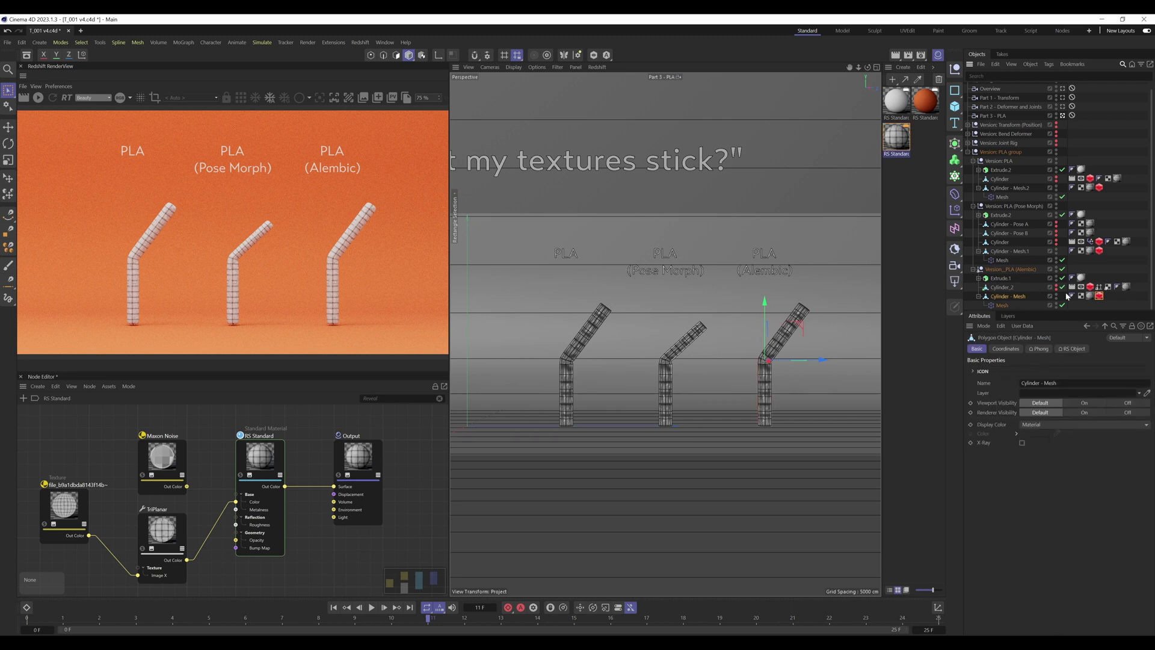
{"action": "left_click", "coordinate": [994, 306]}
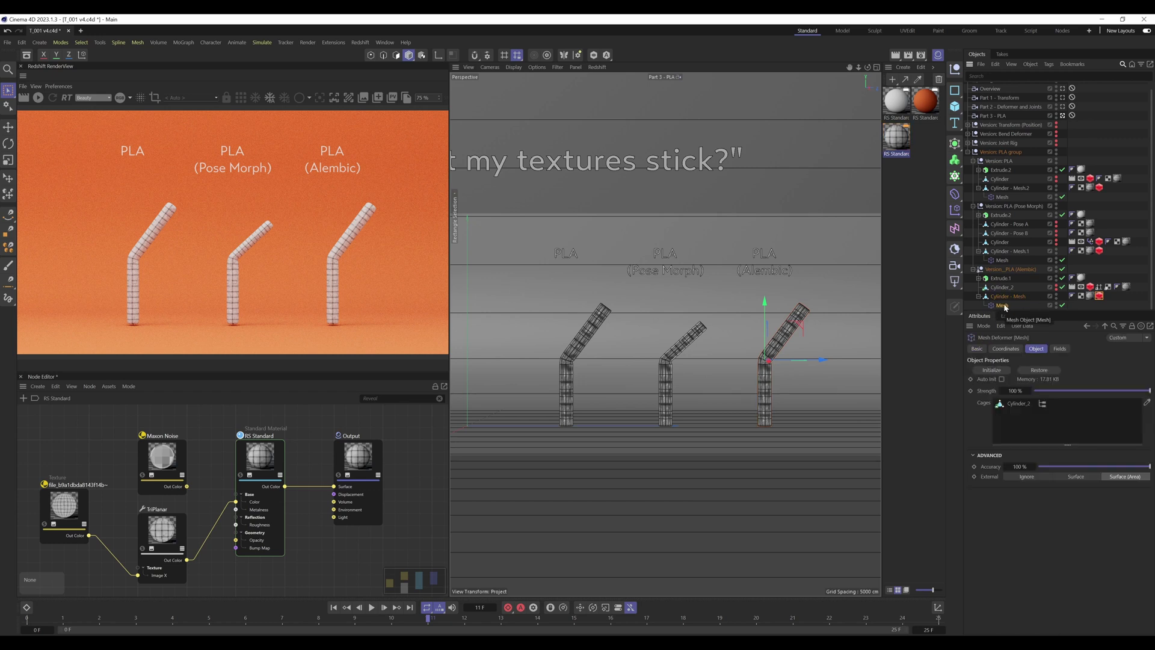
{"action": "left_click", "coordinate": [1076, 304]}
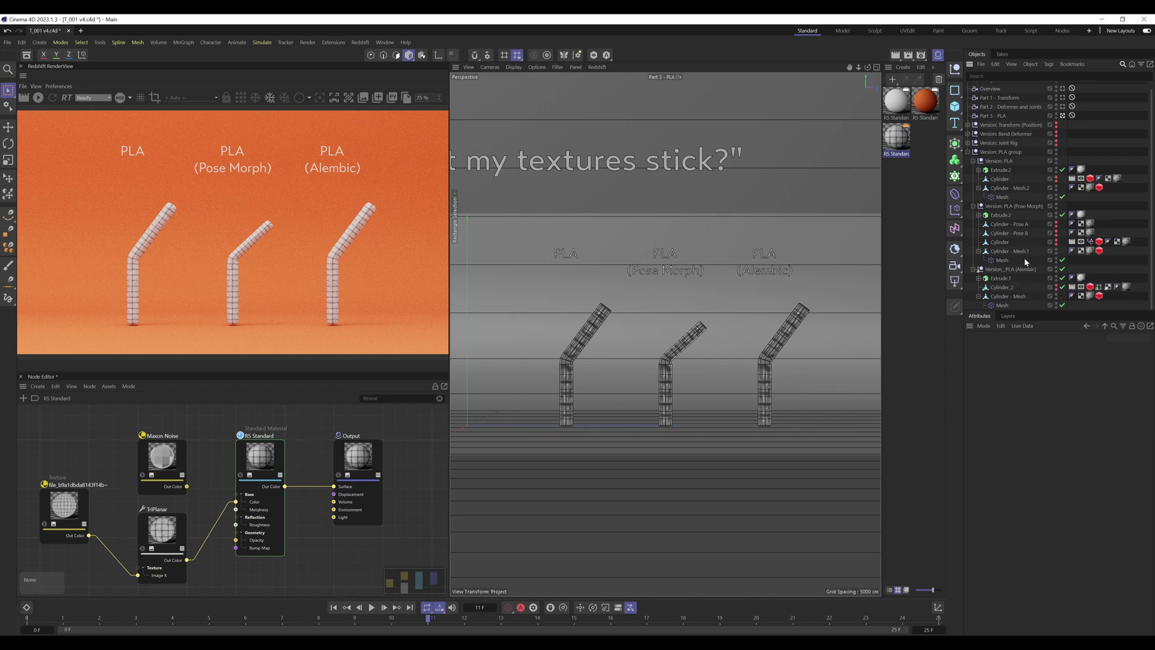
{"action": "left_click", "coordinate": [1003, 262]}
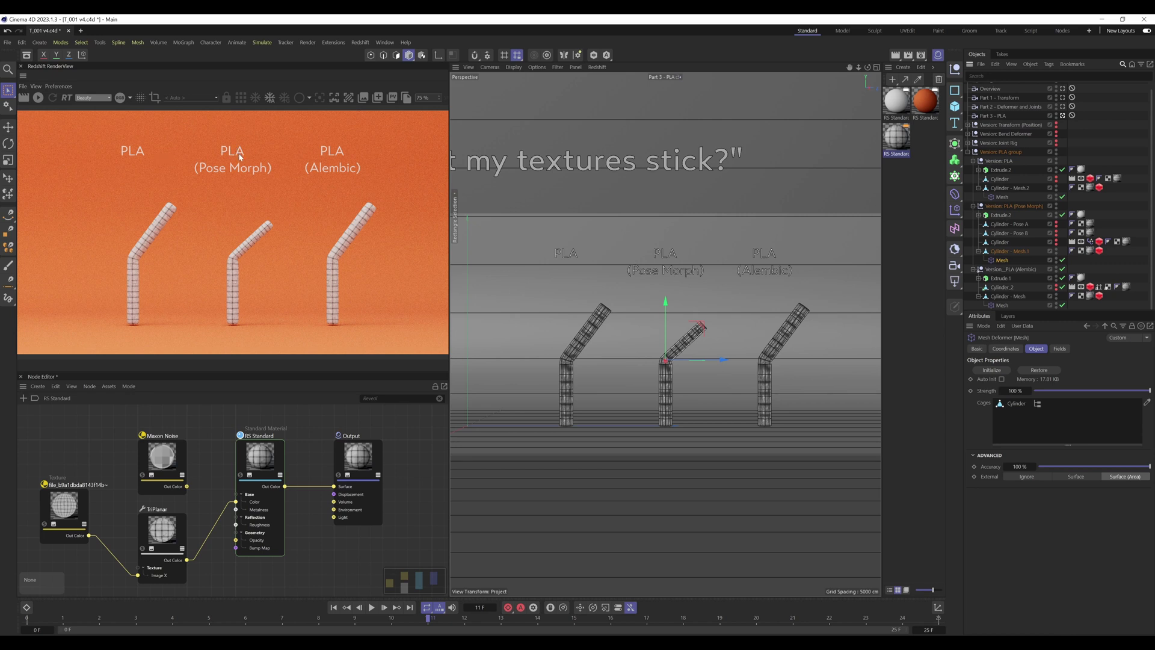
{"action": "left_click_drag", "start_coordinate": [265, 618], "coordinate": [27, 618]}
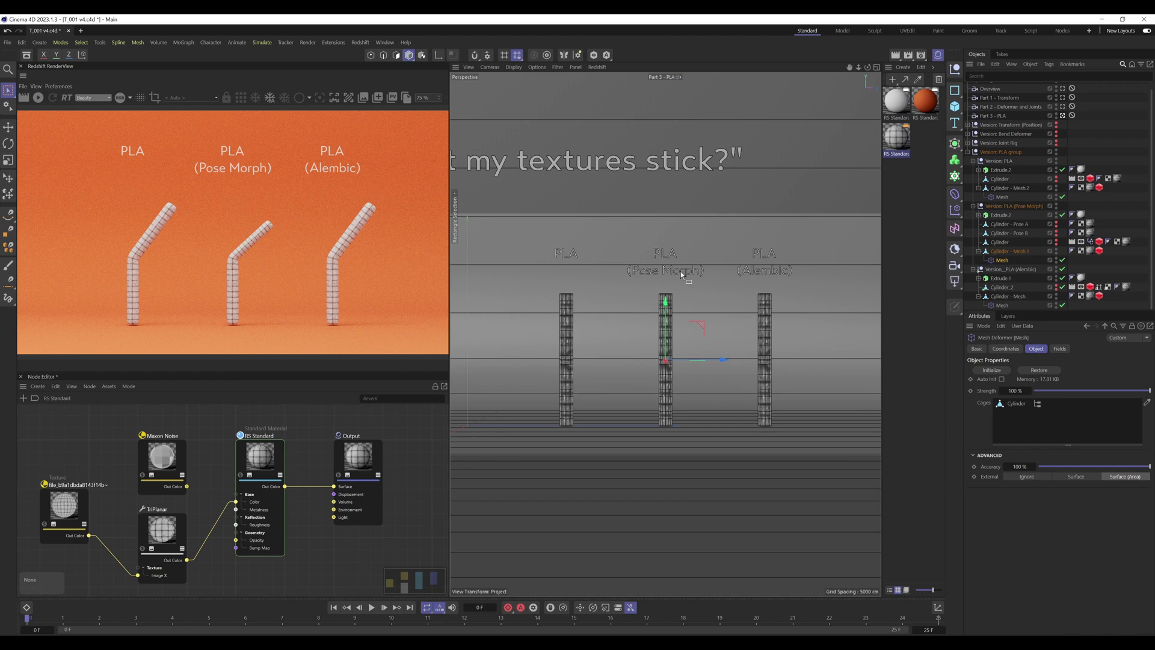
{"action": "left_click", "coordinate": [39, 98]}
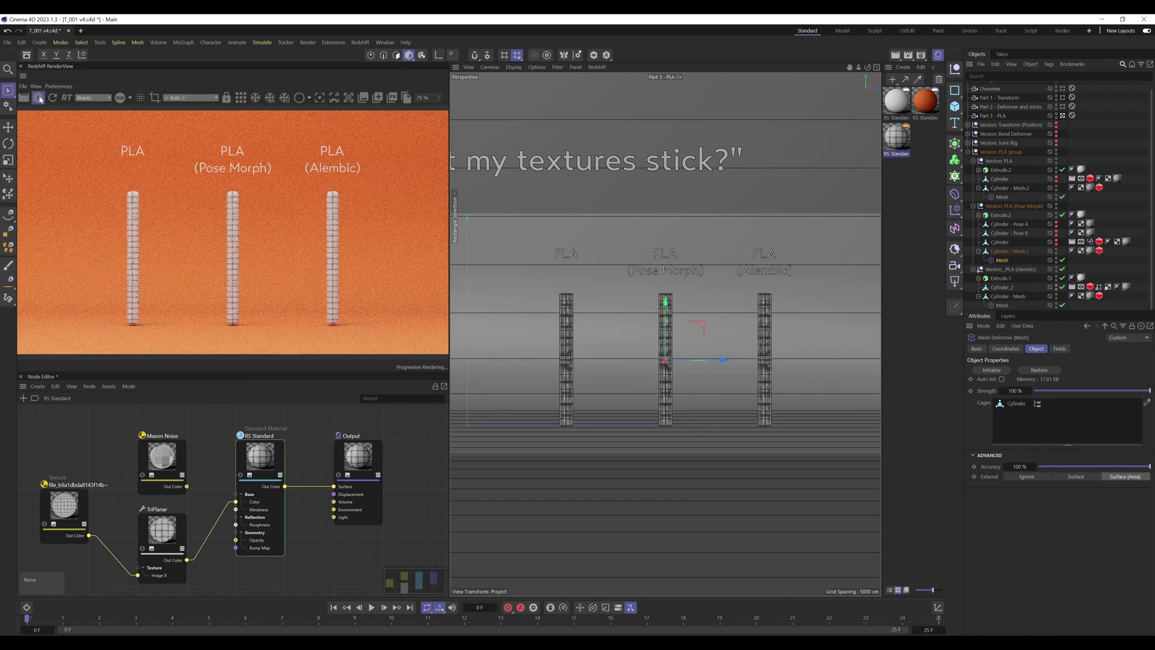
{"action": "left_click_drag", "start_coordinate": [187, 486], "coordinate": [235, 502]}
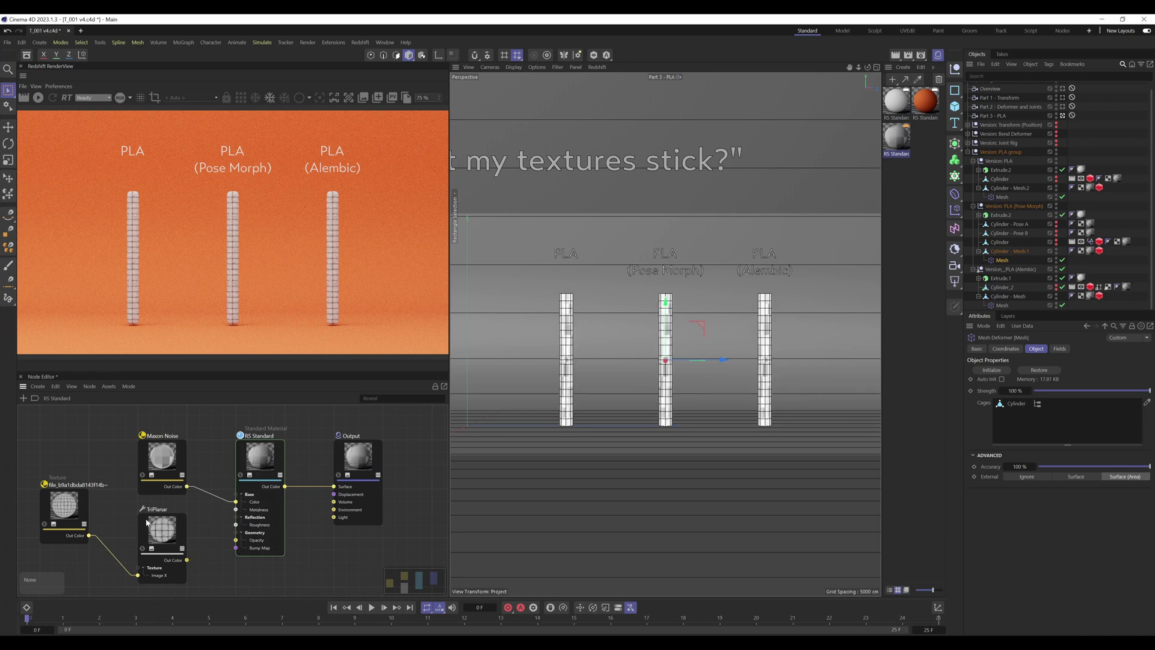
{"action": "left_click", "coordinate": [71, 510]}
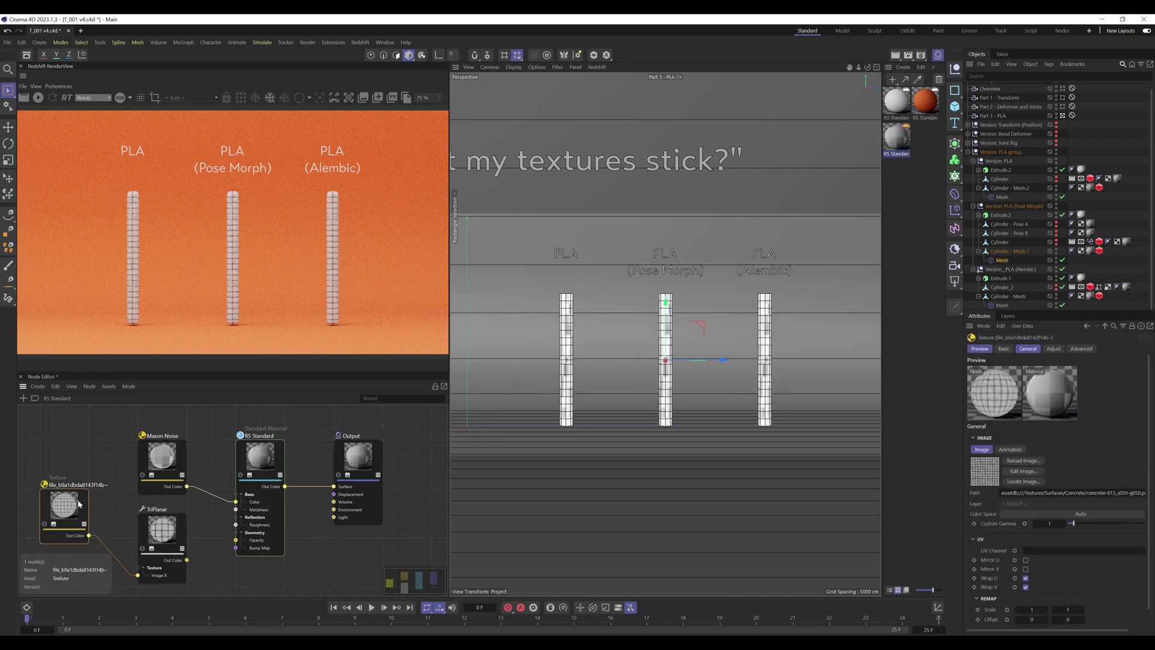
Open Version: Bend Deformer, enable Extrude.3, and render through the Part 2 - Deformer and Joints camera.
{"action": "left_click", "coordinate": [968, 151]}
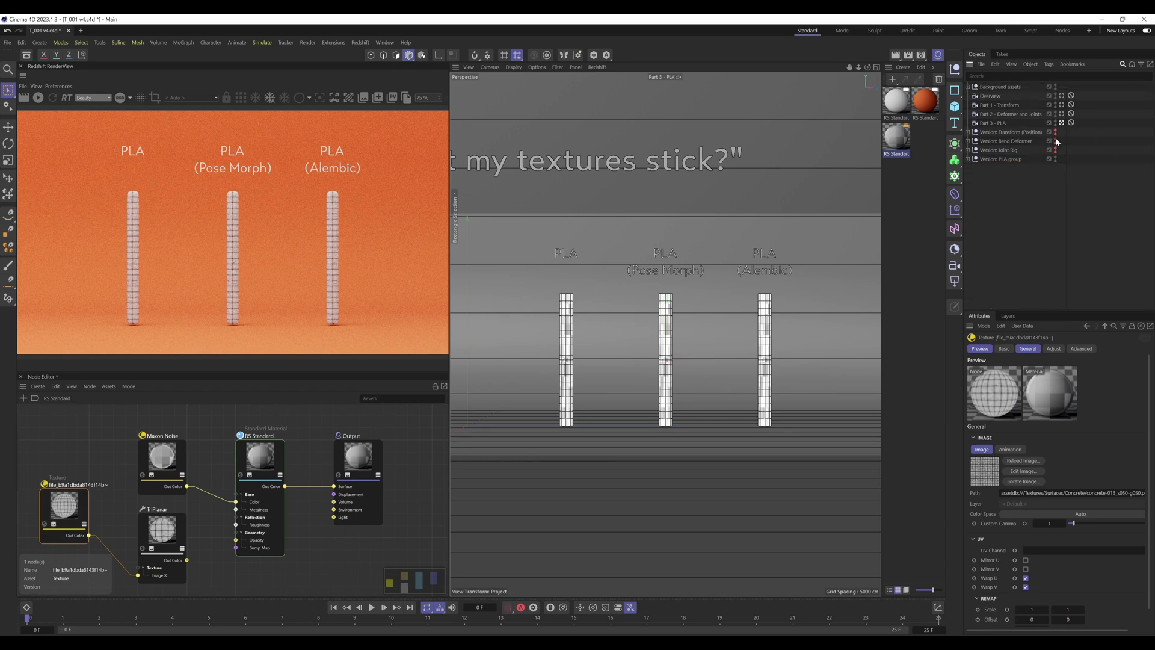
{"action": "left_click", "coordinate": [968, 141]}
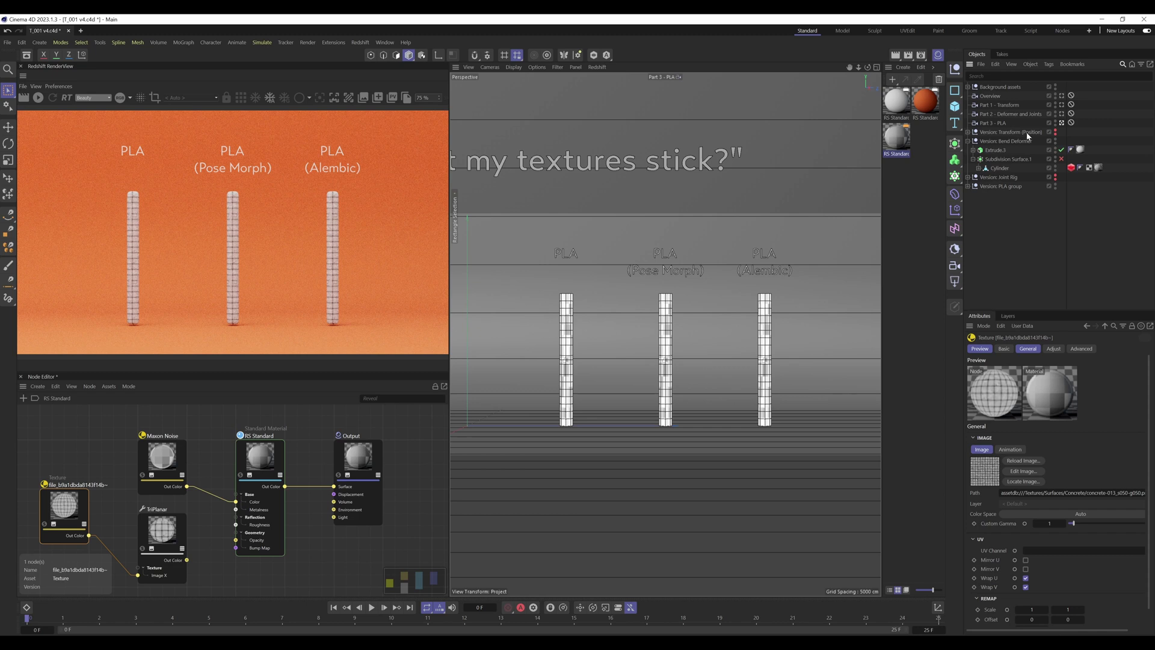
{"action": "left_click", "coordinate": [1061, 150]}
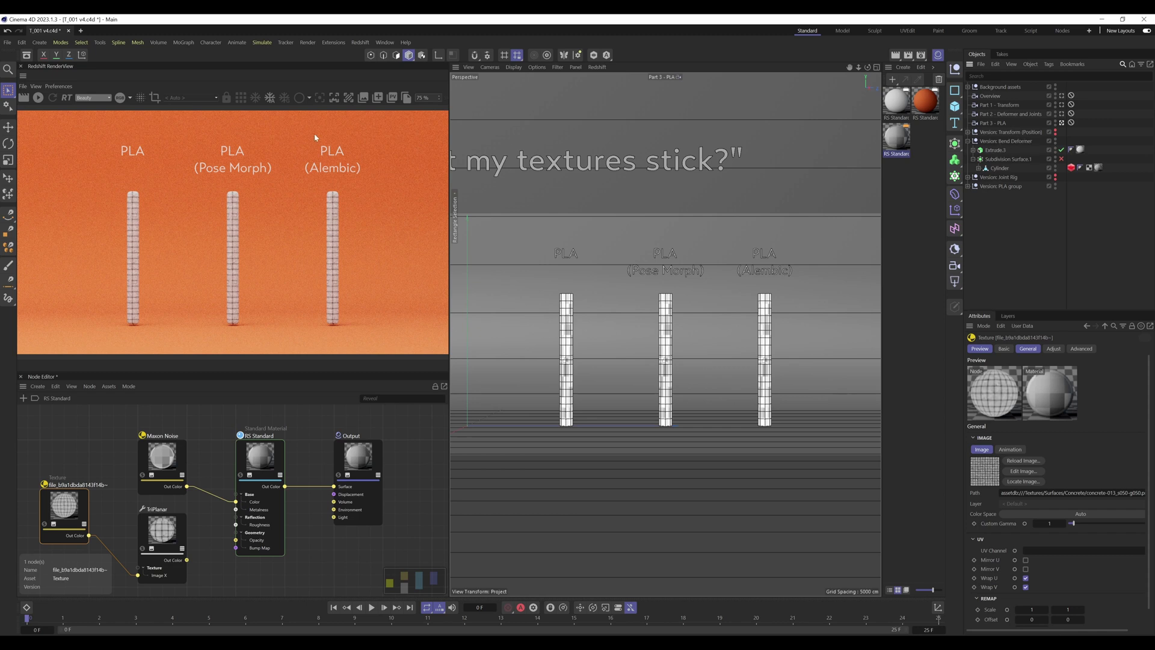
{"action": "left_click", "coordinate": [1062, 114]}
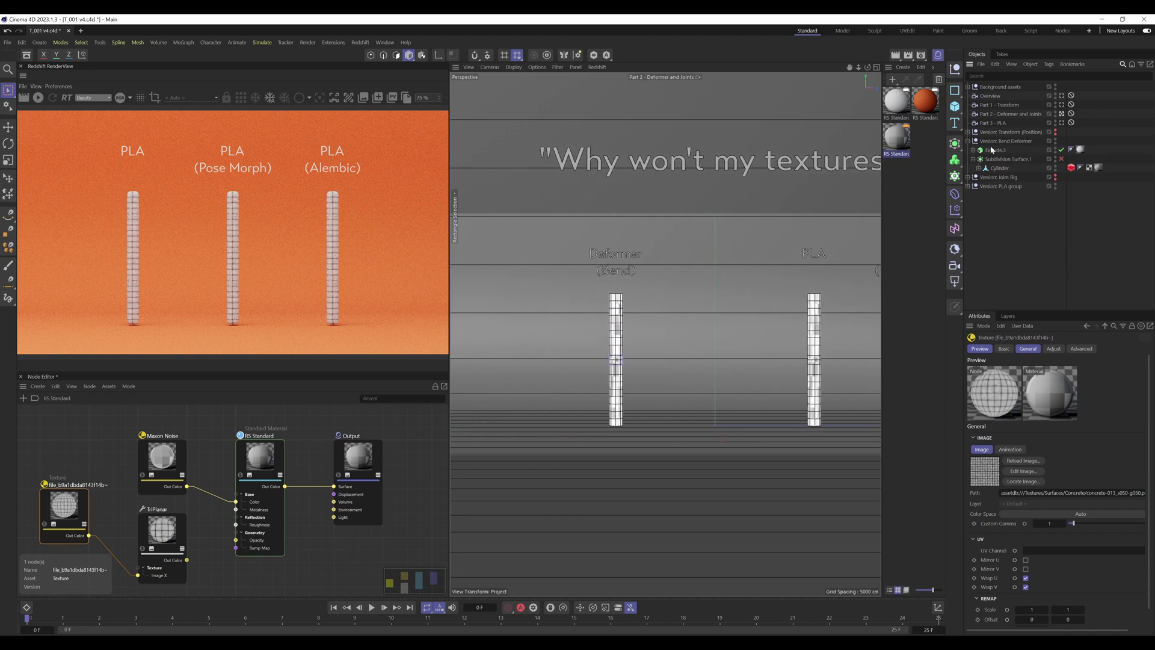
{"action": "left_click", "coordinate": [38, 98]}
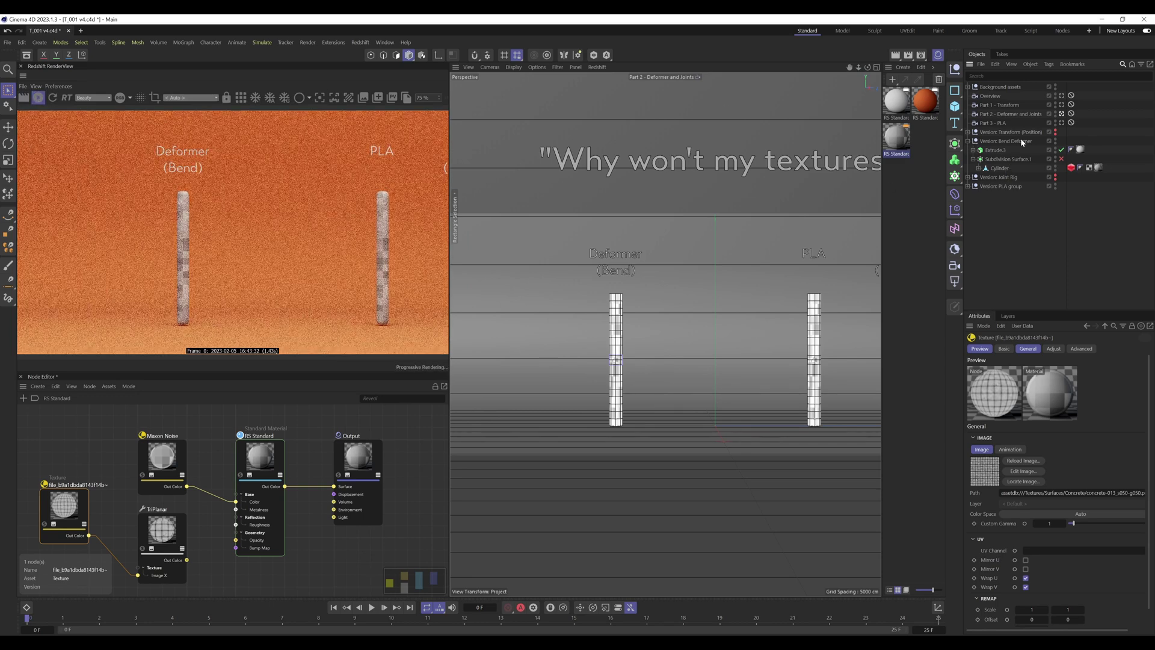
Hide the PLA group and expand the Cylinder to reveal its Bend deformer.
{"action": "left_click", "coordinate": [1055, 187]}
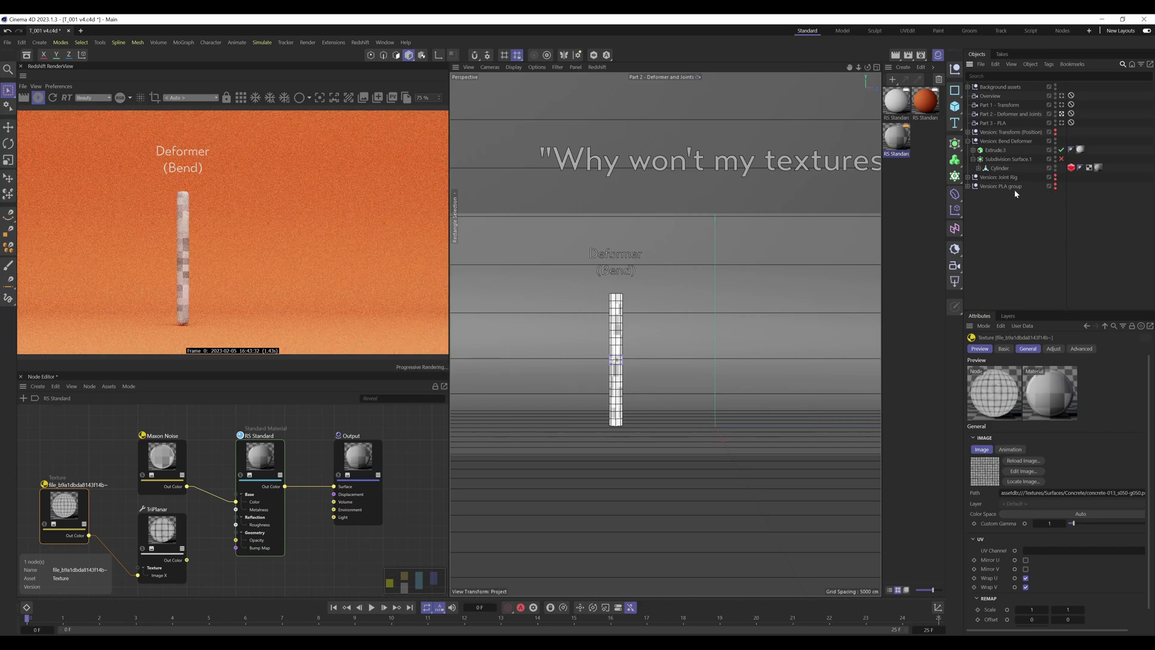
{"action": "left_click", "coordinate": [999, 169]}
{"action": "left_click", "coordinate": [979, 169]}
{"action": "left_click_drag", "start_coordinate": [95, 631], "coordinate": [27, 618]}
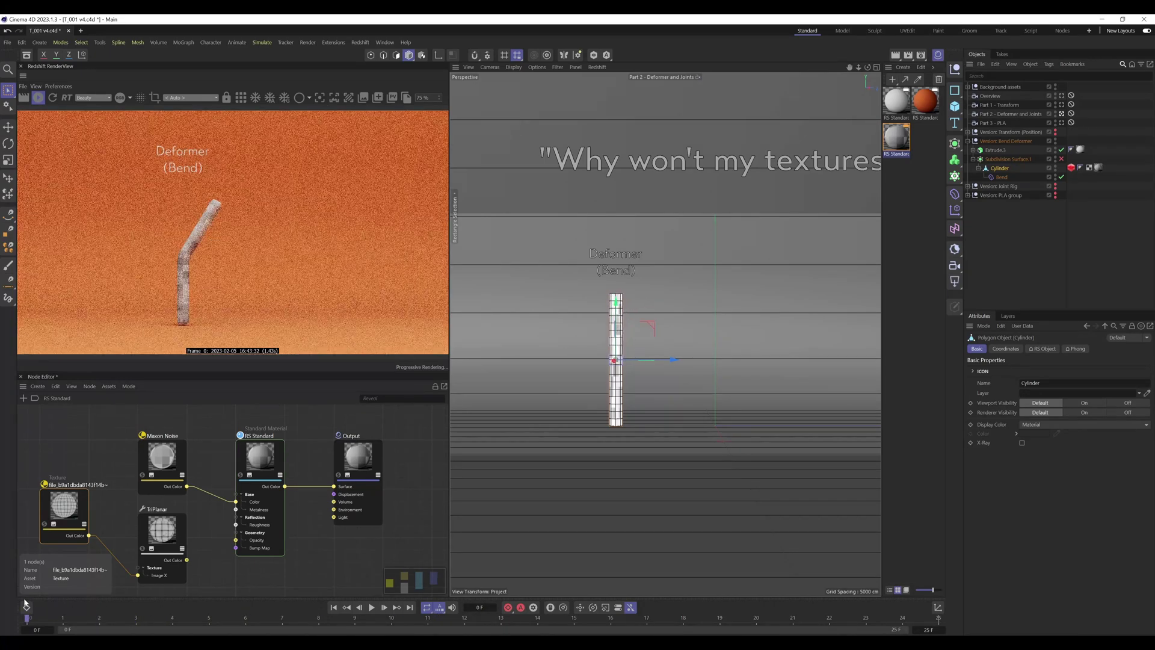
Set the Cylinder's material tag projection to Cubic and wire the texture's Out Color into RS Standard Color.
{"action": "left_click", "coordinate": [1099, 168]}
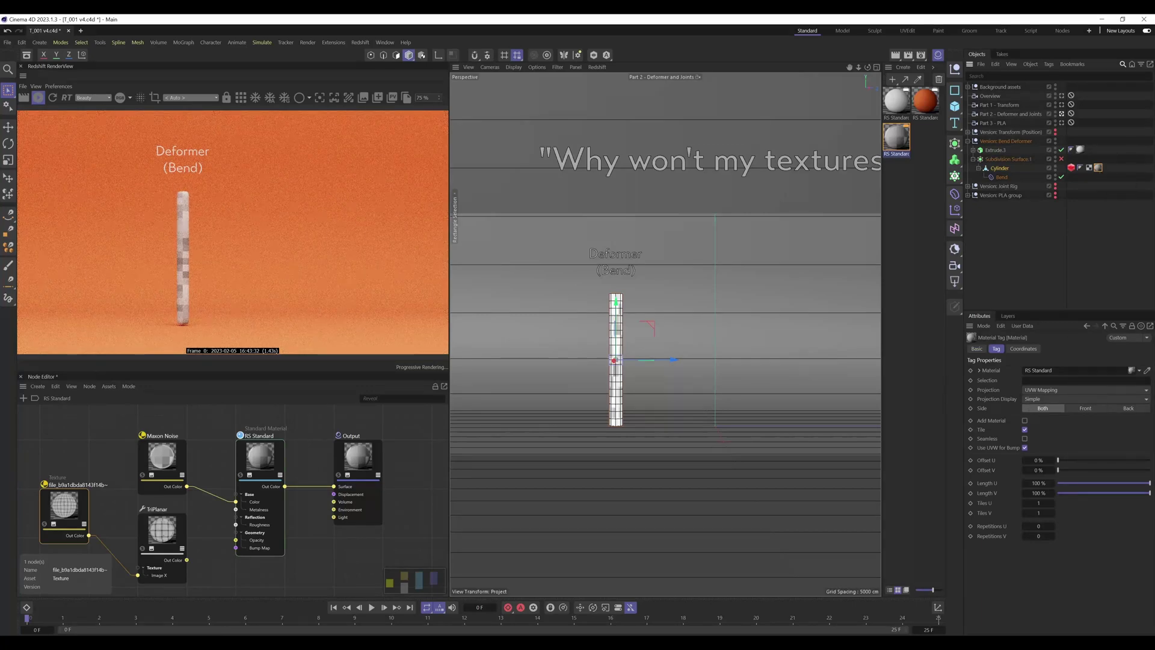
{"action": "left_click", "coordinate": [1057, 389]}
{"action": "left_click", "coordinate": [1043, 429]}
{"action": "left_click_drag", "start_coordinate": [90, 537], "coordinate": [240, 504]}
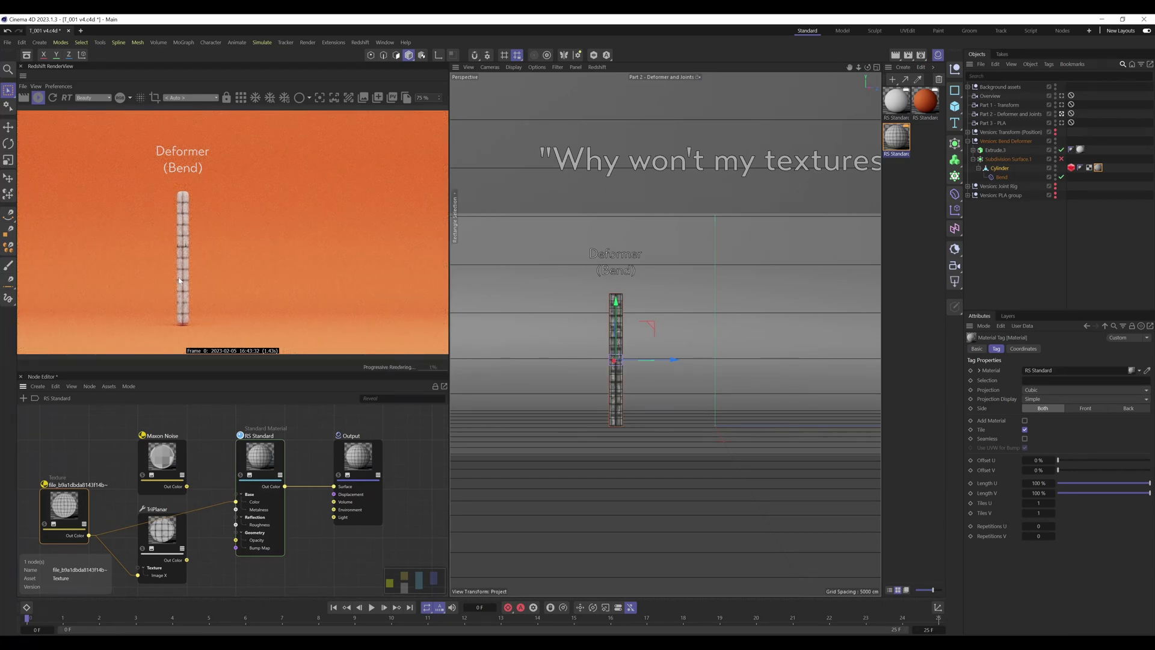
{"action": "left_click", "coordinate": [64, 618]}
{"action": "left_click_drag", "start_coordinate": [64, 618], "coordinate": [27, 620]}
{"action": "left_click", "coordinate": [1001, 169]}
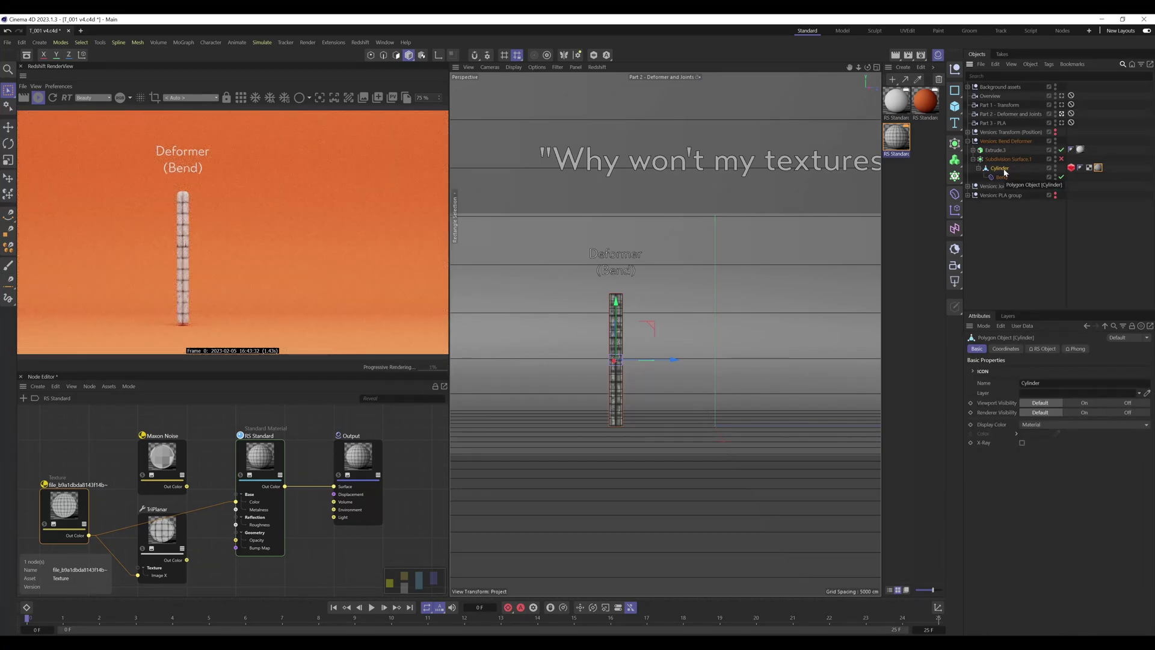
Generate UVW coordinates from the Cylinder's material tag without sub-objects, then scrub to frame 11.
{"action": "right_click", "coordinate": [1099, 168]}
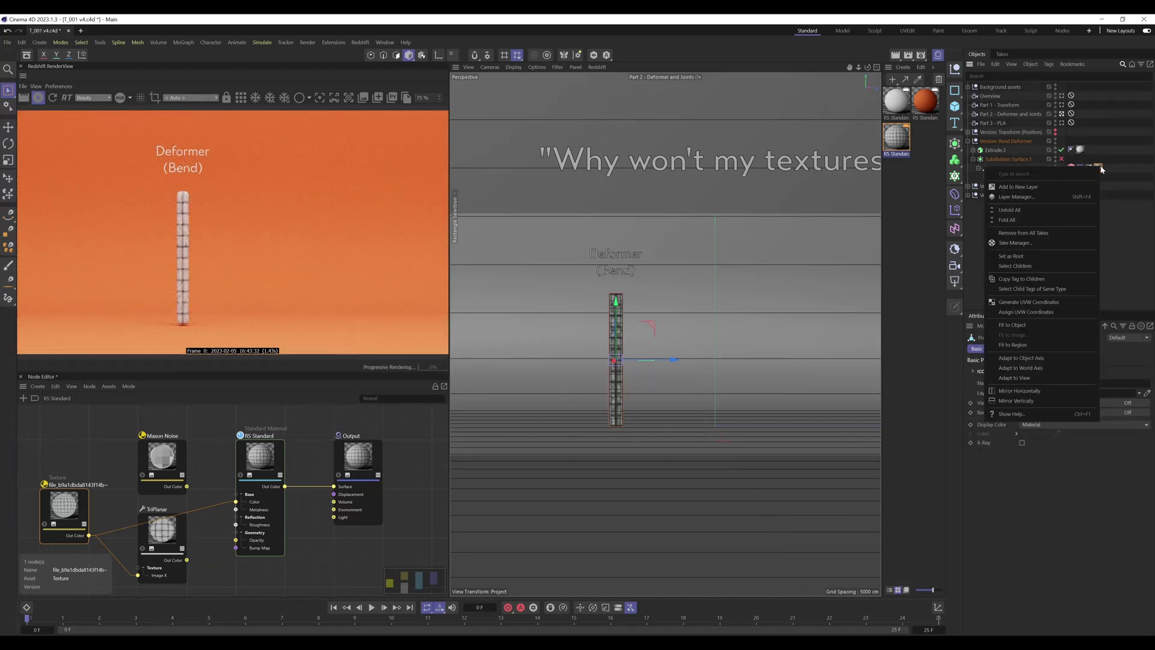
{"action": "left_click", "coordinate": [1016, 307]}
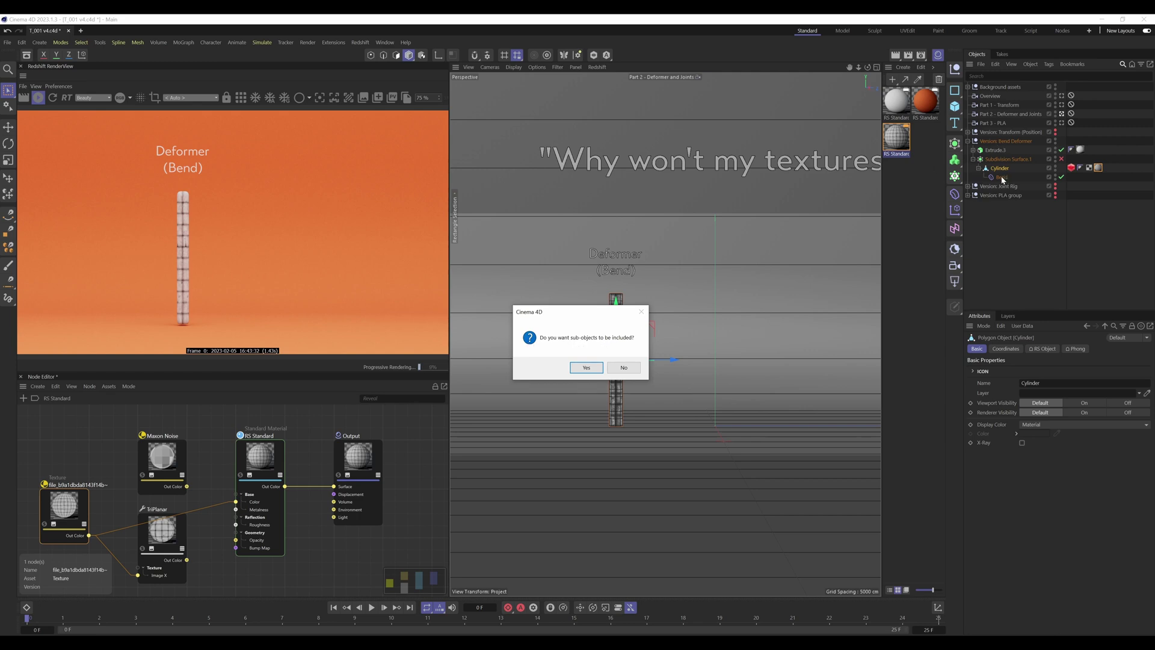
{"action": "left_click", "coordinate": [630, 371]}
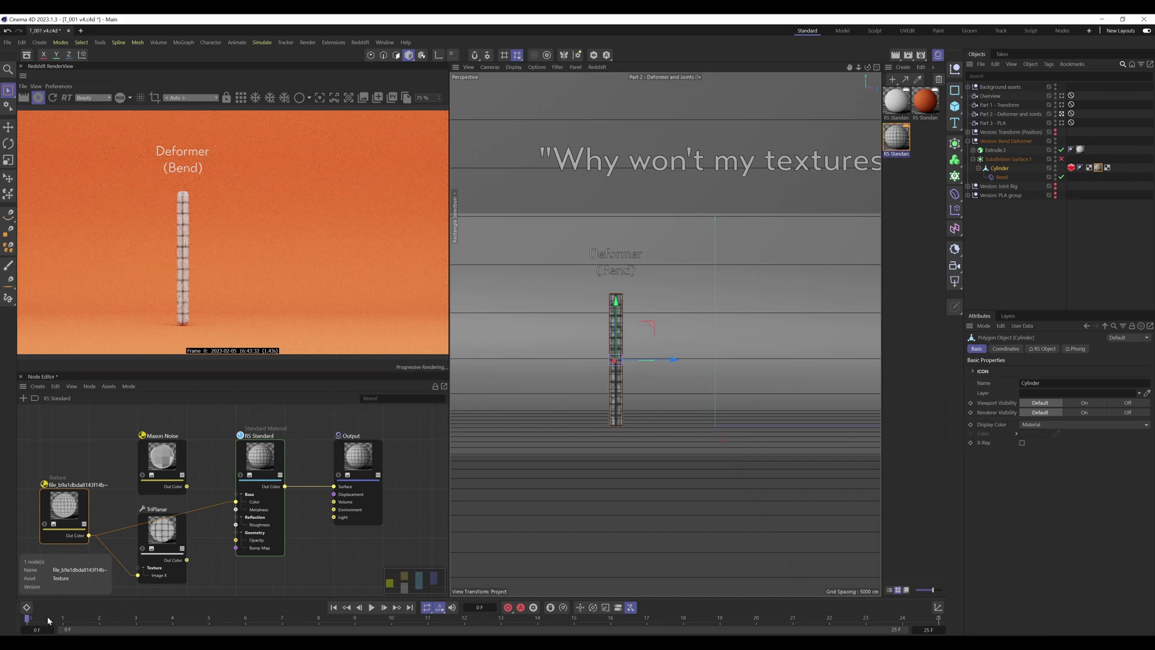
{"action": "left_click_drag", "start_coordinate": [47, 616], "coordinate": [428, 619]}
Move the material tag ahead of the new UVW tag, compare both tags, then stop the live render.
{"action": "left_click", "coordinate": [1098, 167]}
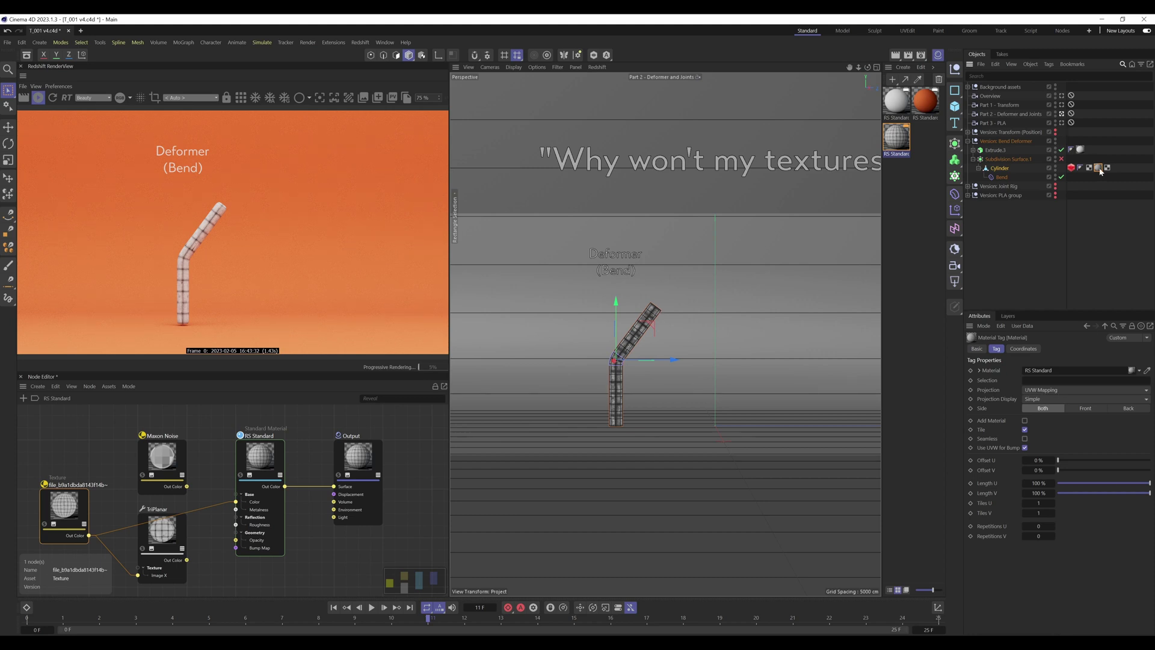
{"action": "left_click_drag", "start_coordinate": [1101, 171], "coordinate": [1088, 171]}
{"action": "left_click_drag", "start_coordinate": [1088, 171], "coordinate": [1085, 169]}
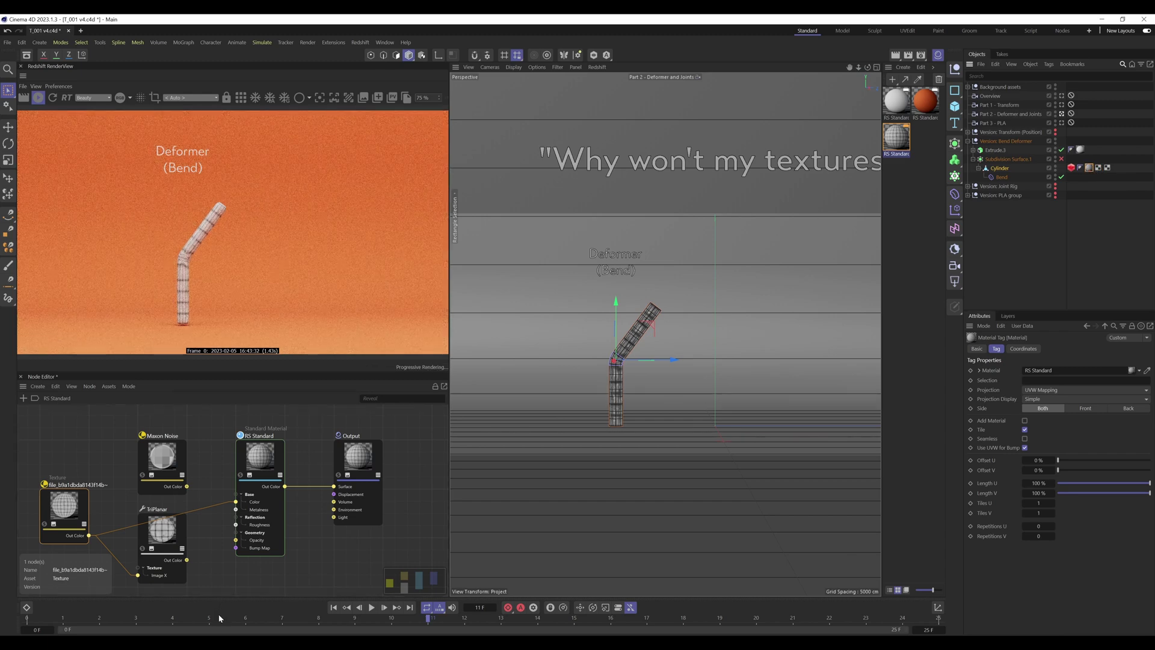
{"action": "left_click_drag", "start_coordinate": [219, 620], "coordinate": [26, 618]}
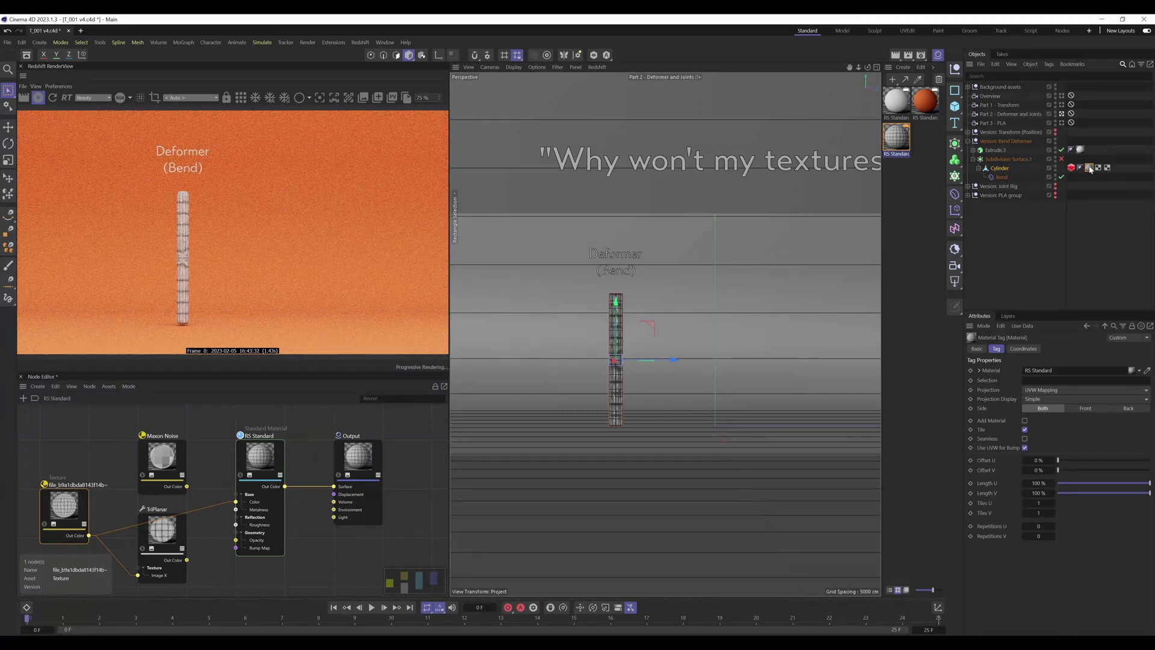
{"action": "left_click_drag", "start_coordinate": [1105, 167], "coordinate": [1095, 167]}
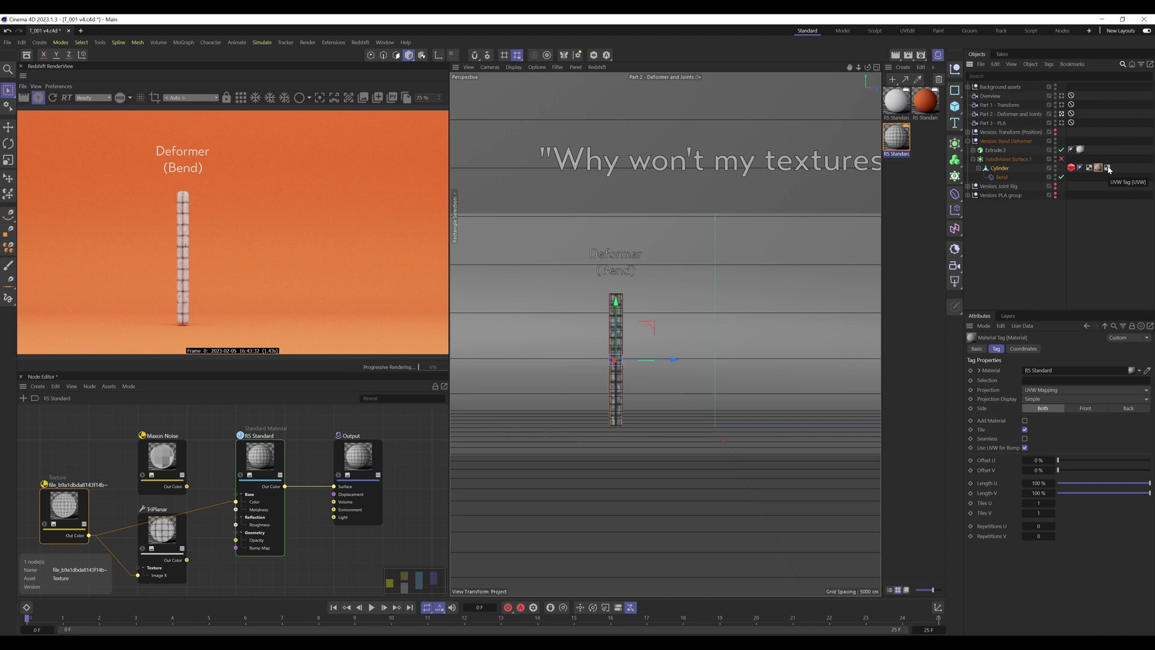
{"action": "left_click", "coordinate": [1108, 168]}
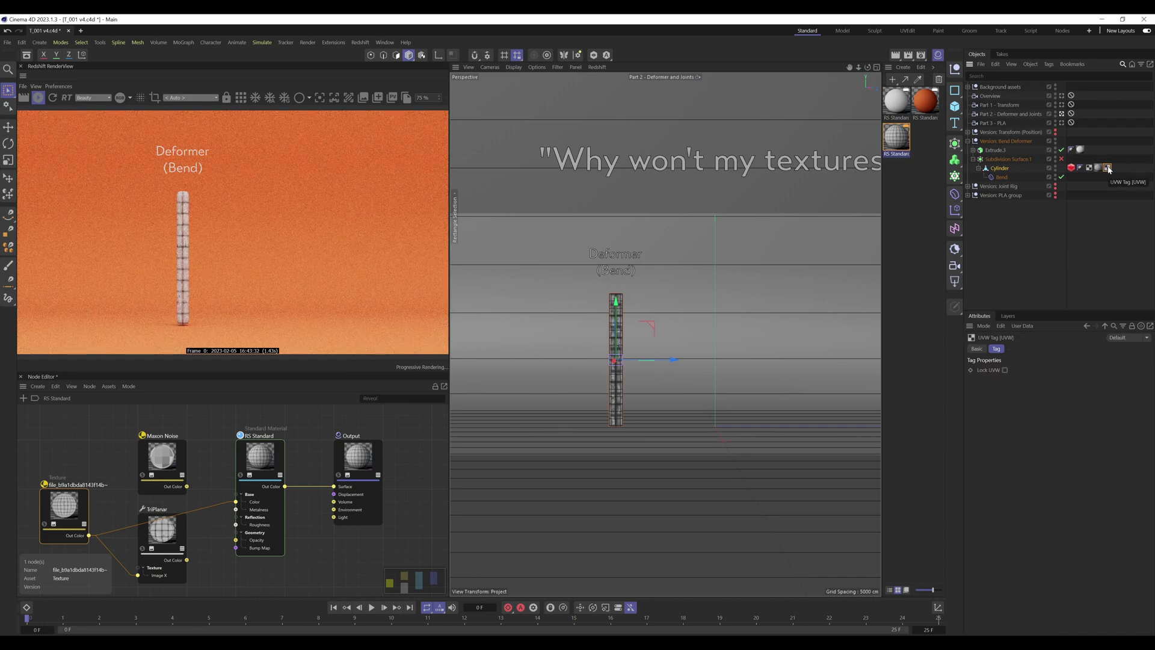
{"action": "left_click", "coordinate": [1098, 169]}
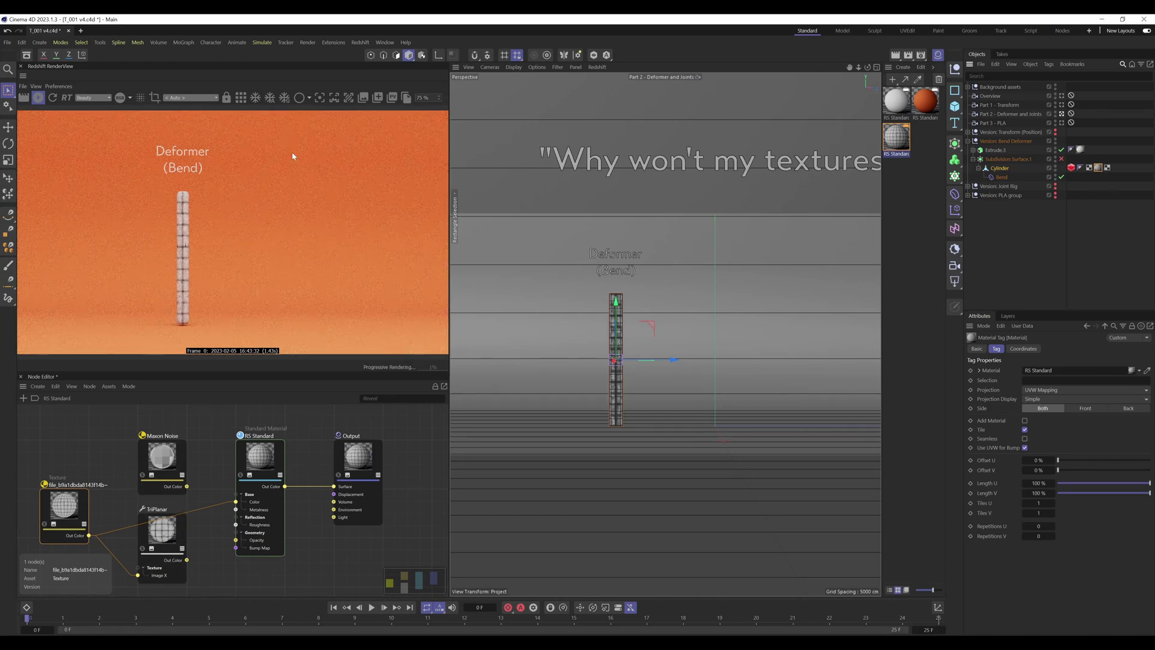
{"action": "left_click", "coordinate": [39, 101]}
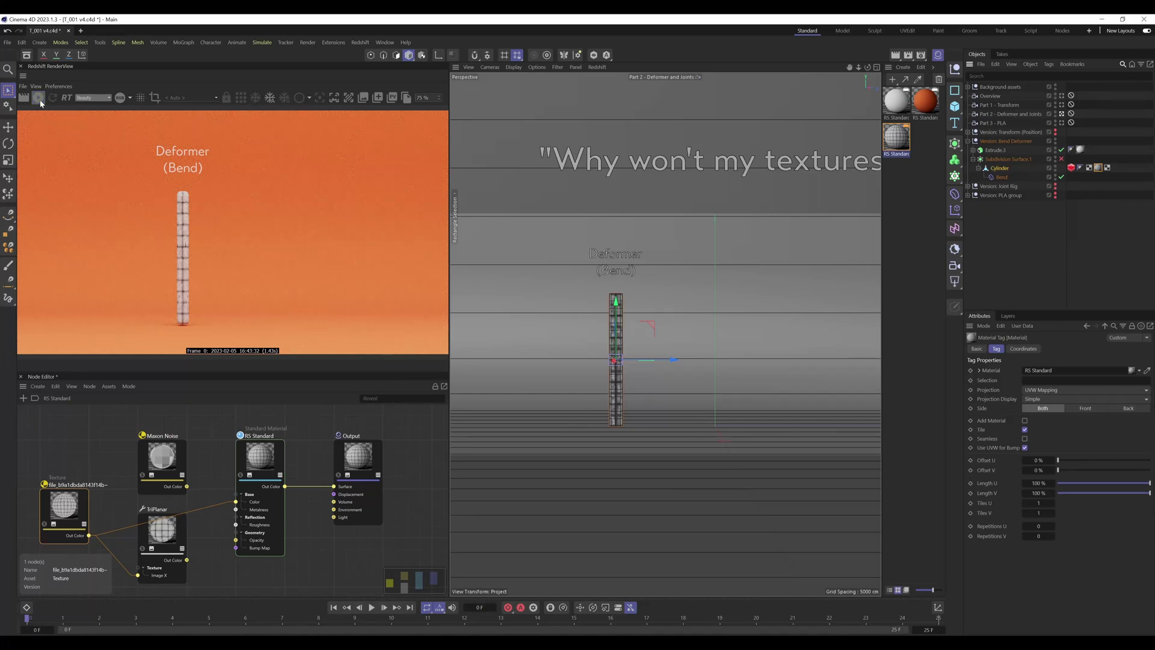
Inspect the cylinder's UVW and material tag settings, then deselect all objects.
{"action": "left_click", "coordinate": [1088, 168]}
{"action": "left_click", "coordinate": [1099, 169]}
{"action": "left_click", "coordinate": [1120, 248]}
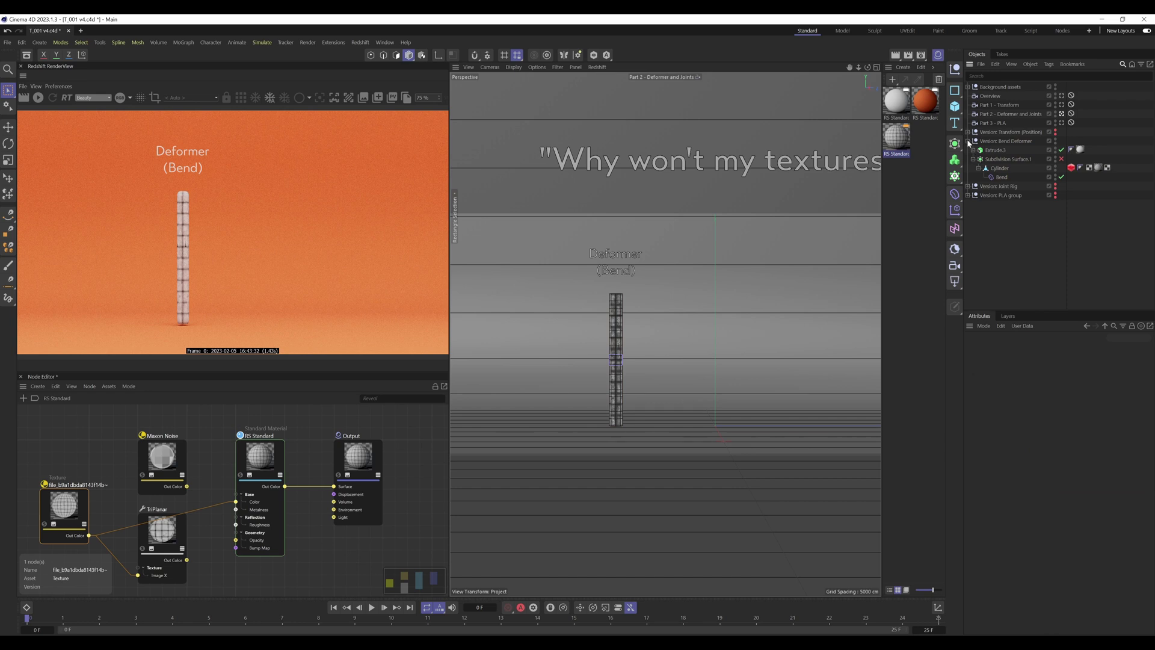
Collapse the Bend Deformer version, hide all four version groups, and view the saved comparison render.
{"action": "left_click", "coordinate": [968, 142]}
{"action": "left_click", "coordinate": [1055, 139]}
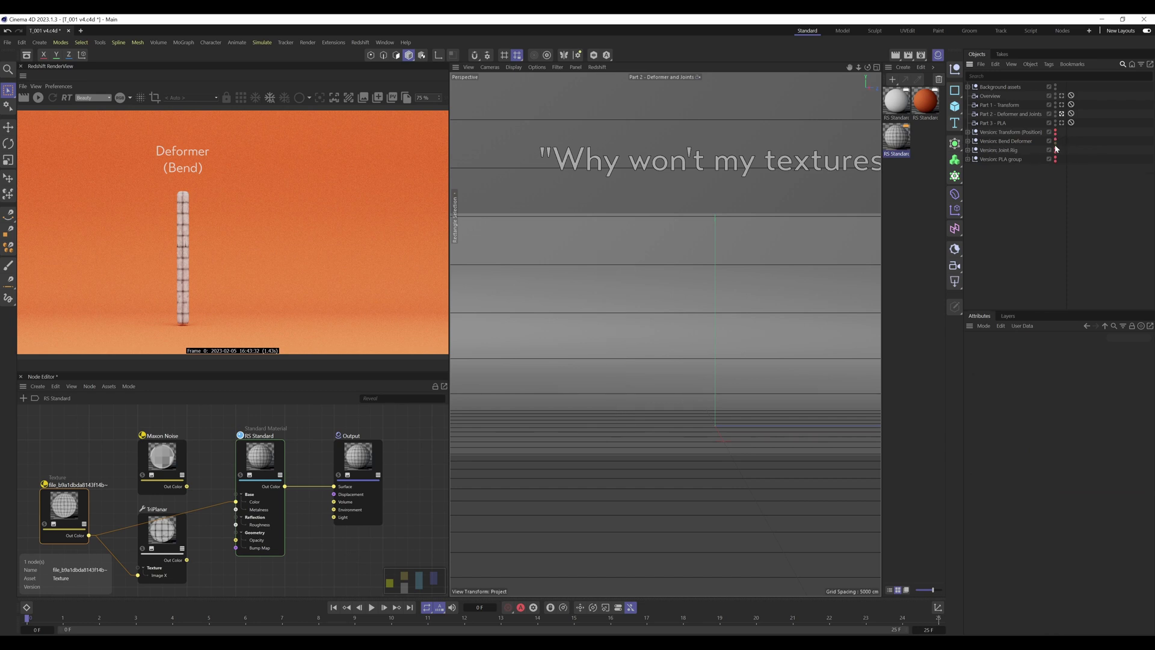
{"action": "left_click", "coordinate": [1056, 132]}
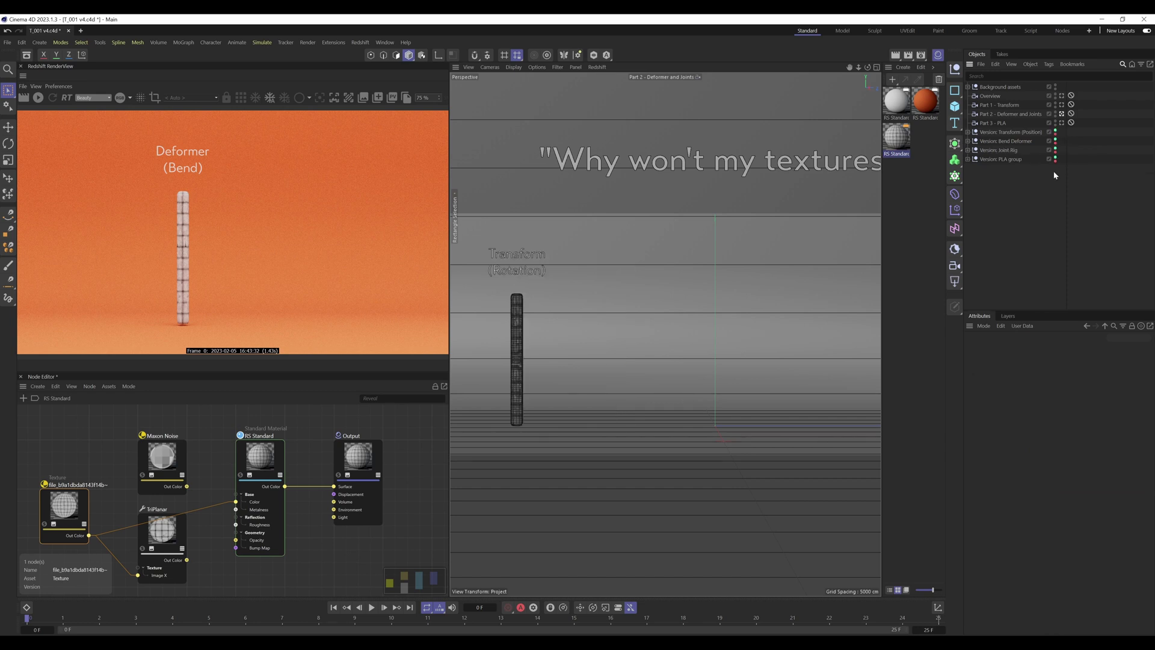
{"action": "left_click", "coordinate": [1055, 139]}
{"action": "left_click_drag", "start_coordinate": [1056, 132], "coordinate": [1055, 159]}
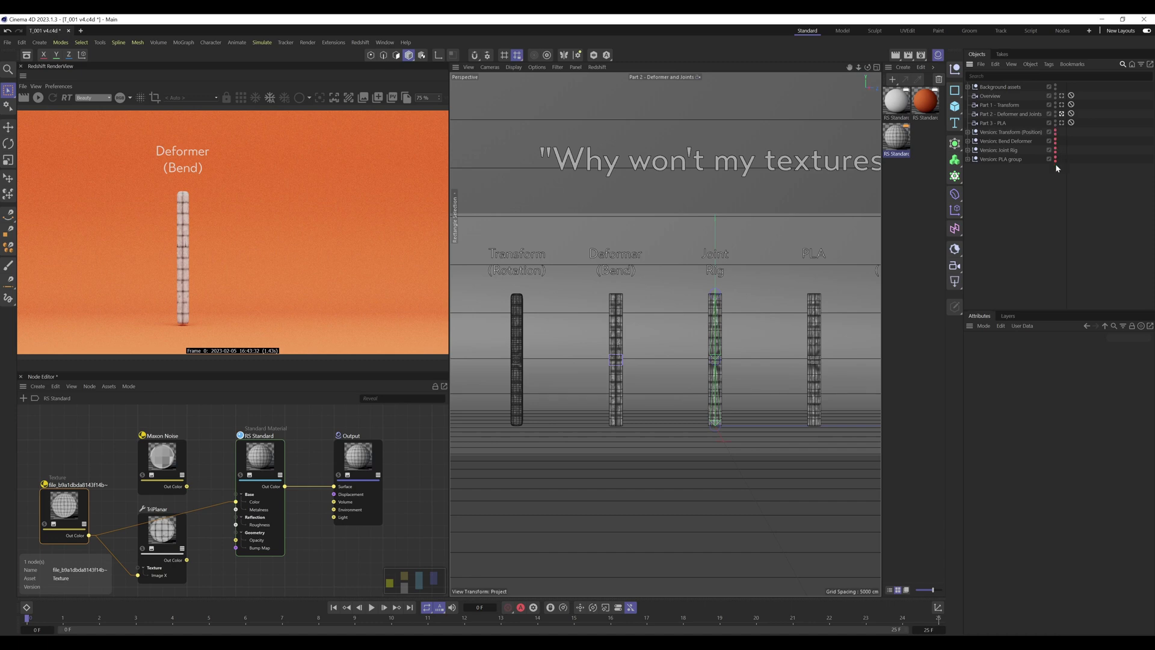
{"action": "left_click", "coordinate": [264, 599]}
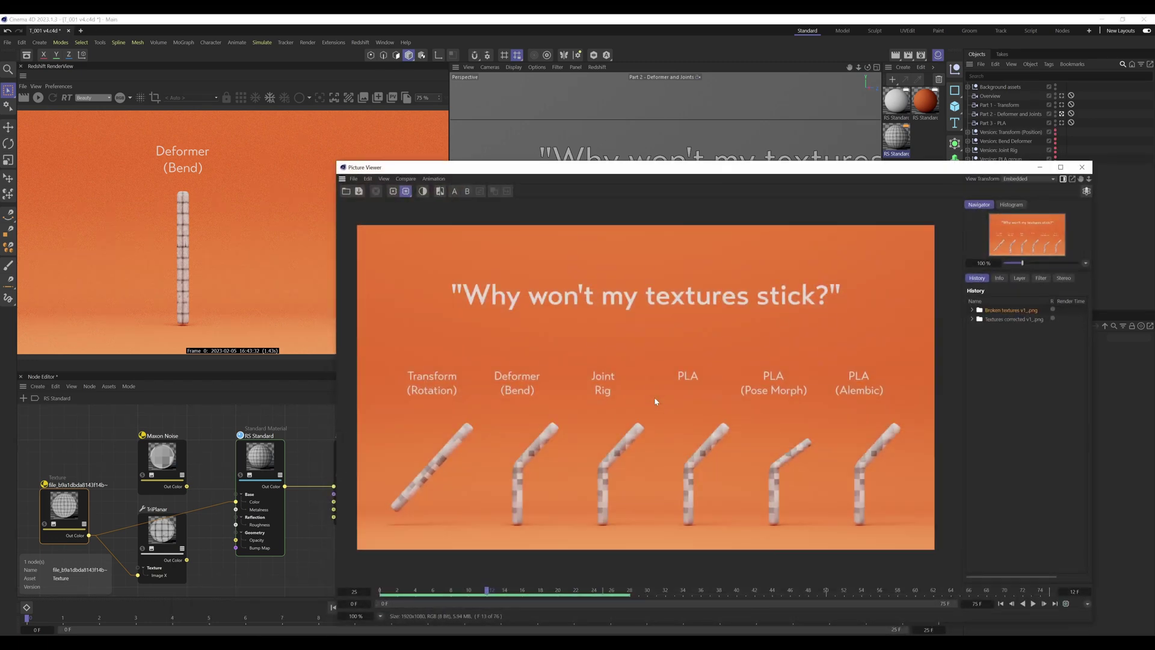